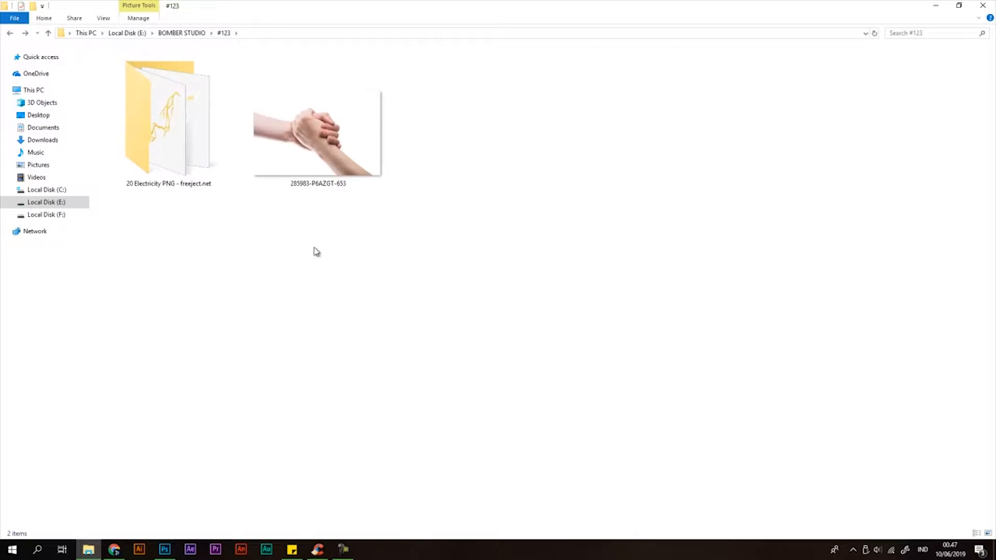
Preview image 20 from the 20 Electricity PNG folder and return to the #123 folder with the clasped-hands photo.
right_click(332, 152)
click(541, 152)
click(328, 158)
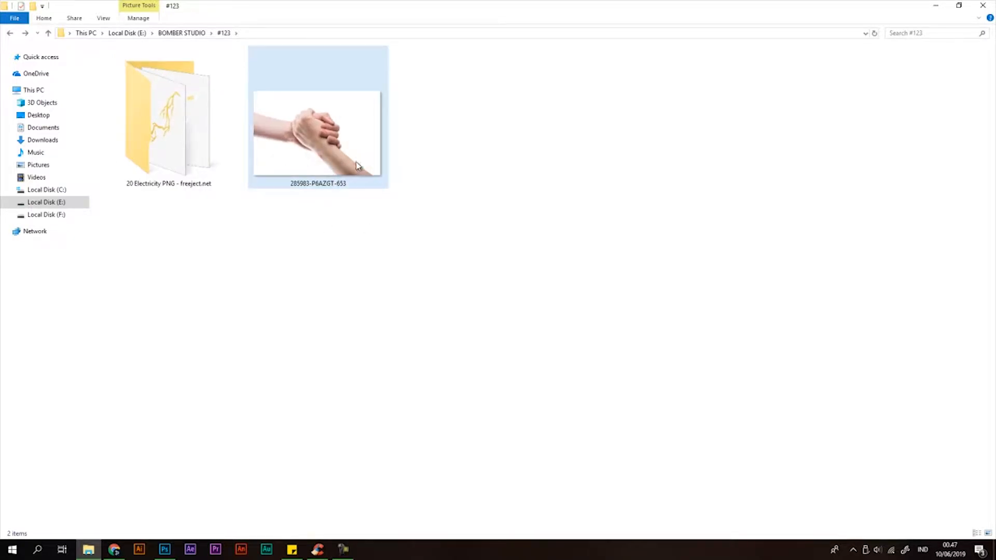
double_click(178, 119)
right_click(497, 322)
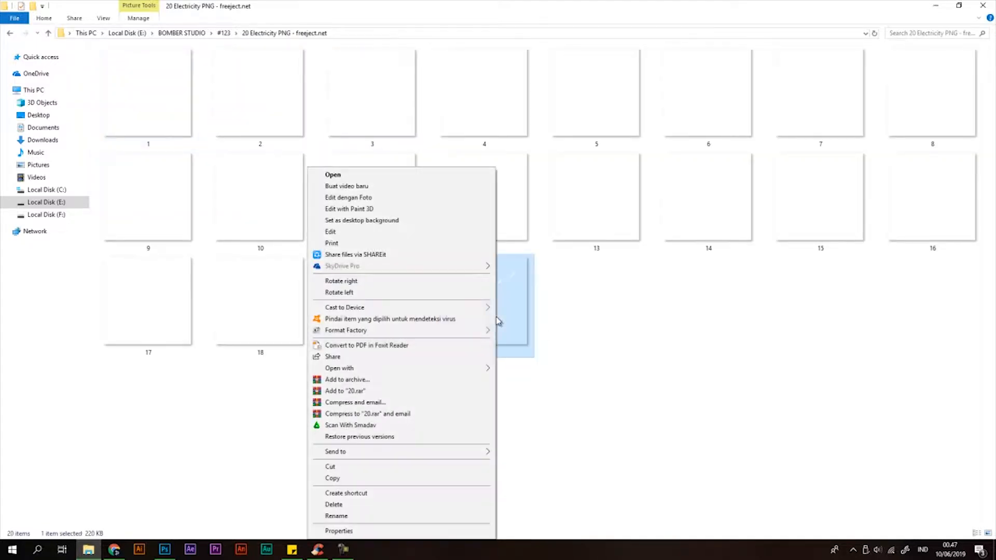
right_click(708, 362)
click(458, 304)
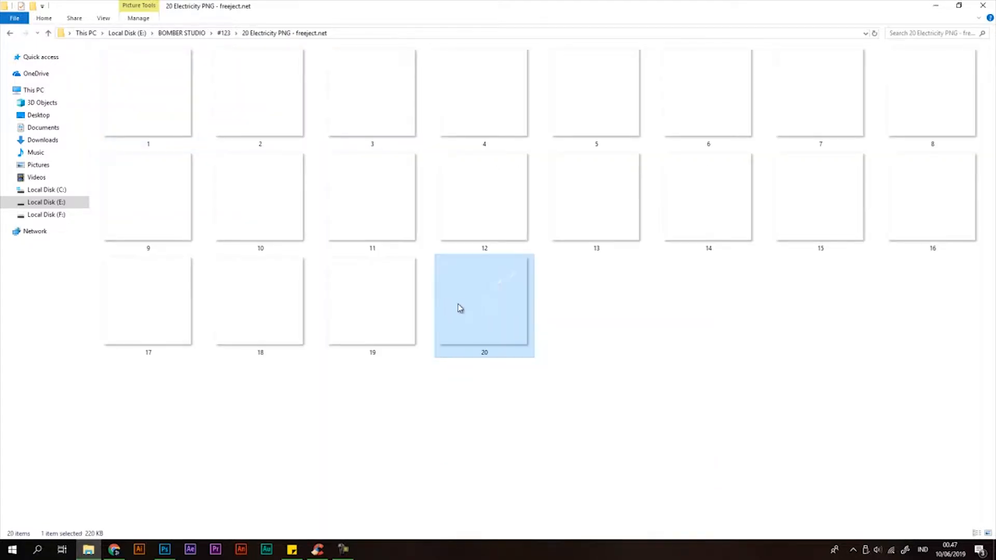
double_click(490, 322)
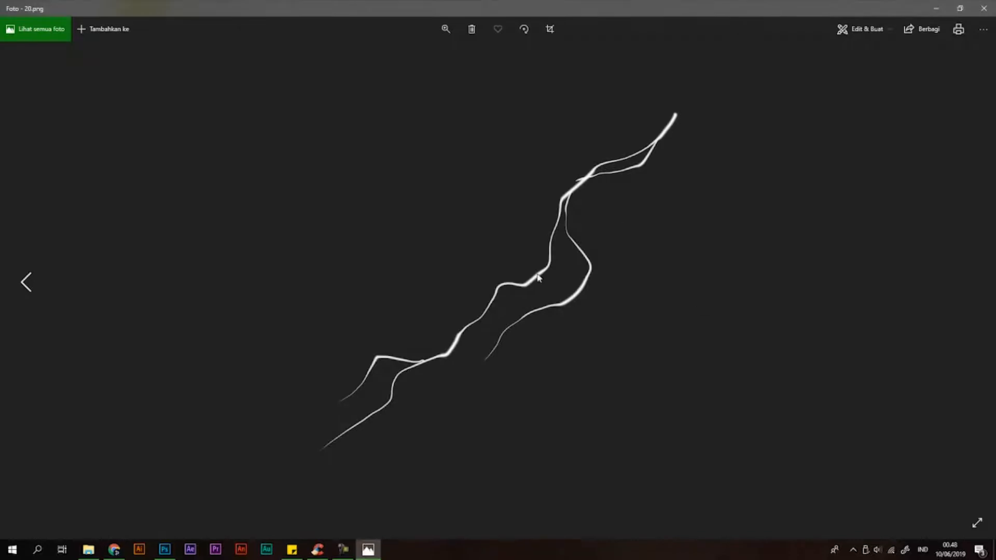
key(alt+F4)
key(alt+Up)
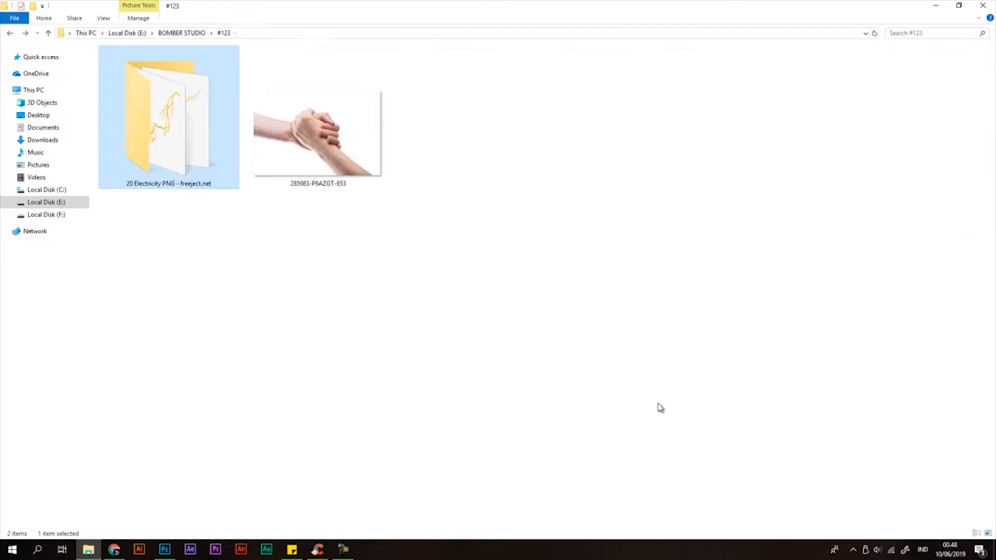
Switch to Photoshop and create a 1080 x 1080 pixel document at 300 pixels/inch in RGB Color with a white background.
key(shift+F10)
click(329, 287)
click(164, 549)
click(29, 6)
click(36, 17)
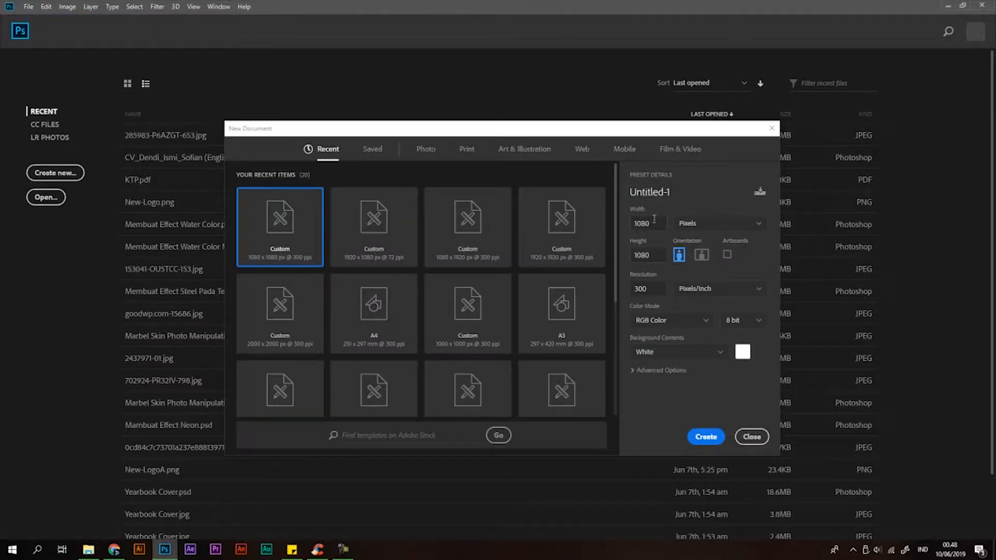
click(706, 437)
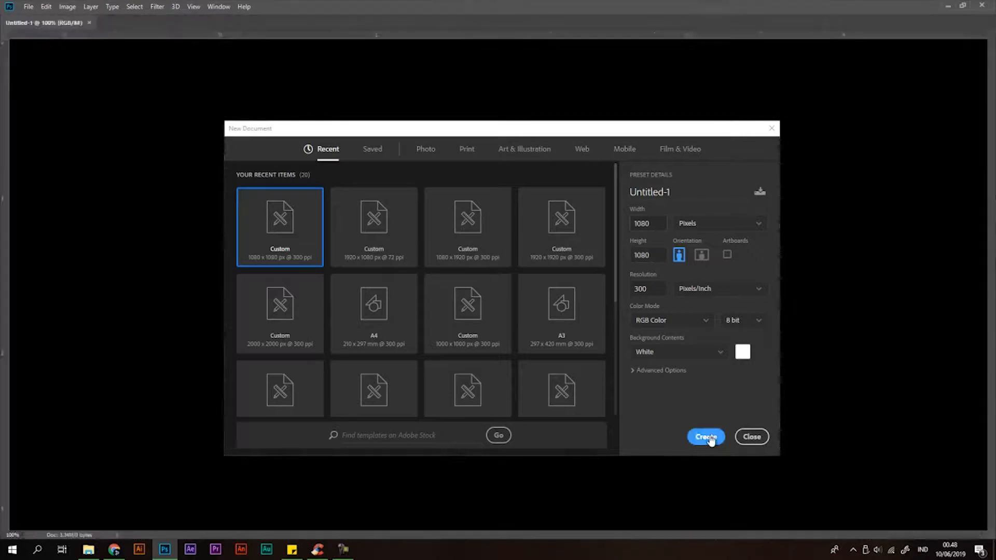
Place the photo 285983-P6AZGT-653 in the document, scaled to about 20% to fill the canvas height and shifted slightly right.
key(alt+Tab)
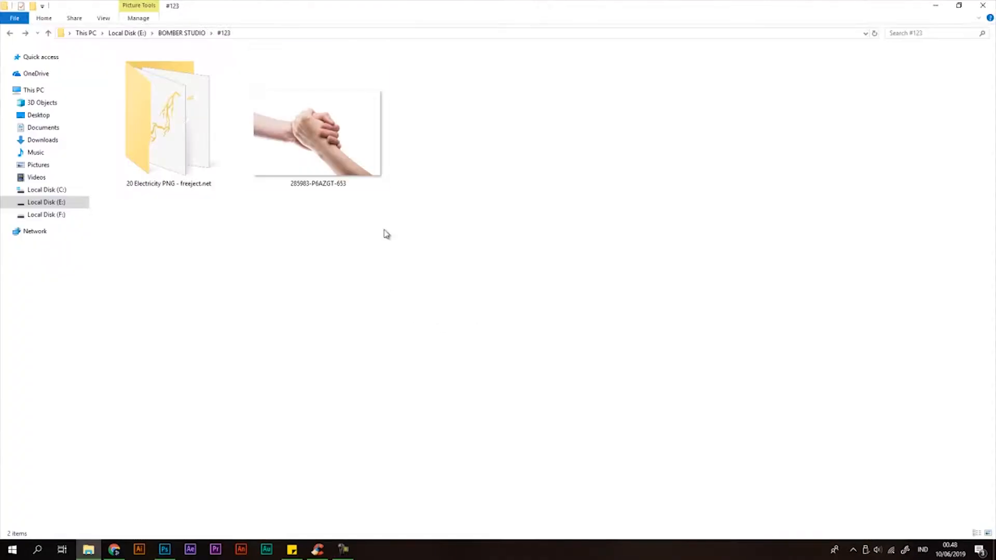
click(338, 155)
drag(299, 147, 428, 319)
drag(608, 173, 685, 89)
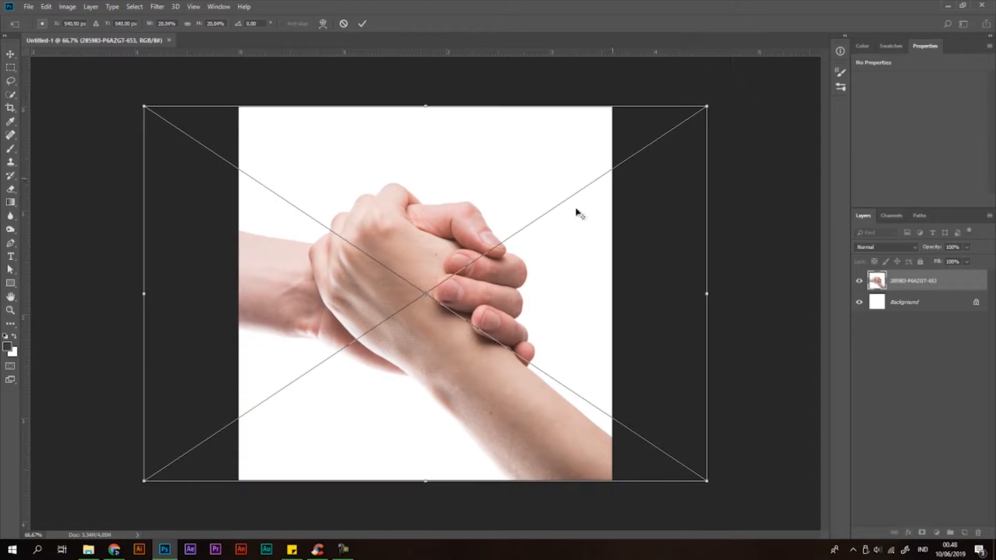
drag(520, 246, 526, 248)
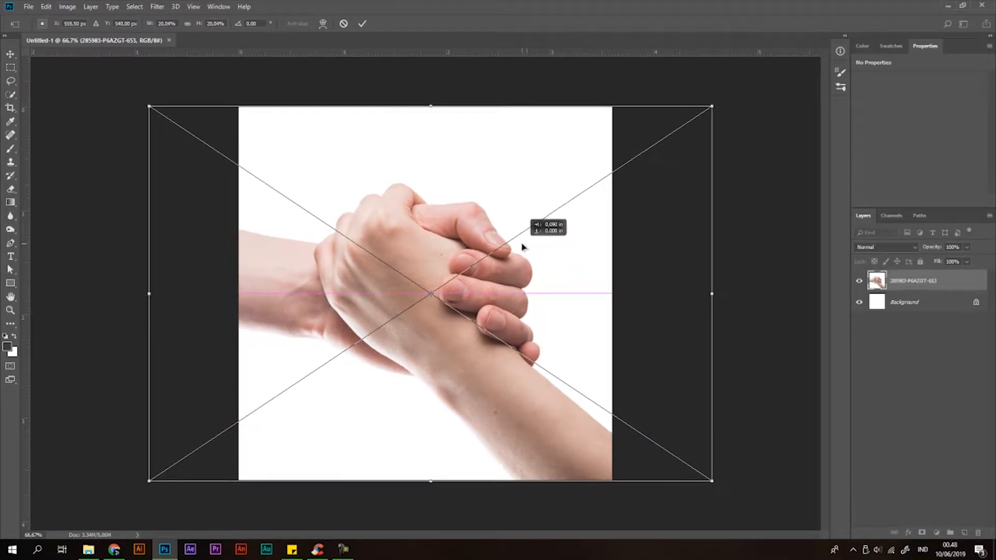
key(Return)
scroll(508, 272, down, 6)
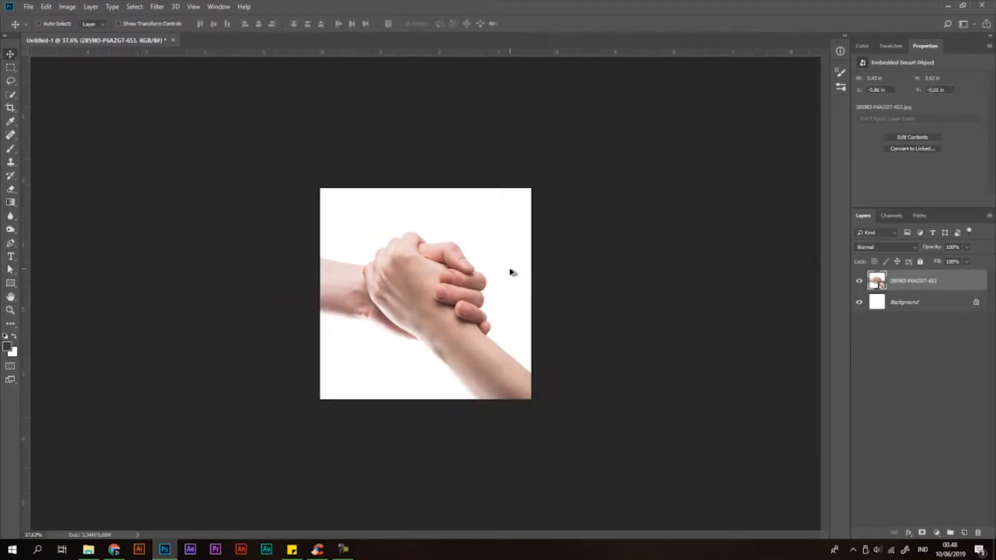
scroll(449, 261, up, 3)
scroll(449, 262, up, 3)
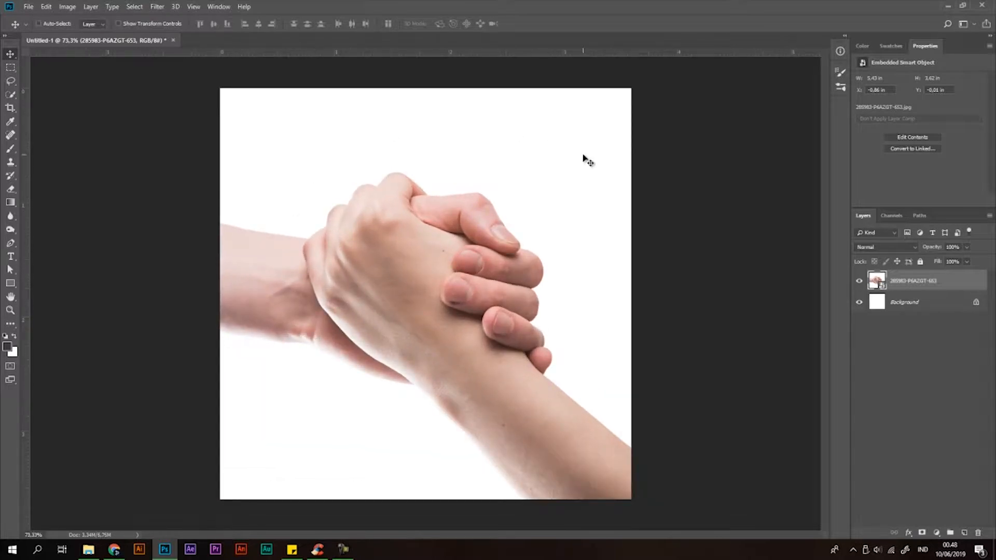
scroll(387, 243, down, 1)
scroll(419, 258, up, 2)
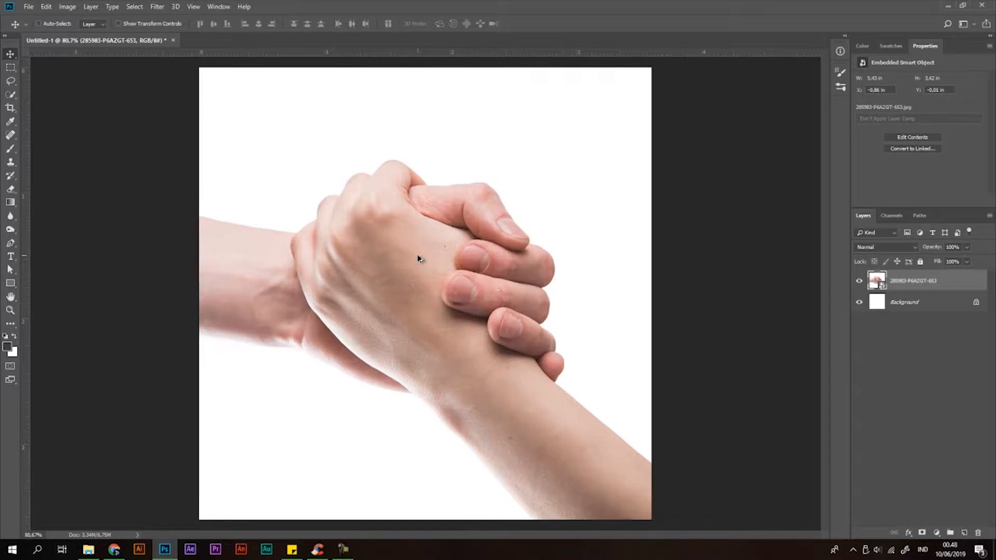
scroll(594, 315, down, 1)
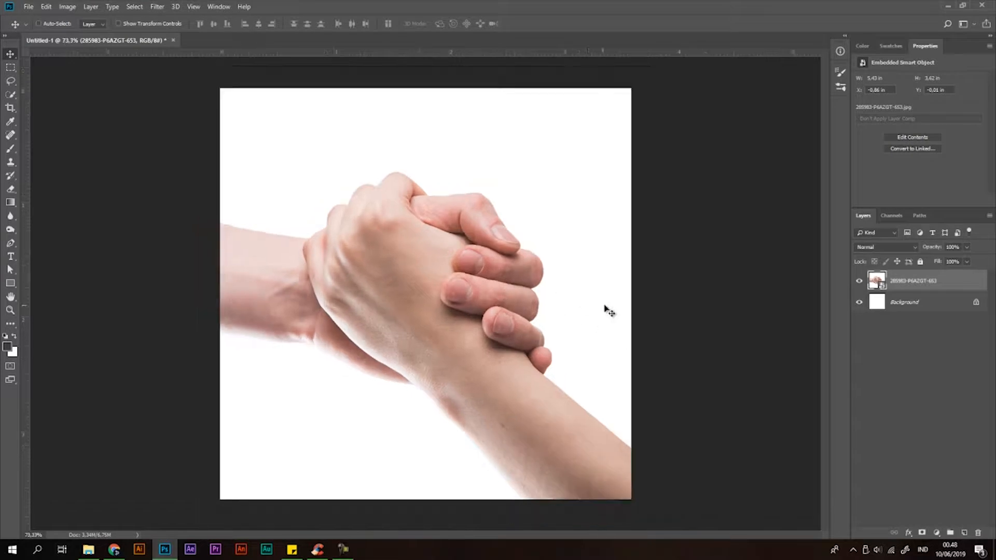
Select both clasped hands and forearms with the Quick Selection tool at brush size 100, excluding the white area beneath the arms.
click(9, 135)
click(11, 97)
click(51, 98)
key(bracketleft)
key(bracketleft)
key(bracketleft)
key(bracketleft)
key(bracketleft)
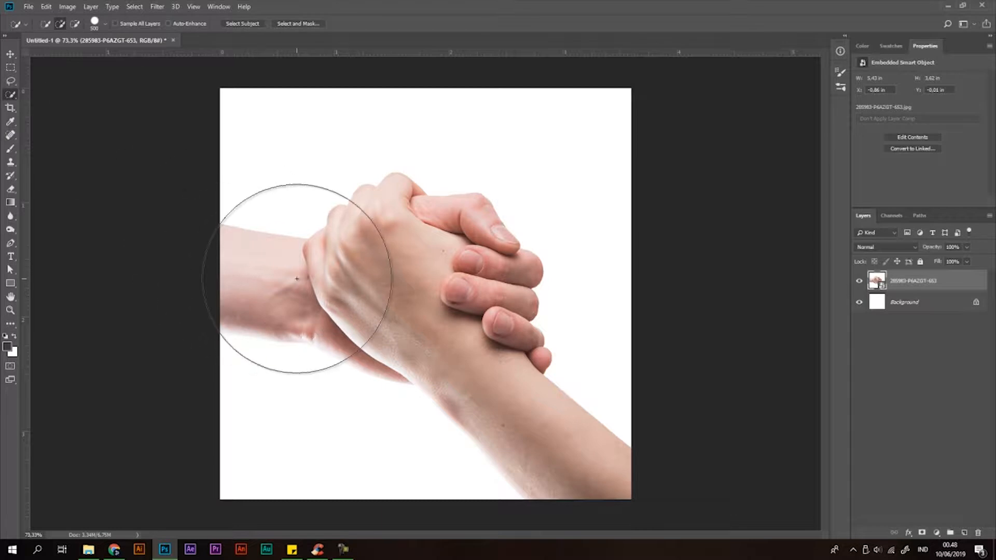
mouse_move(233, 265)
mouse_down()
mouse_move(415, 317)
mouse_move(390, 273)
mouse_move(392, 248)
mouse_move(464, 235)
mouse_move(338, 310)
mouse_move(342, 333)
mouse_move(477, 374)
mouse_move(538, 432)
mouse_move(569, 483)
mouse_up()
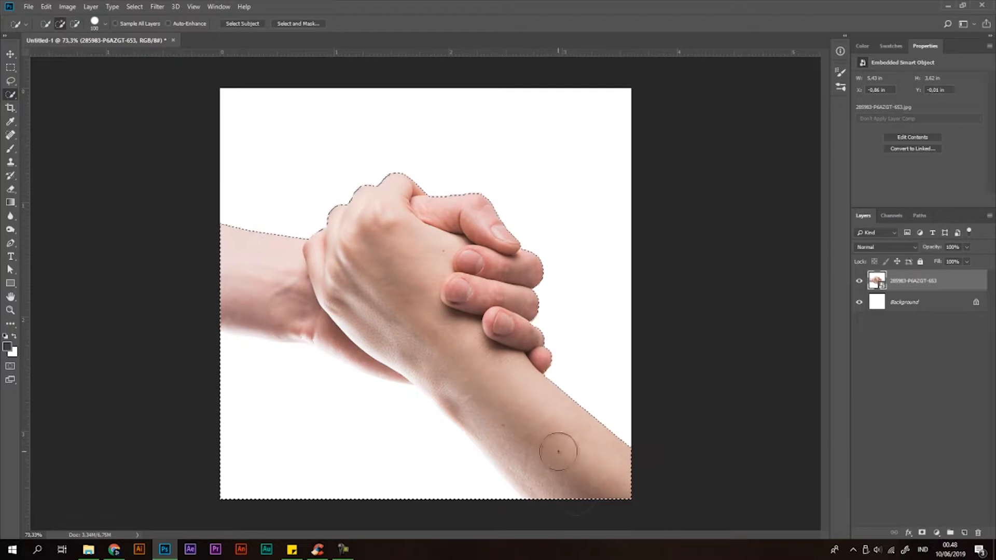
mouse_move(213, 422)
mouse_down()
mouse_move(255, 465)
mouse_move(329, 490)
mouse_move(260, 335)
mouse_up()
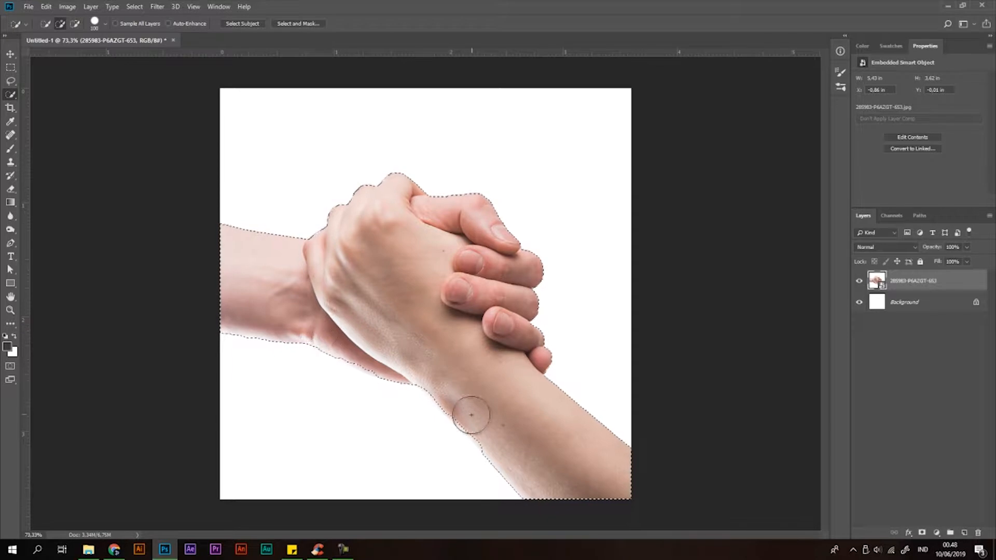
Refine the selection's edge with Feather 1.8 px, Contrast 24% and Shift Edge about -30%, and output it as a layer mask.
right_click(454, 394)
click(446, 3)
click(155, 7)
mouse_move(135, 7)
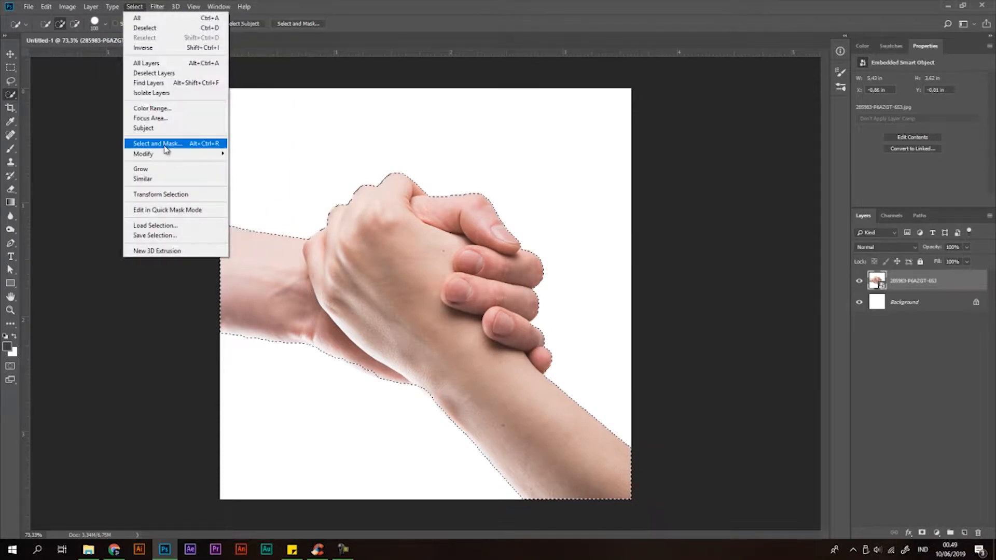
shift+click(193, 146)
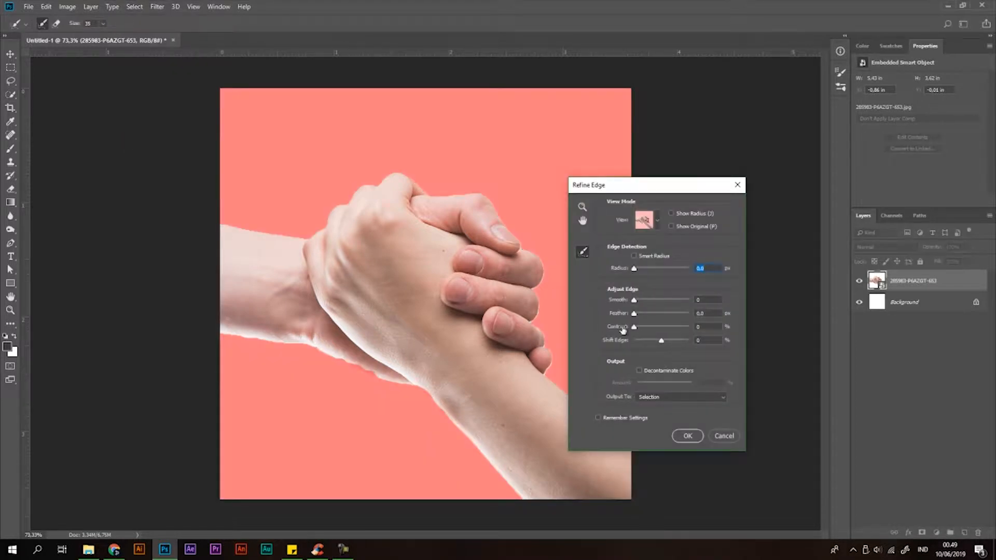
drag(634, 315, 644, 314)
click(657, 397)
click(658, 413)
click(652, 341)
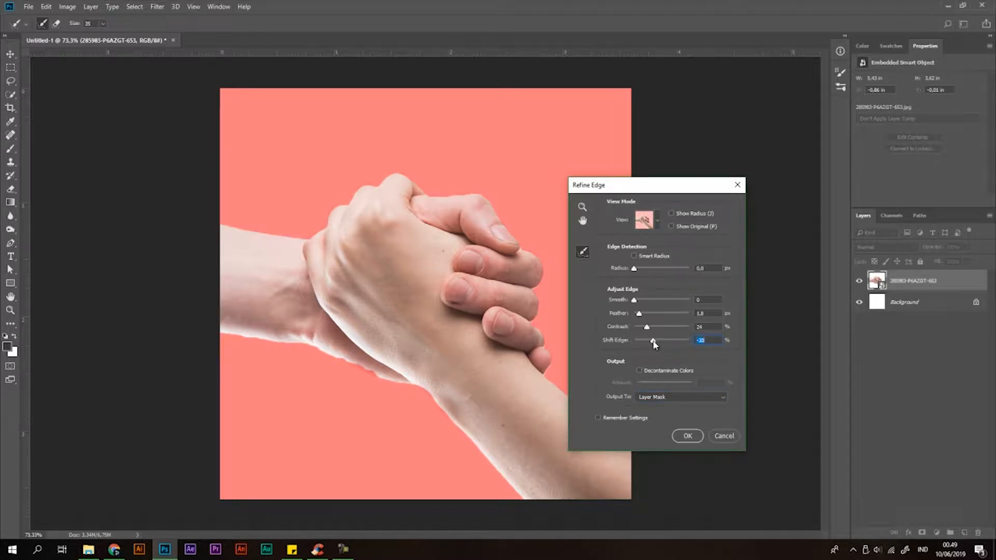
click(688, 437)
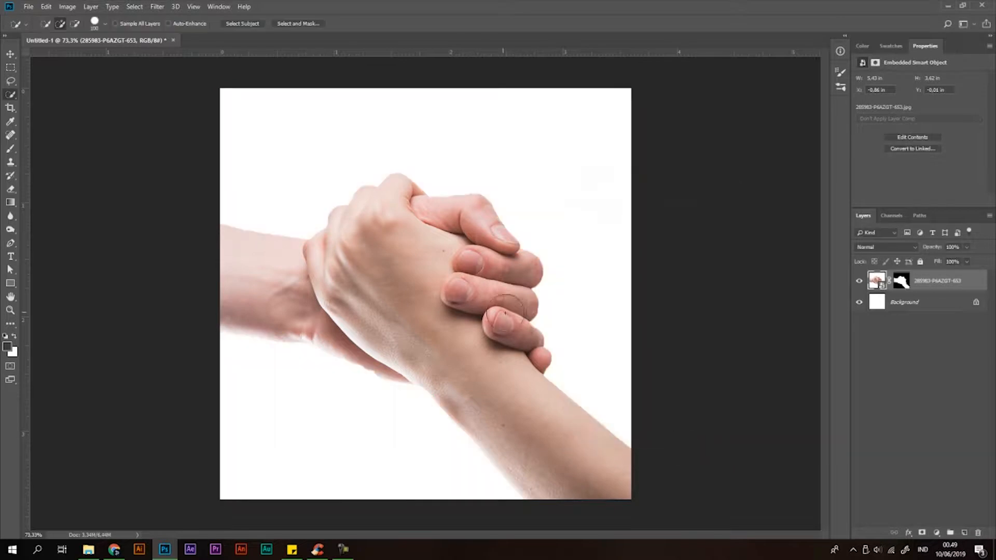
Hide the white Background layer and delete it.
scroll(607, 369, down, 3)
scroll(364, 275, up, 2)
scroll(363, 276, up, 1)
scroll(245, 360, up, 1)
scroll(493, 329, down, 1)
click(859, 303)
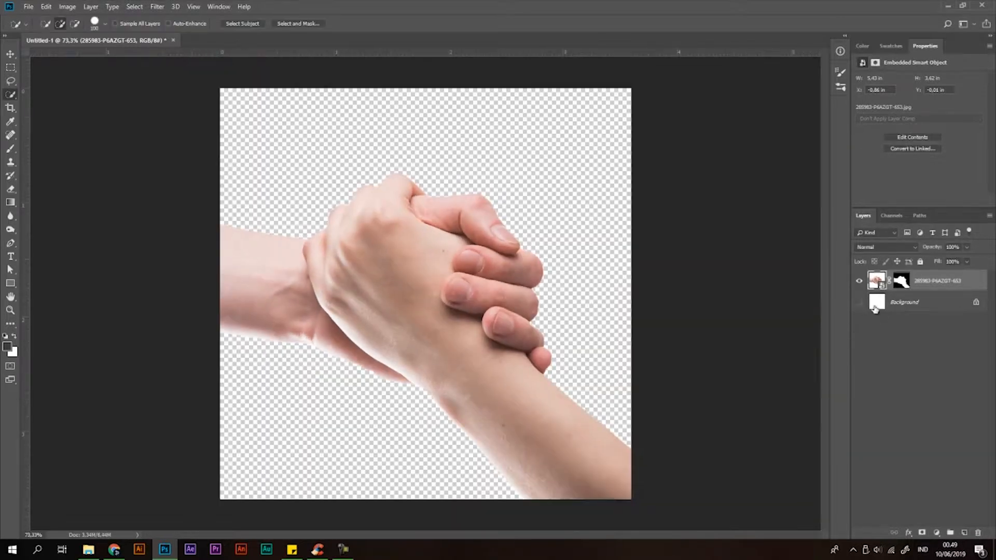
click(904, 324)
drag(909, 308, 979, 534)
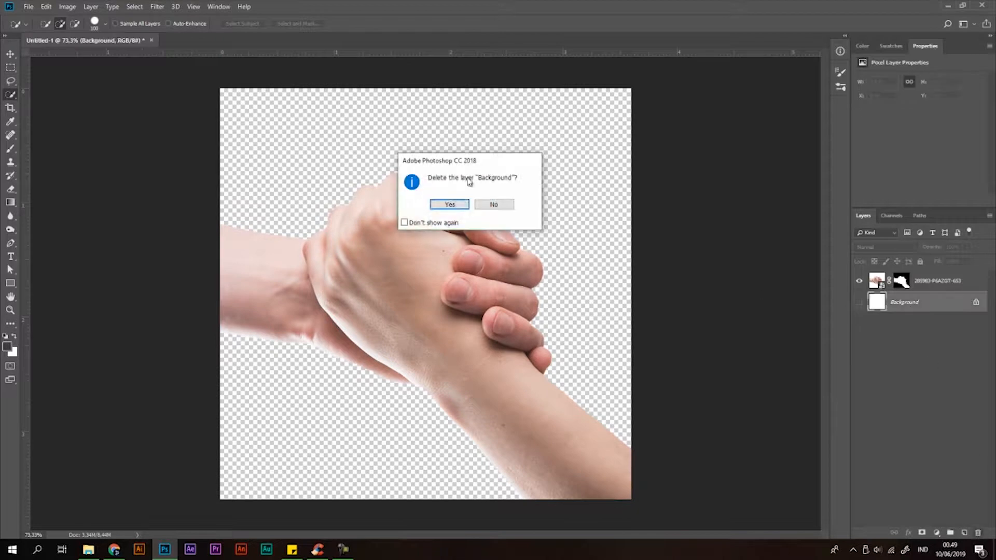
click(454, 206)
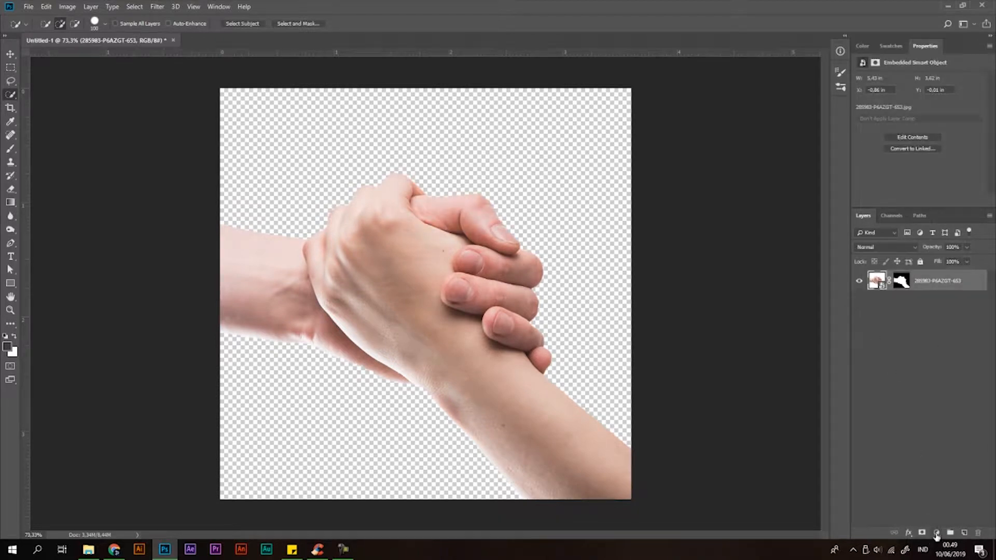
Add a black (#000000) Solid Color fill layer and place it beneath the masked hands layer.
click(936, 533)
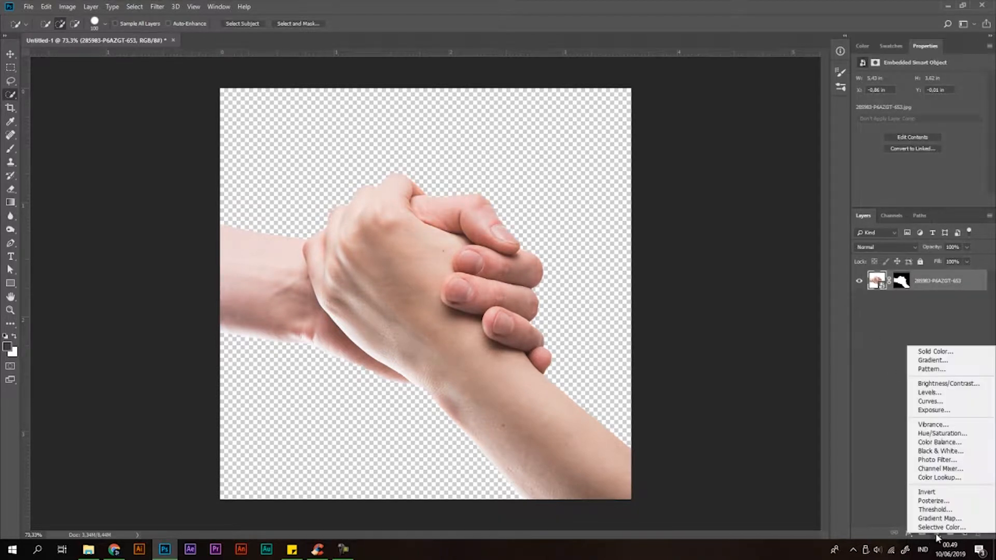
click(959, 353)
drag(609, 427, 538, 510)
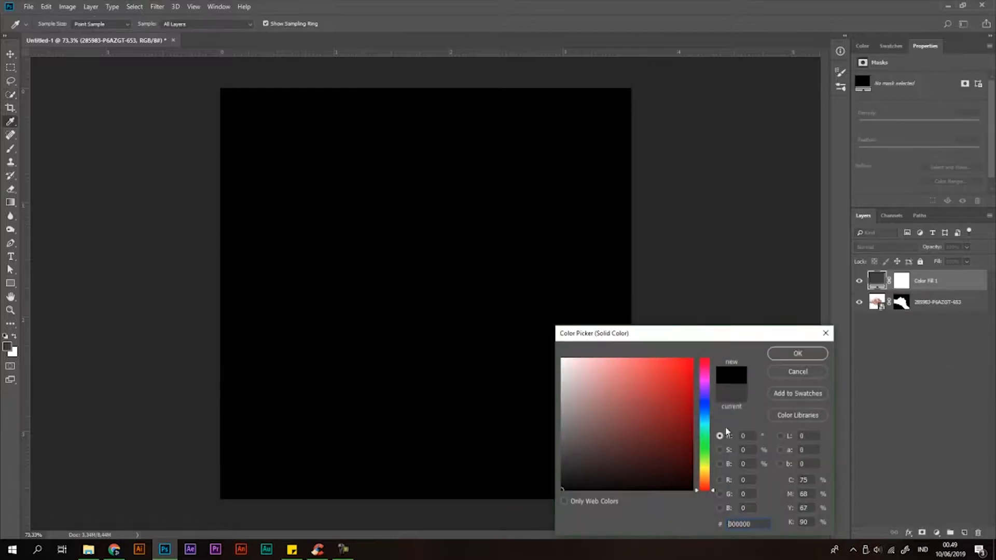
click(792, 357)
drag(926, 283, 934, 310)
right_click(934, 282)
click(757, 19)
Paint white on the hands layer's mask with a 40 px brush to smooth the lower edge of the left forearm and palm.
scroll(516, 216, down, 1)
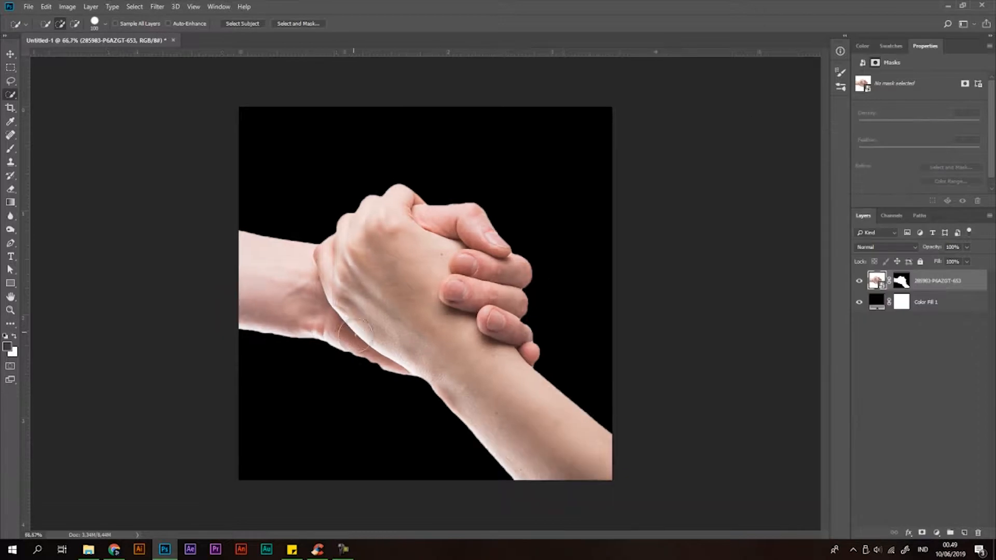
scroll(234, 318, up, 3)
scroll(155, 326, up, 1)
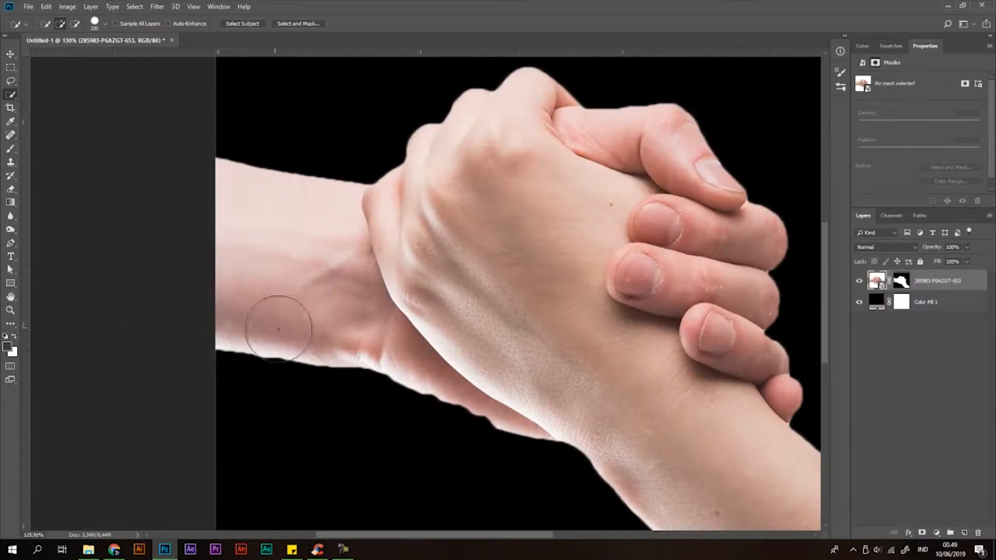
right_click(901, 281)
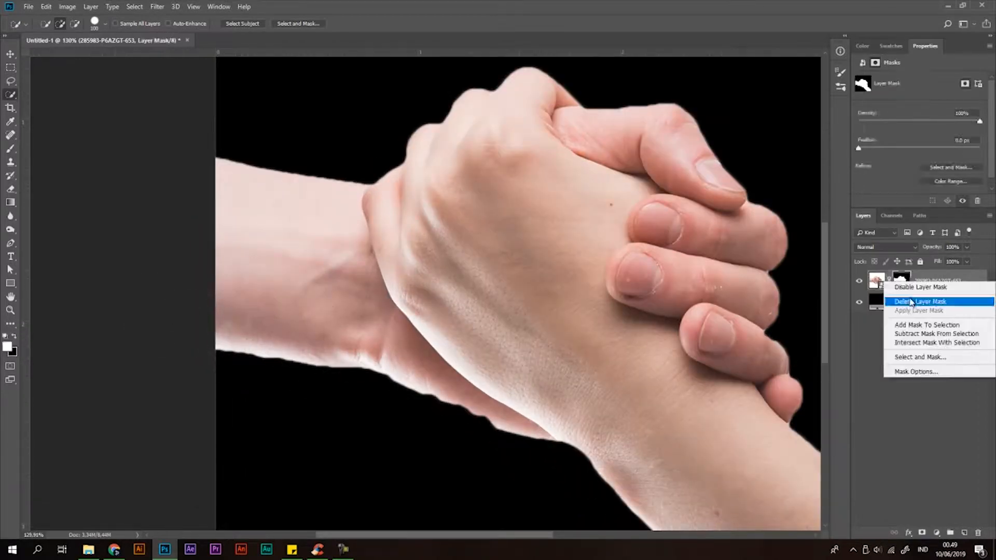
click(656, 5)
key(b)
scroll(287, 289, up, 1)
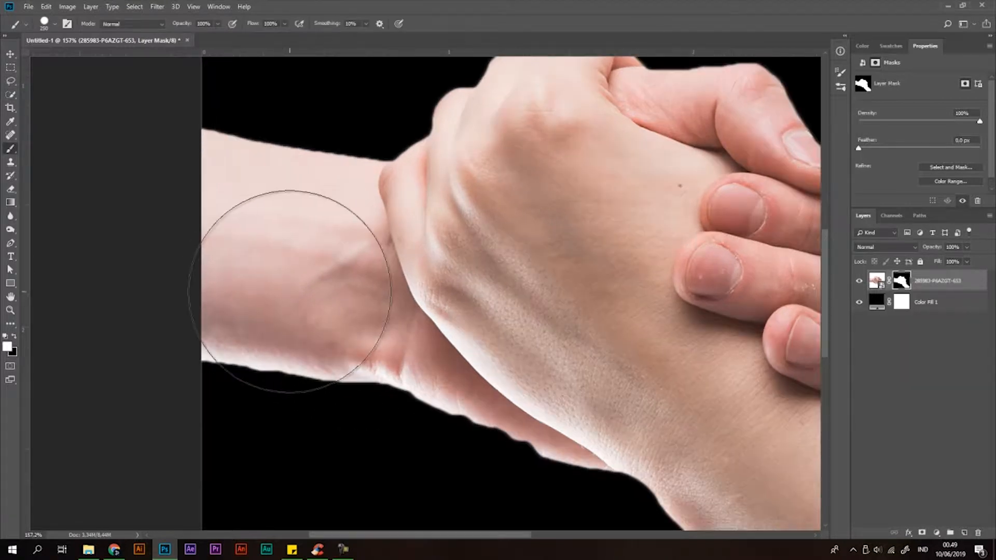
key(bracketleft)
key(bracketleft)
key(bracketleft)
key(bracketleft)
key(bracketleft)
key(bracketleft)
key(bracketleft)
key(bracketleft)
key(bracketleft)
key(bracketleft)
key(bracketleft)
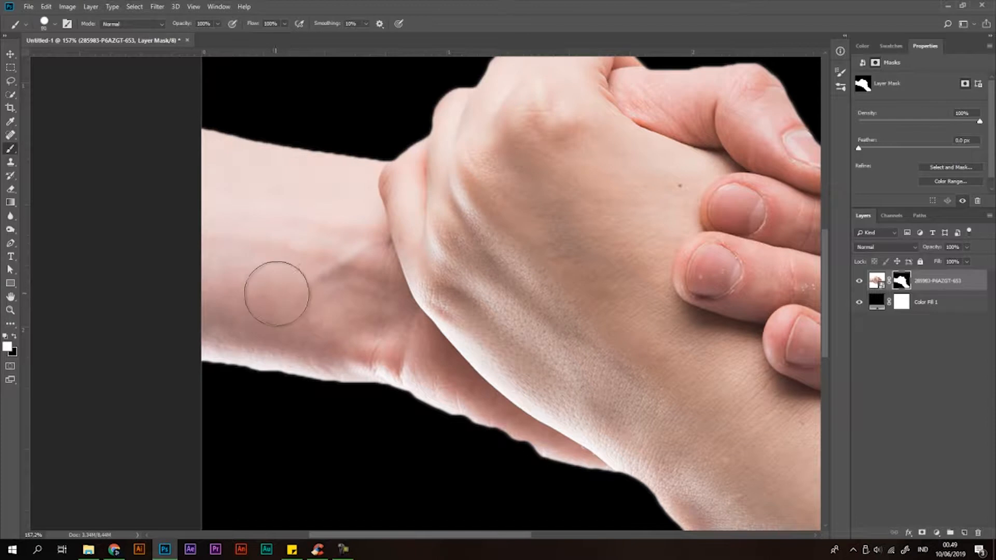
mouse_move(230, 345)
mouse_down()
mouse_move(197, 346)
mouse_move(453, 396)
mouse_up()
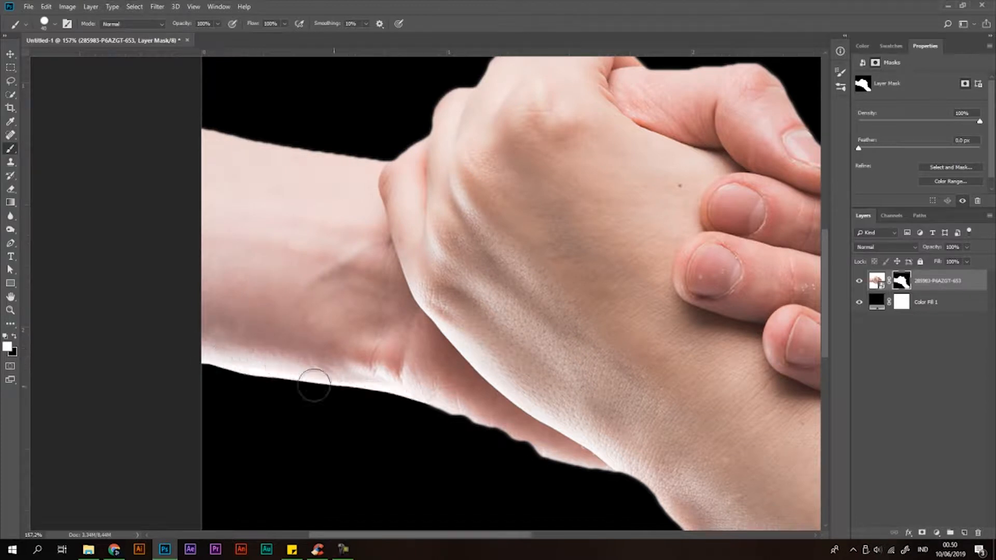
key(ctrl+z)
drag(200, 349, 326, 359)
mouse_move(191, 349)
mouse_down()
mouse_move(466, 384)
mouse_move(483, 395)
mouse_move(460, 398)
mouse_move(563, 441)
mouse_up()
Paint white on the hands layer's mask to smooth the lower edge of the palm beneath the front hand.
scroll(523, 410, down, 2)
scroll(524, 411, down, 1)
mouse_move(422, 336)
mouse_down()
mouse_move(489, 377)
mouse_move(549, 395)
mouse_move(489, 377)
mouse_move(536, 399)
mouse_up()
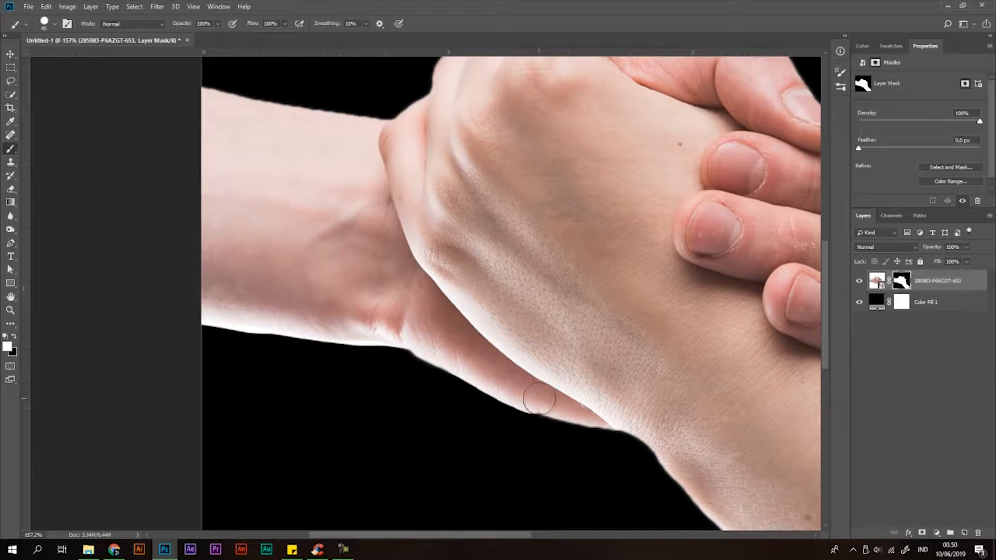
Paint white on the mask along the lower edge of the front hand's wrist, redoing the first stroke for a smoother outline.
scroll(464, 303, down, 5)
scroll(545, 350, down, 2)
scroll(555, 451, up, 6)
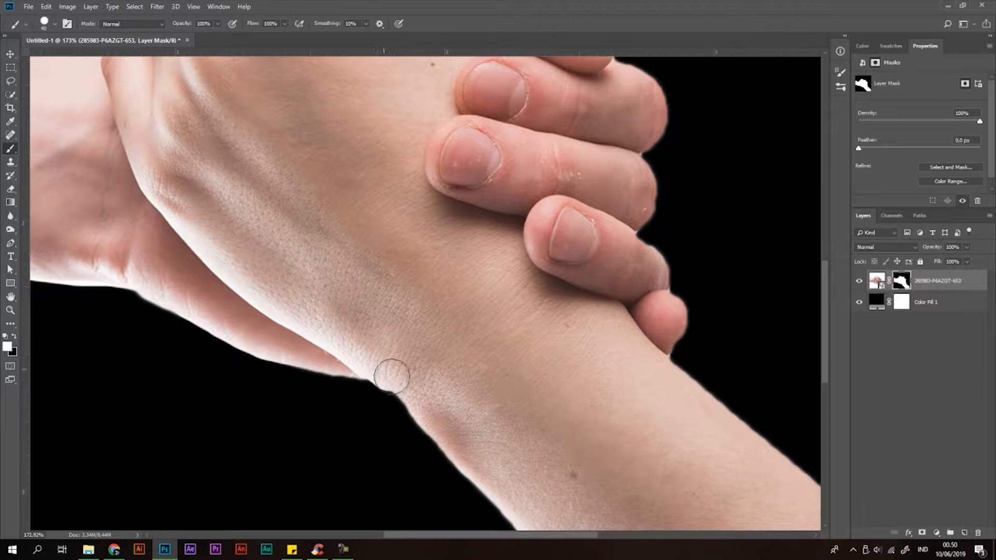
drag(381, 367, 405, 392)
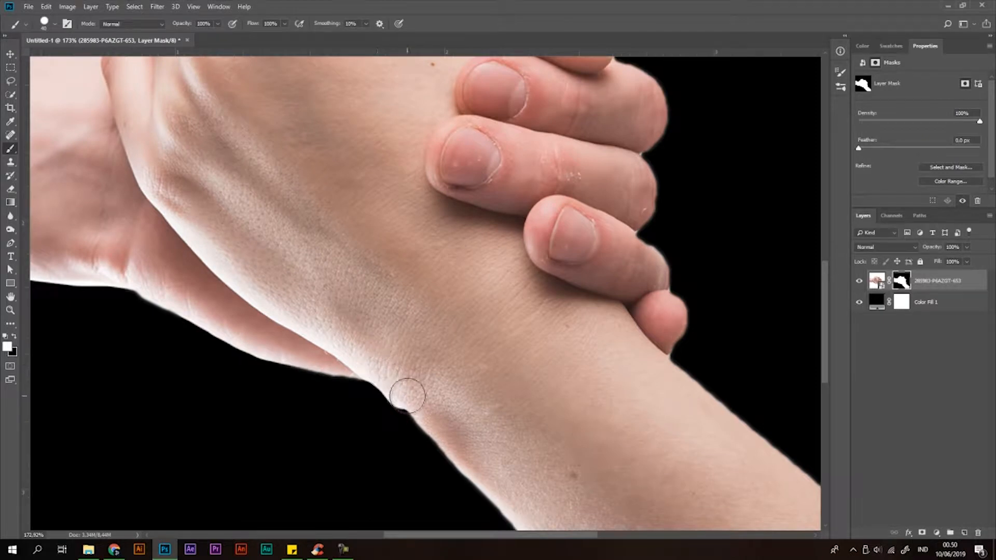
key(ctrl+z)
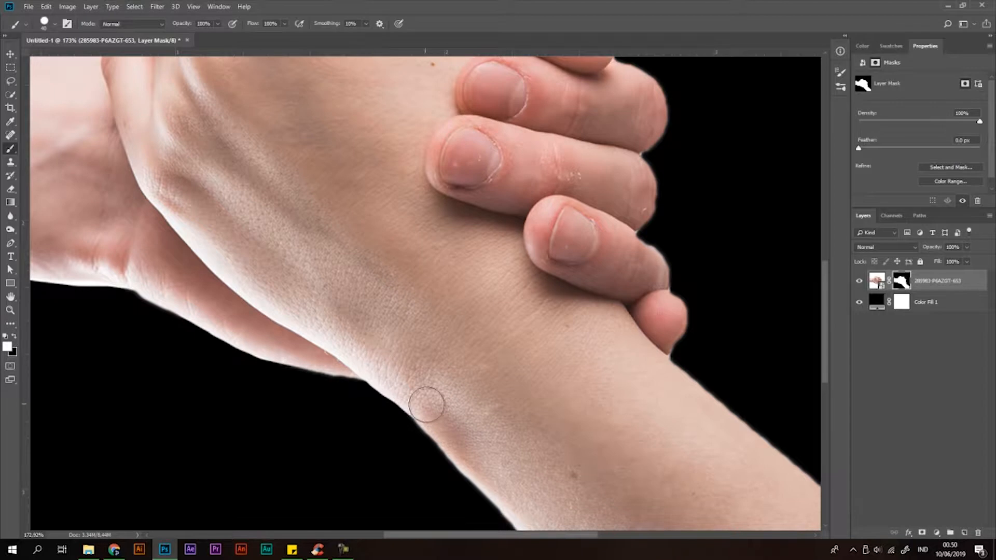
scroll(431, 405, down, 3)
scroll(477, 368, down, 4)
scroll(394, 290, up, 2)
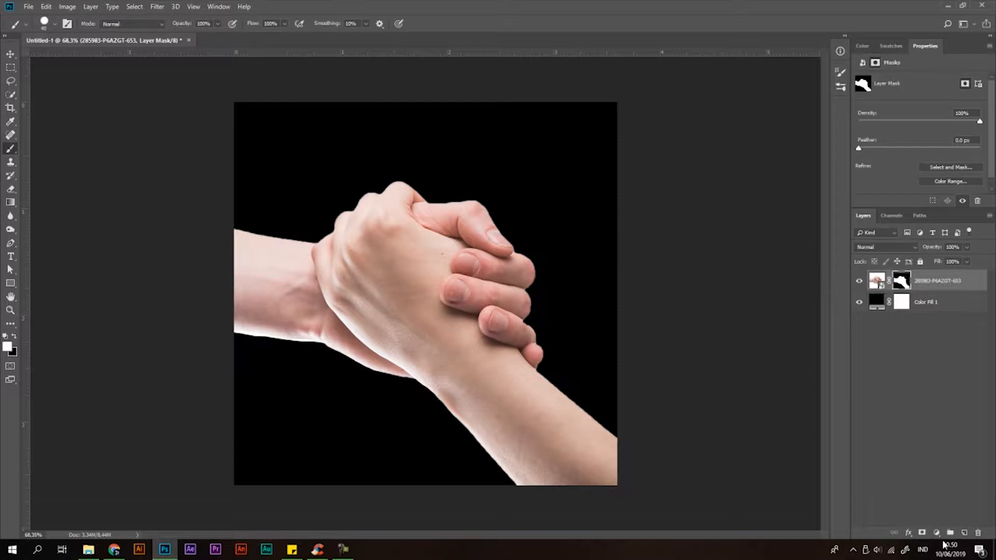
Add a Curves adjustment layer above the hands and pull the RGB curve's lower part down to darken the image.
click(937, 533)
click(928, 402)
drag(911, 169, 924, 184)
scroll(462, 306, down, 5)
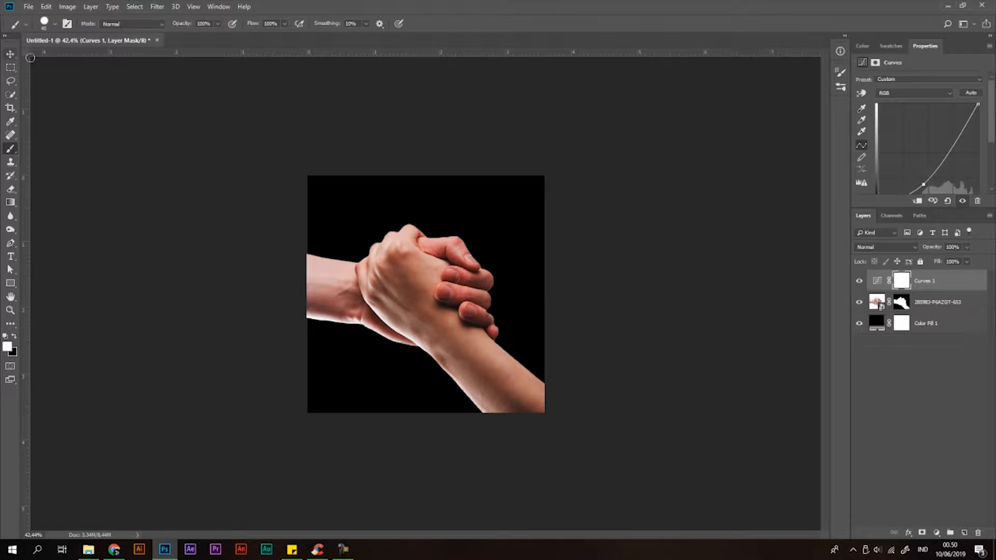
scroll(467, 263, down, 1)
scroll(429, 231, up, 3)
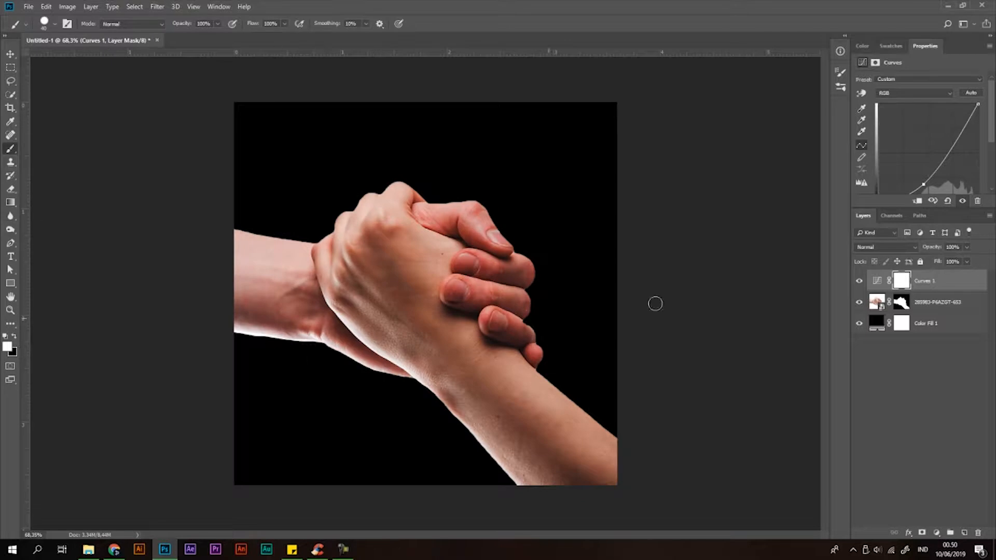
Rasterize the hands layer and burn the lower edge of the left forearm with a 100 px brush, Midtones, 100% exposure.
click(875, 304)
click(12, 229)
click(41, 241)
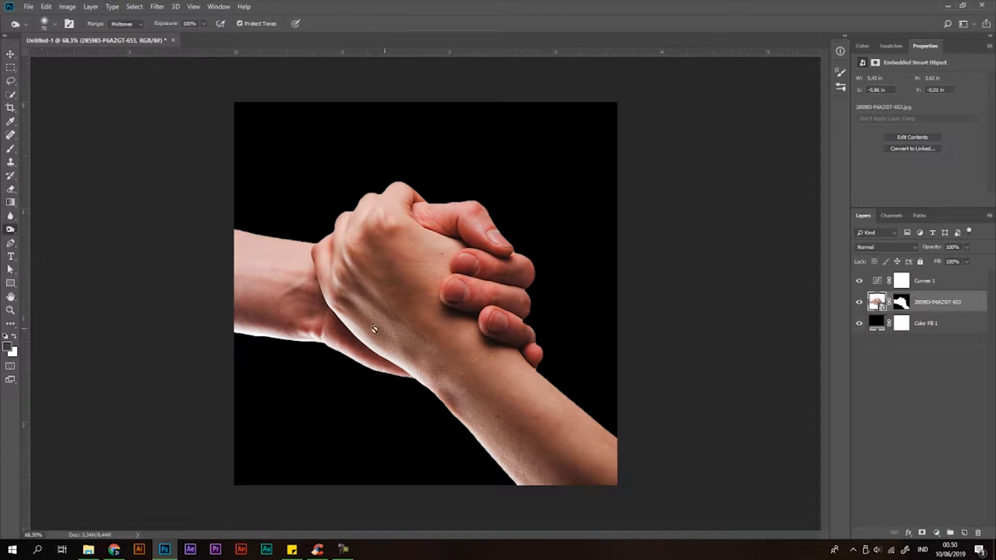
click(387, 332)
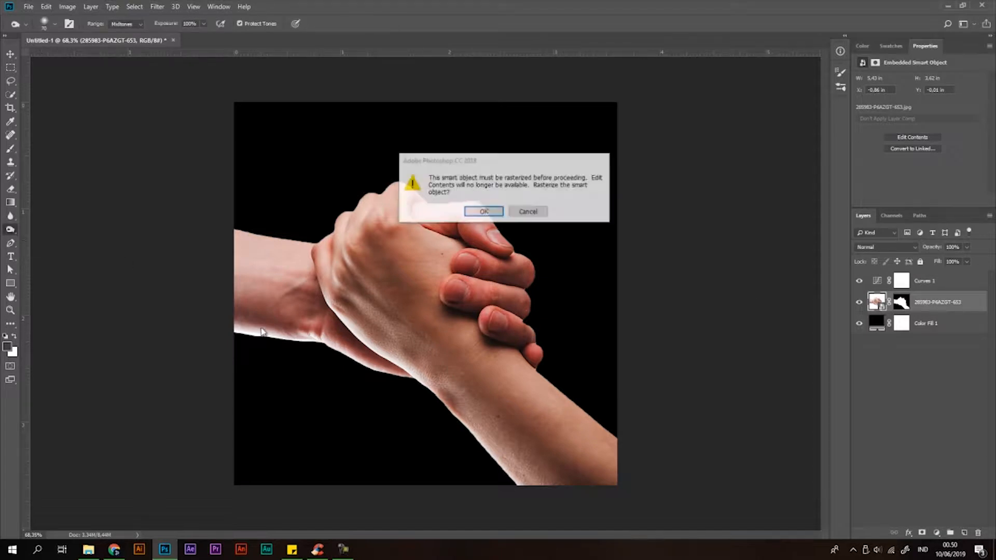
click(474, 211)
key(bracketright)
drag(245, 336, 330, 344)
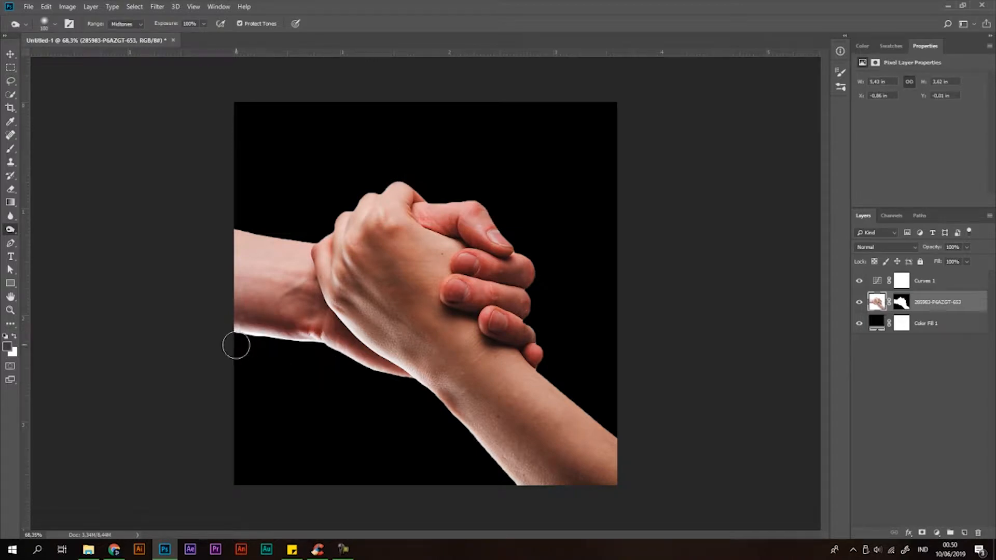
Paint black on the hands layer's mask with a 40 px brush to trim the lower edge of the left forearm.
scroll(318, 355, down, 2)
scroll(271, 305, up, 6)
scroll(145, 343, up, 2)
right_click(906, 306)
click(650, 32)
key(bracketleft)
key(bracketleft)
key(bracketleft)
key(bracketleft)
key(bracketleft)
key(bracketleft)
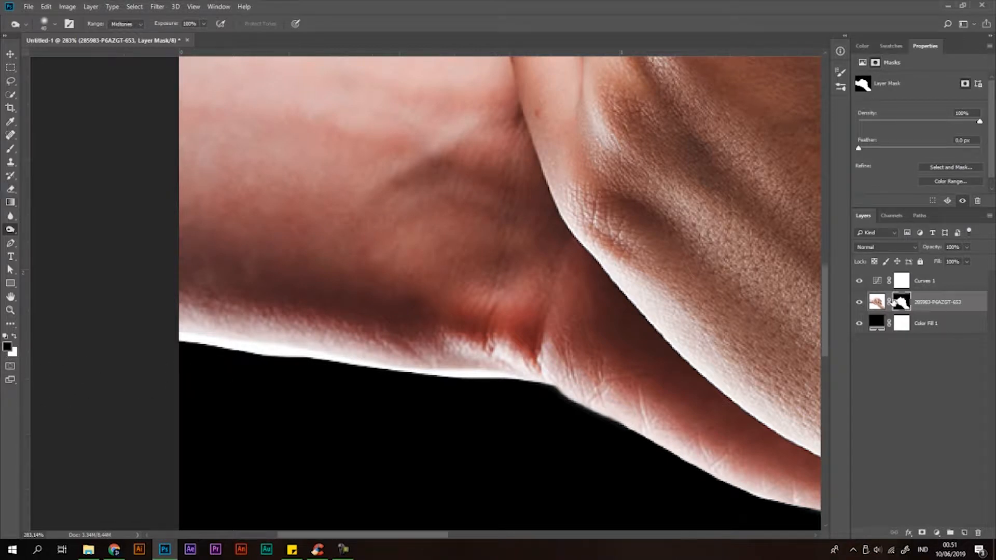
click(10, 149)
click(41, 152)
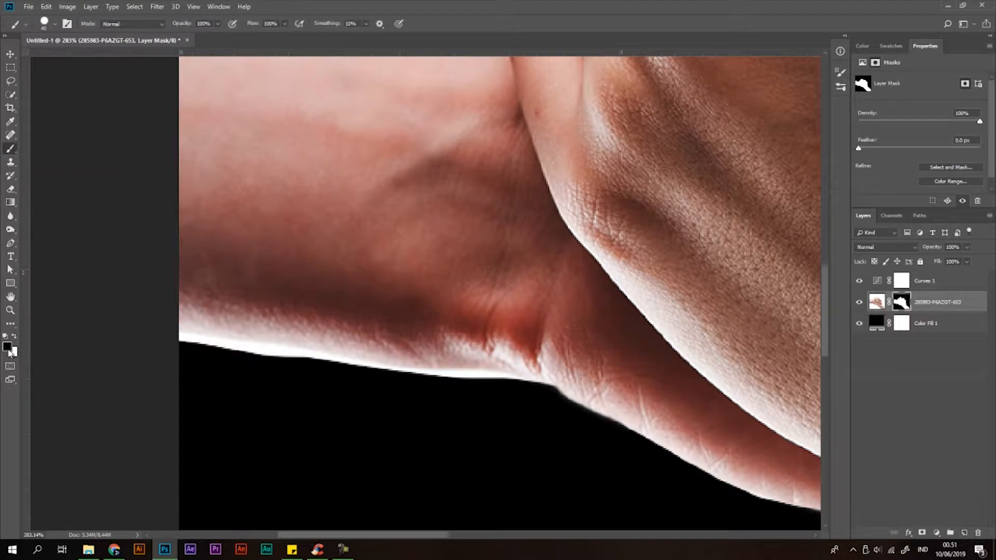
mouse_move(173, 378)
mouse_down()
mouse_move(182, 362)
mouse_move(530, 411)
mouse_move(344, 402)
mouse_up()
scroll(344, 402, down, 10)
scroll(415, 283, up, 3)
scroll(467, 266, up, 2)
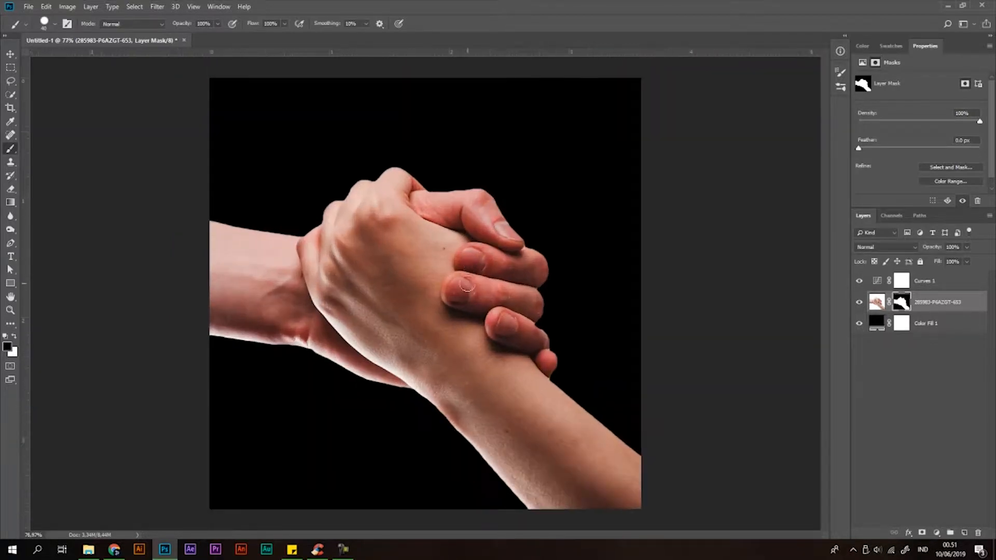
Paint white on the hands layer's mask to restore the outer edge of the ring finger, undoing and repeating the first stroke.
scroll(563, 309, up, 2)
scroll(559, 312, down, 3)
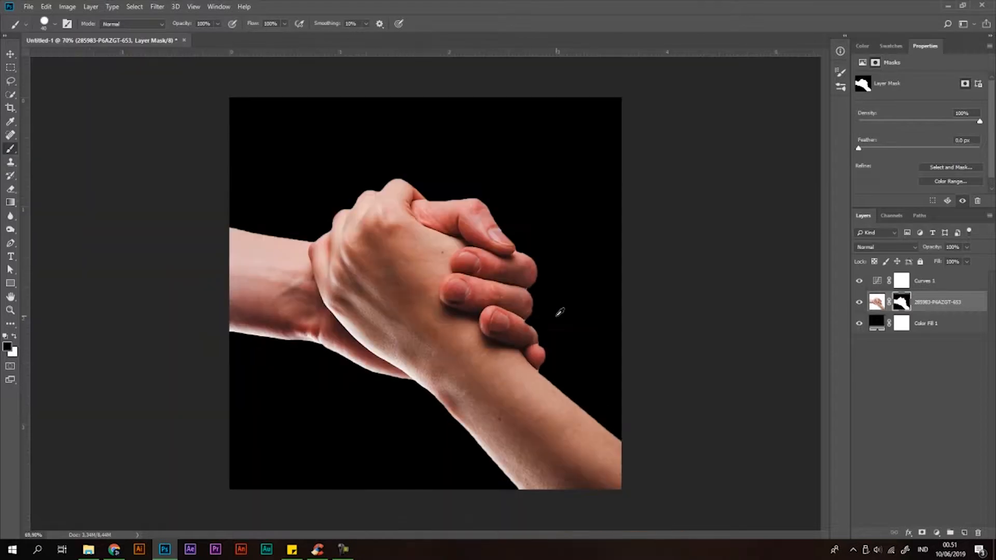
scroll(574, 325, up, 5)
click(14, 338)
drag(552, 340, 546, 336)
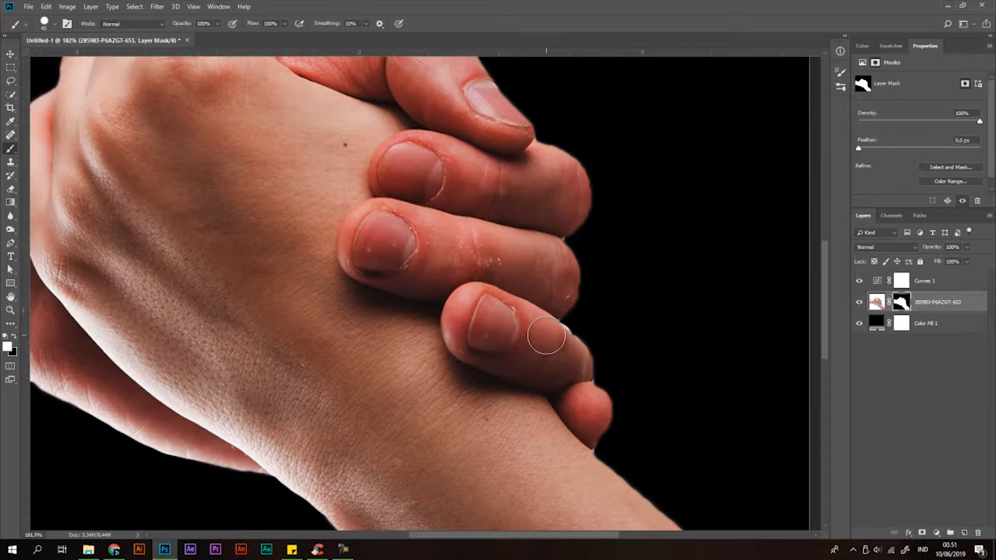
key(ctrl+z)
drag(561, 351, 549, 339)
scroll(559, 307, down, 5)
scroll(465, 319, down, 2)
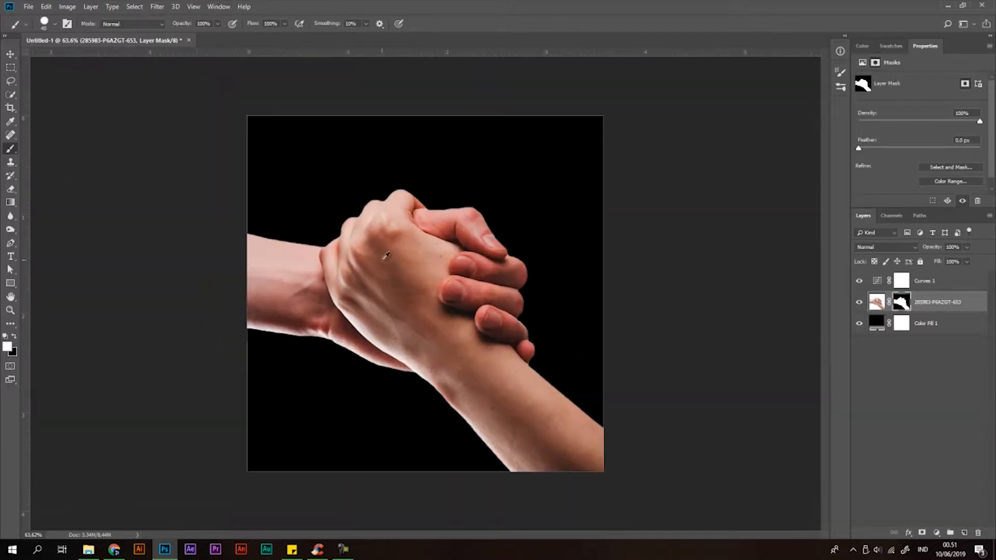
scroll(366, 260, down, 1)
scroll(428, 316, up, 2)
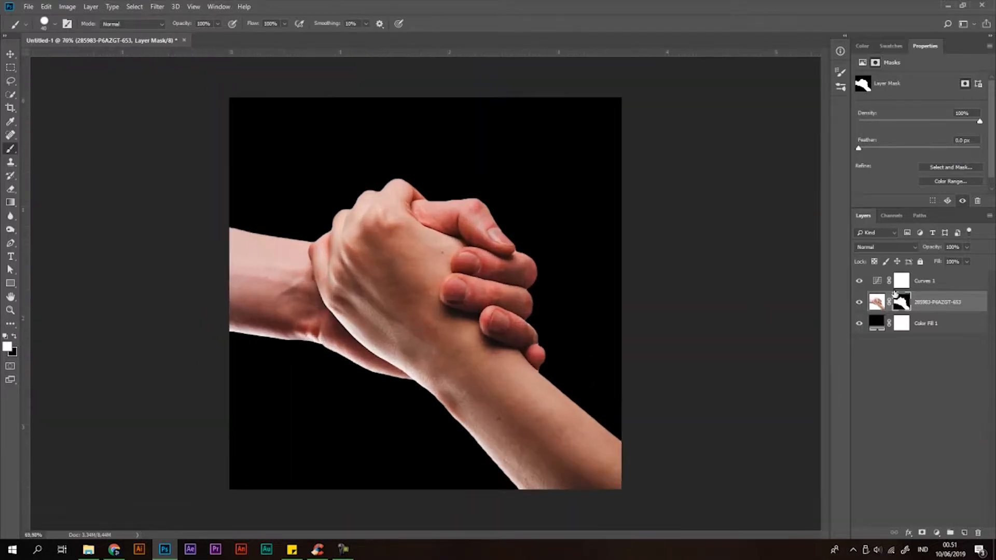
Add a new layer above the Curves layer and set the Pen tool to Shape mode with no fill and a white stroke.
click(933, 286)
click(964, 533)
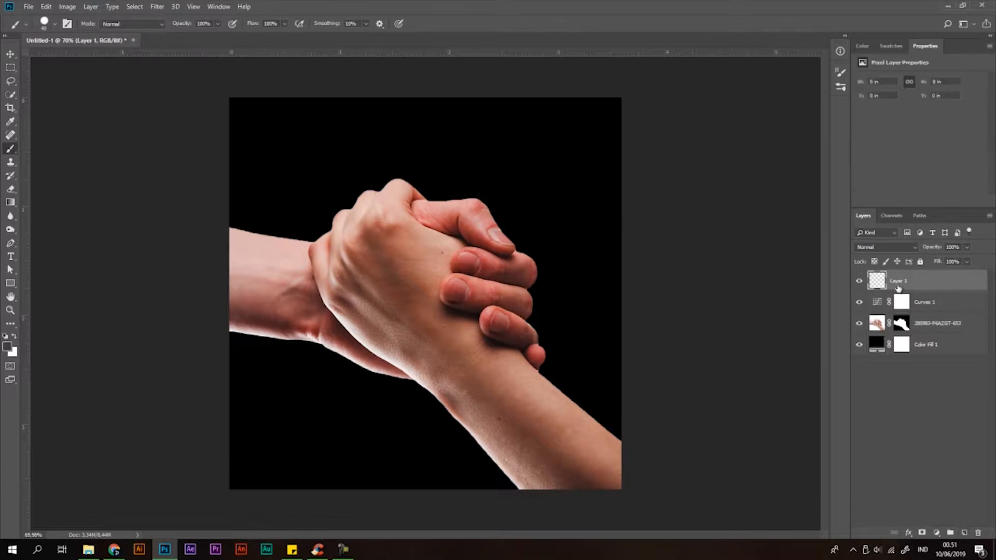
key(p)
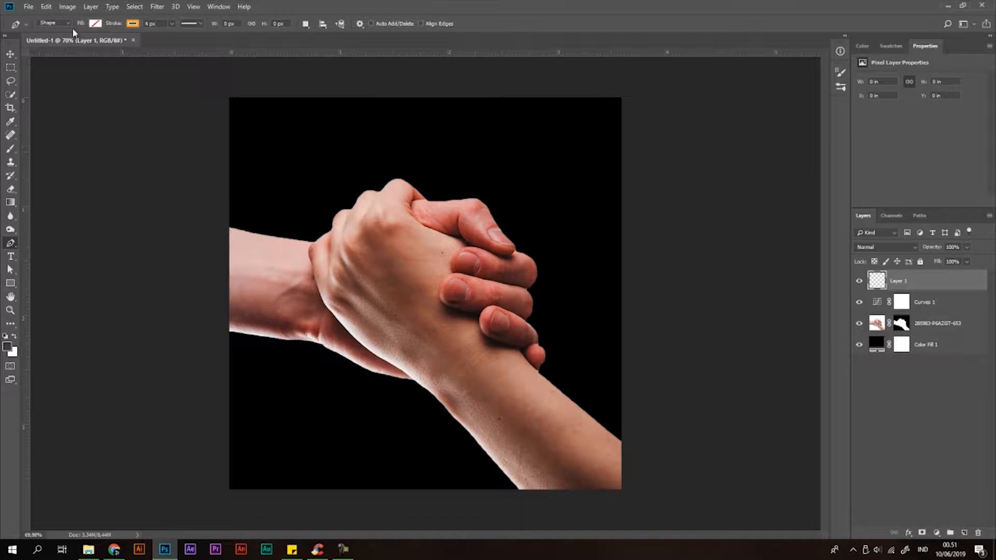
click(53, 32)
click(95, 24)
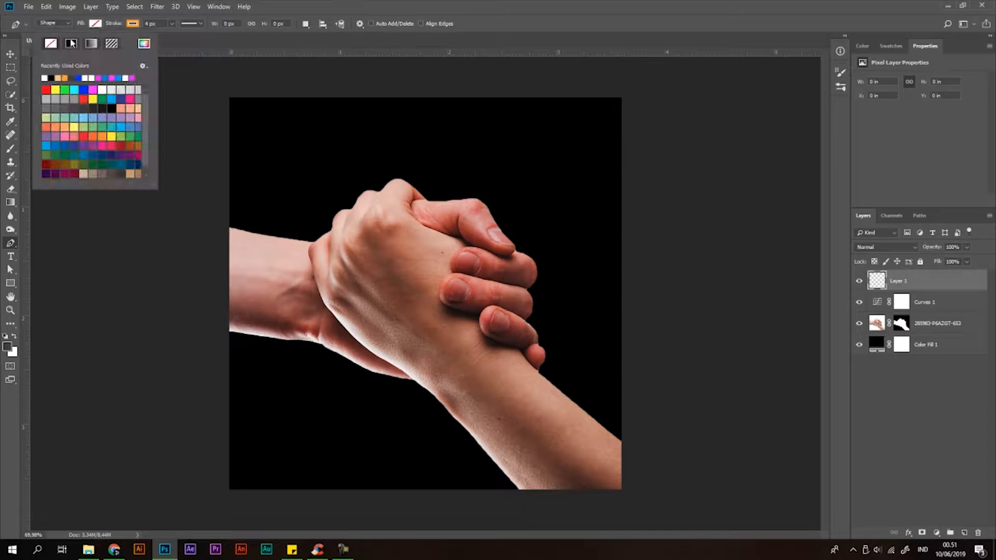
click(133, 24)
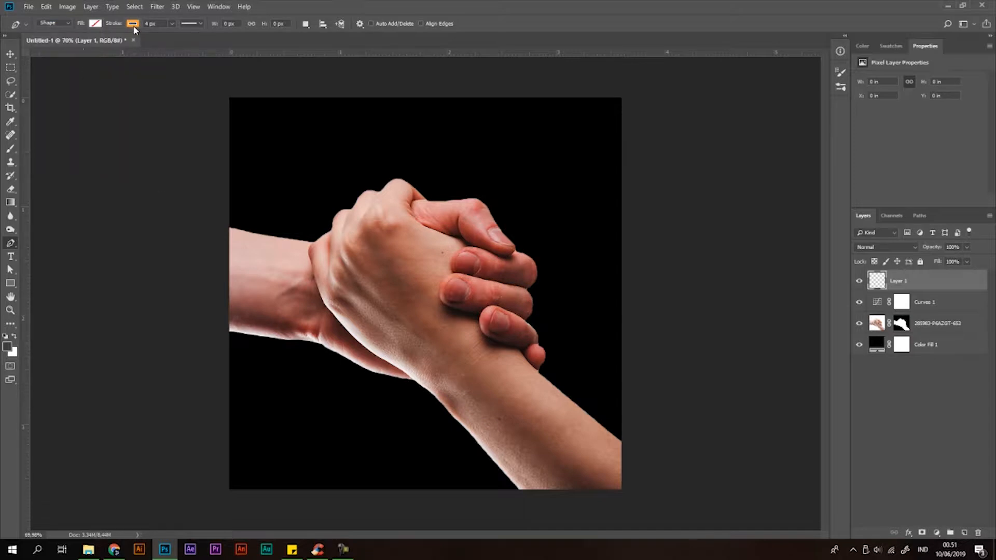
click(133, 24)
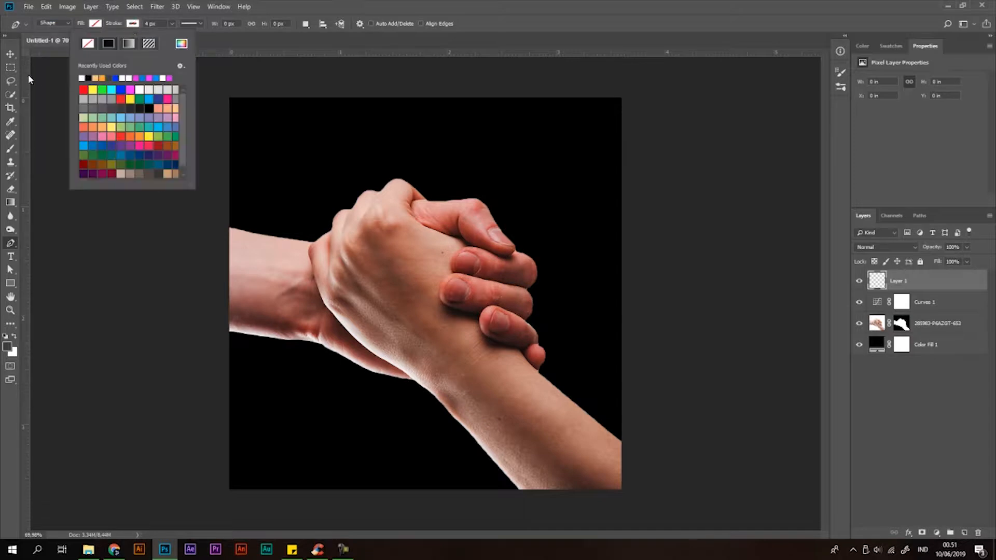
click(579, 5)
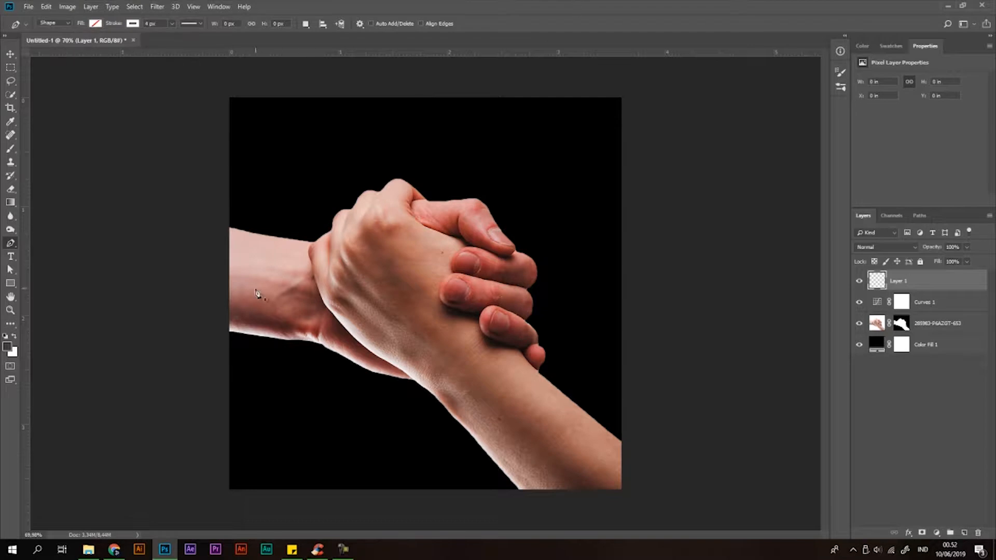
Draw an open curve about 641 by 584 px from the left forearm's lower edge, up across the clasped hands and down to the thumb.
scroll(261, 295, up, 2)
scroll(261, 294, up, 1)
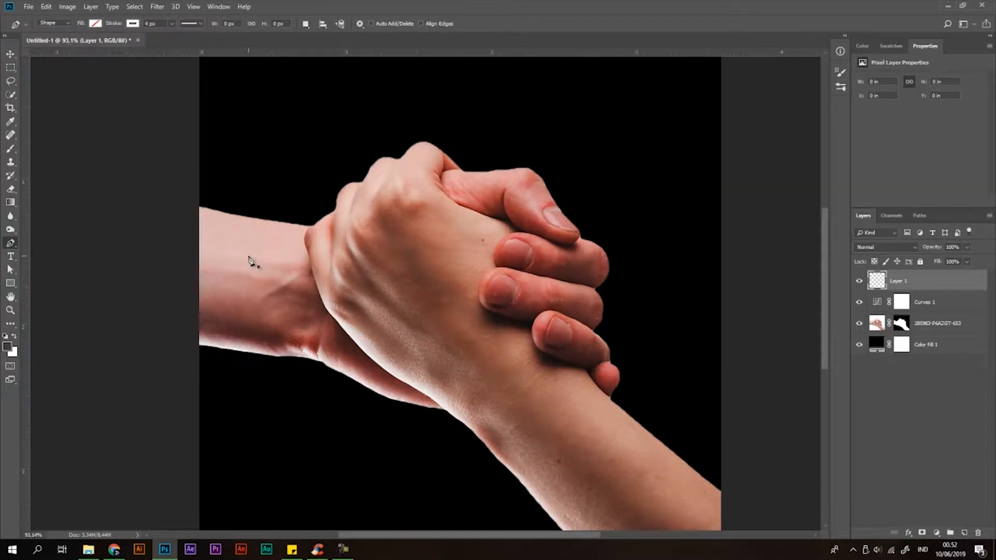
click(236, 350)
drag(276, 393, 307, 385)
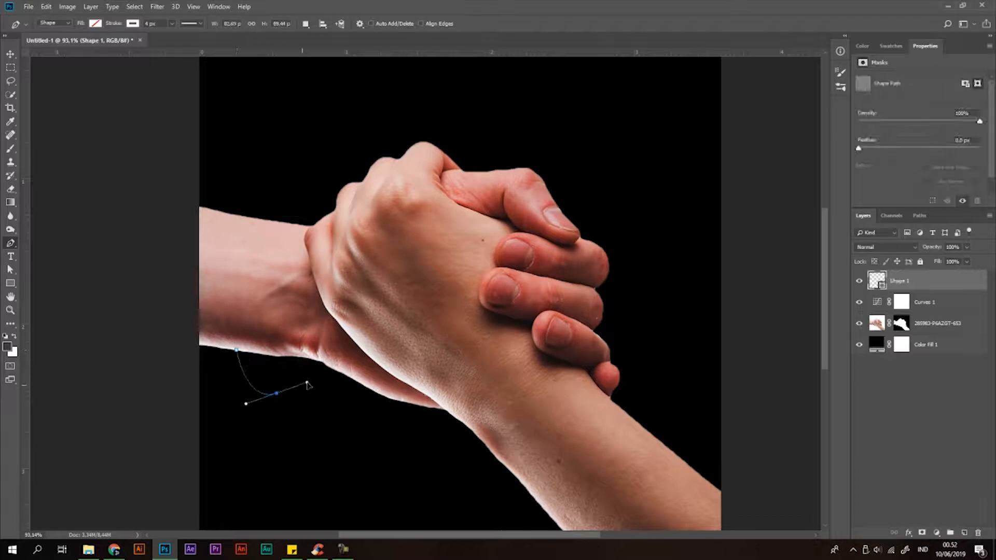
drag(485, 117, 529, 98)
drag(545, 187, 547, 239)
scroll(416, 187, down, 3)
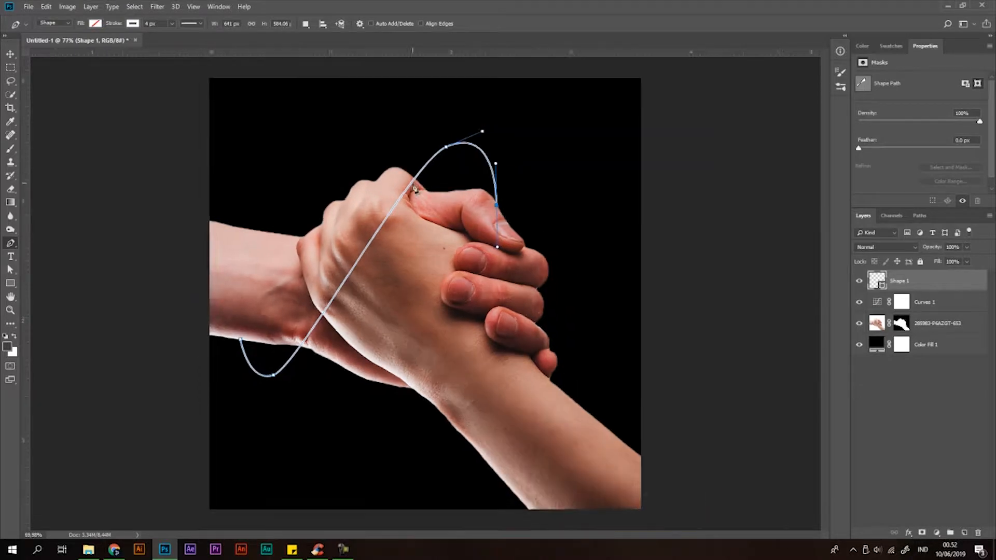
Set the curve's stroke width to 10 px and leave path editing.
scroll(332, 371, up, 1)
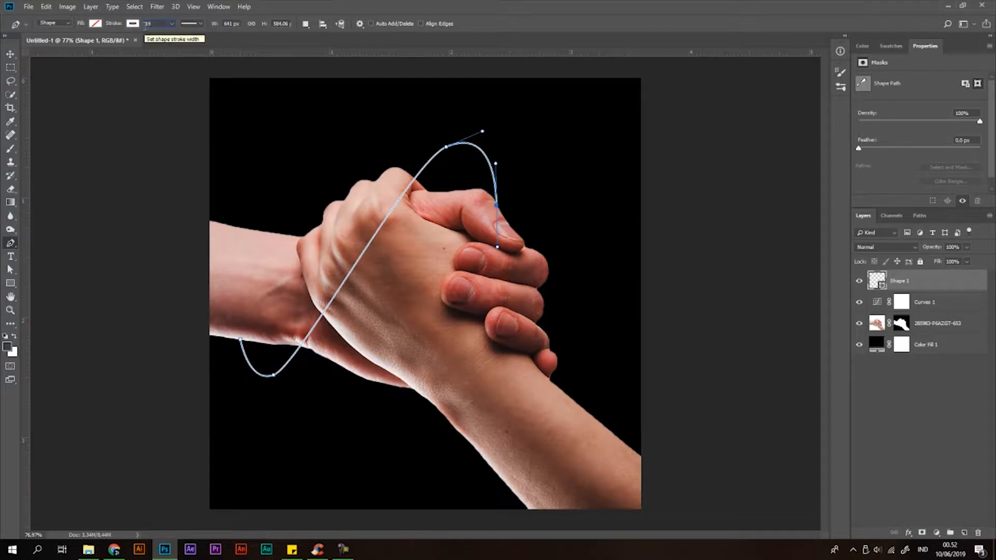
key(Return)
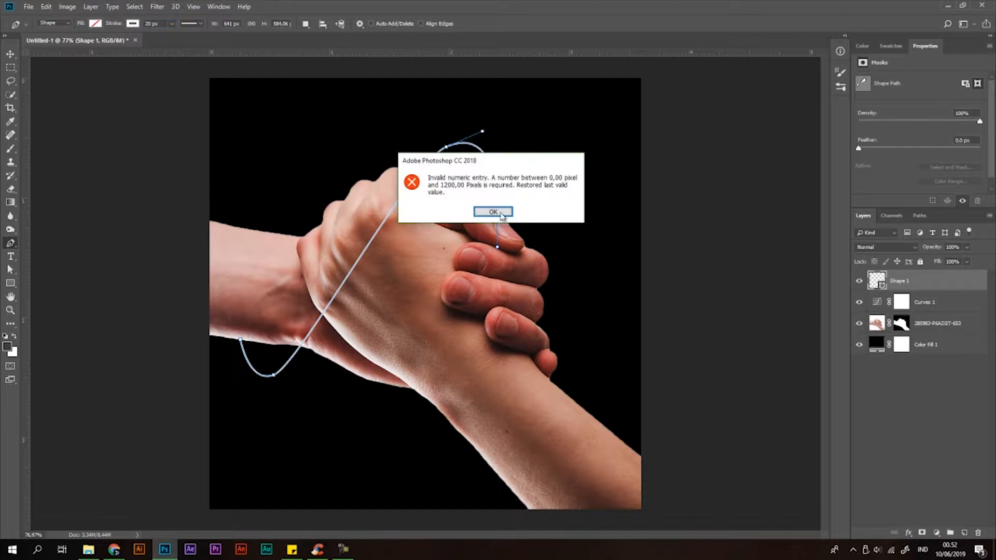
key(Return)
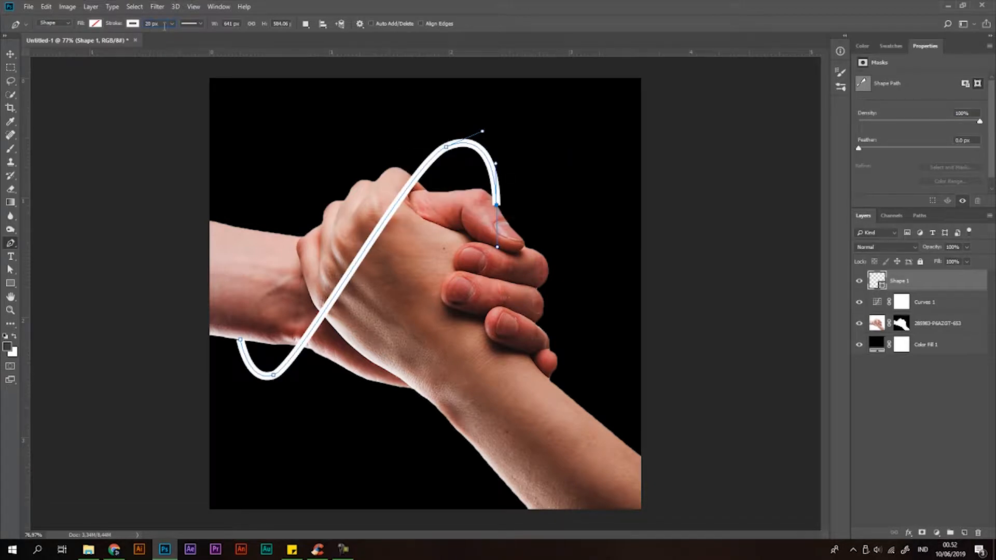
text(10)
key(Return)
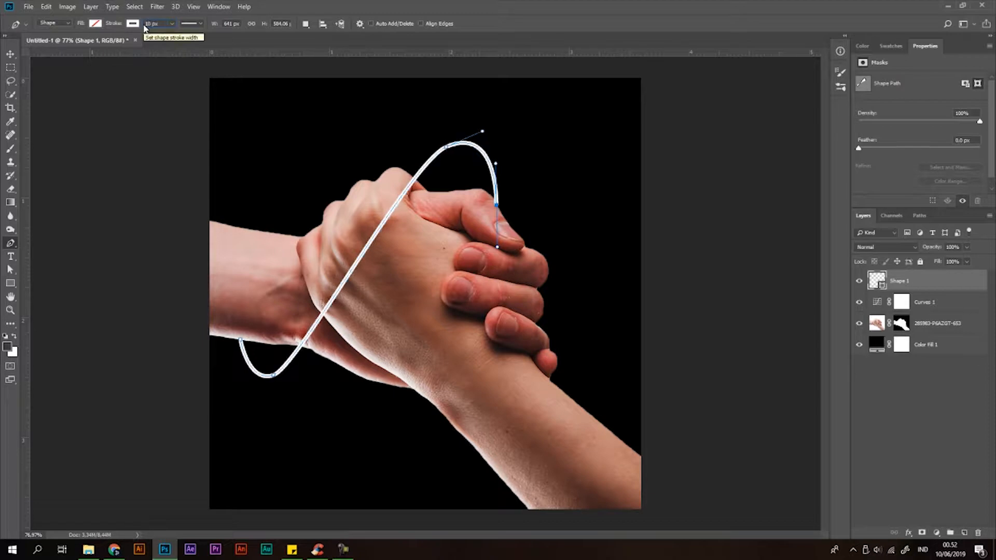
click(11, 54)
scroll(341, 387, down, 4)
scroll(569, 269, up, 5)
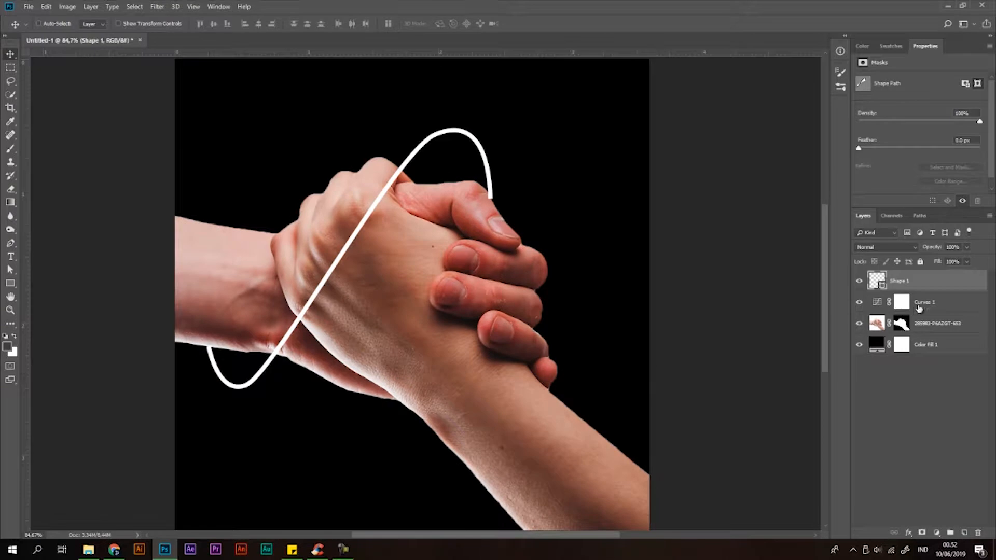
scroll(509, 402, down, 3)
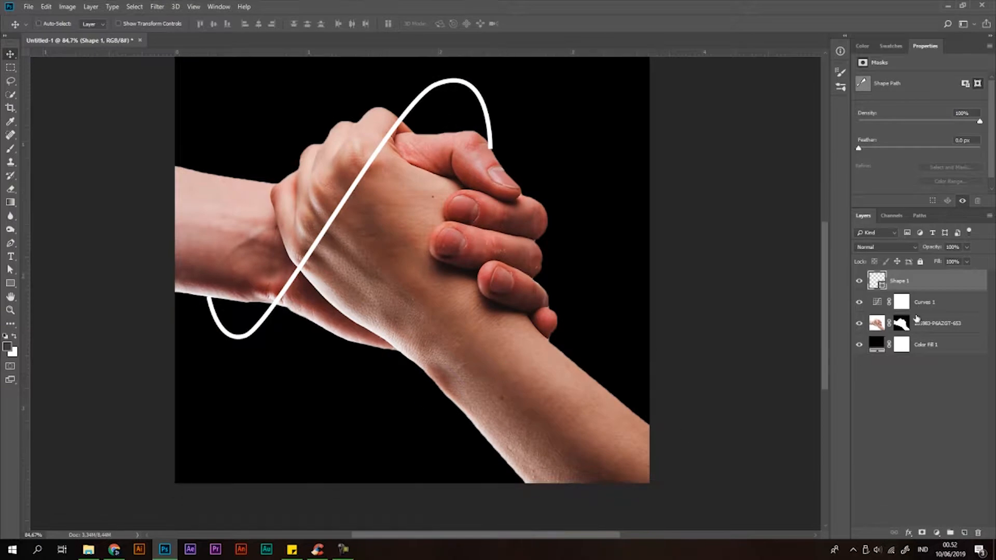
Add a new layer and draw a second open curve about 358 px tall, looping from the right forearm's lower edge over its upper edge.
click(964, 533)
key(p)
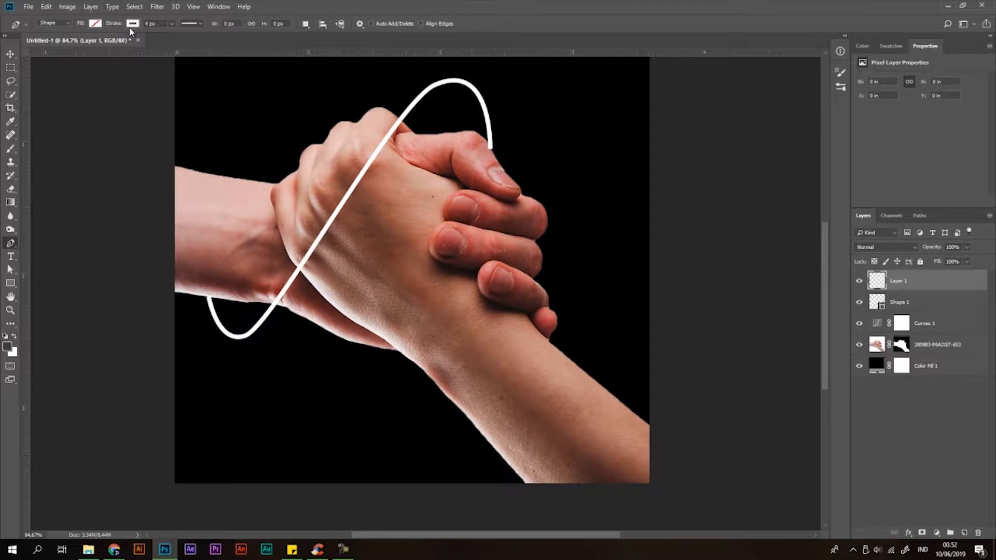
click(499, 453)
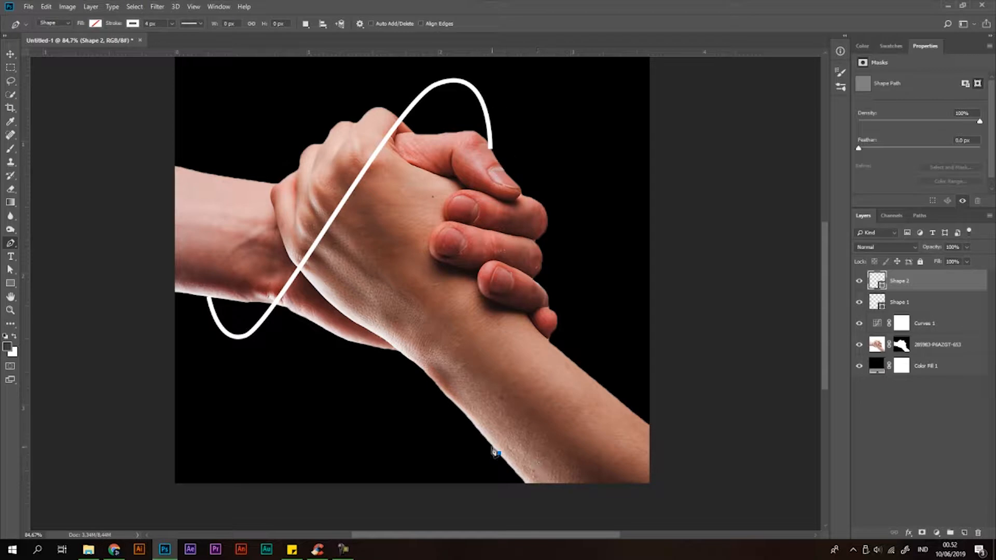
drag(529, 465, 556, 431)
drag(622, 323, 636, 323)
drag(638, 417, 633, 477)
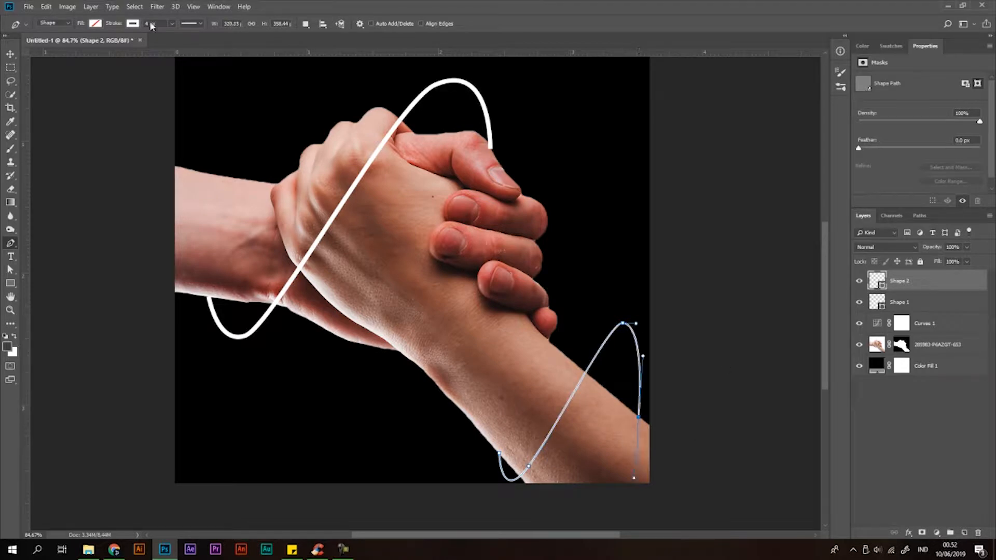
Set the right-forearm curve's stroke width to 10 px and shift its upper loop slightly outward.
drag(159, 24, 139, 24)
text(10)
key(Return)
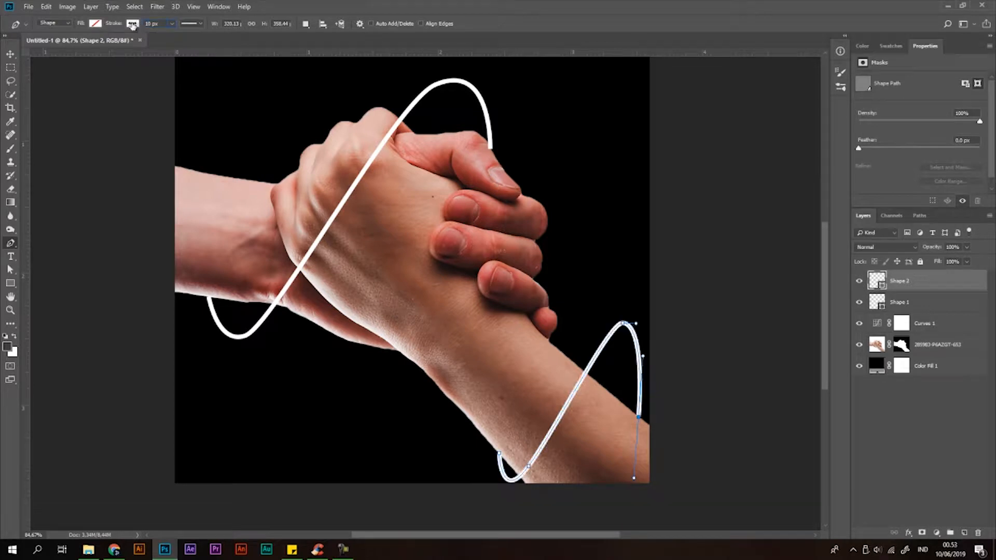
key(a)
drag(637, 325, 606, 340)
right_click(669, 325)
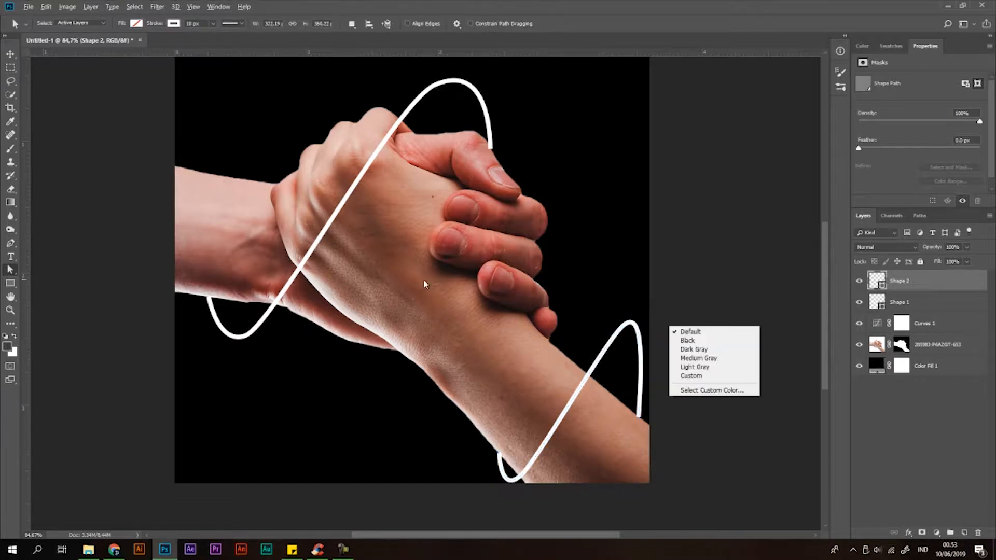
scroll(328, 266, down, 10)
scroll(393, 287, up, 1)
scroll(561, 306, up, 6)
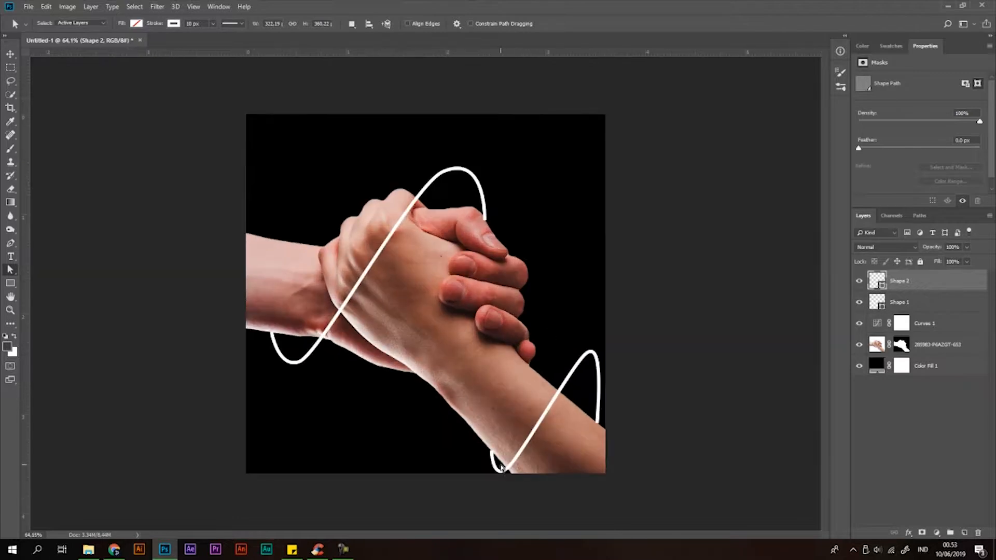
Move the large curve's end point onto the thumb's upper edge and adjust its peak, making the curve about 611 px wide.
click(941, 299)
click(485, 222)
drag(485, 222, 475, 210)
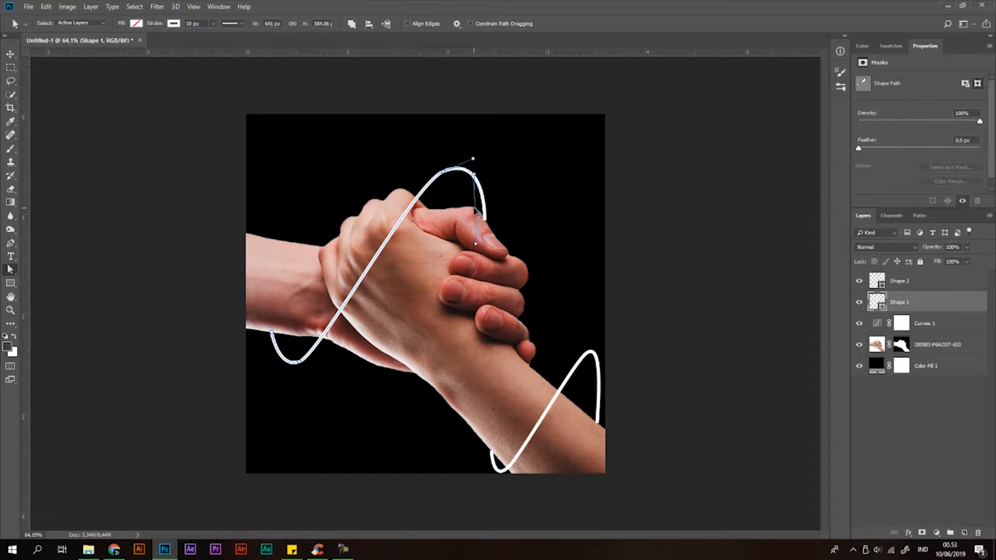
drag(470, 161, 465, 154)
click(776, 155)
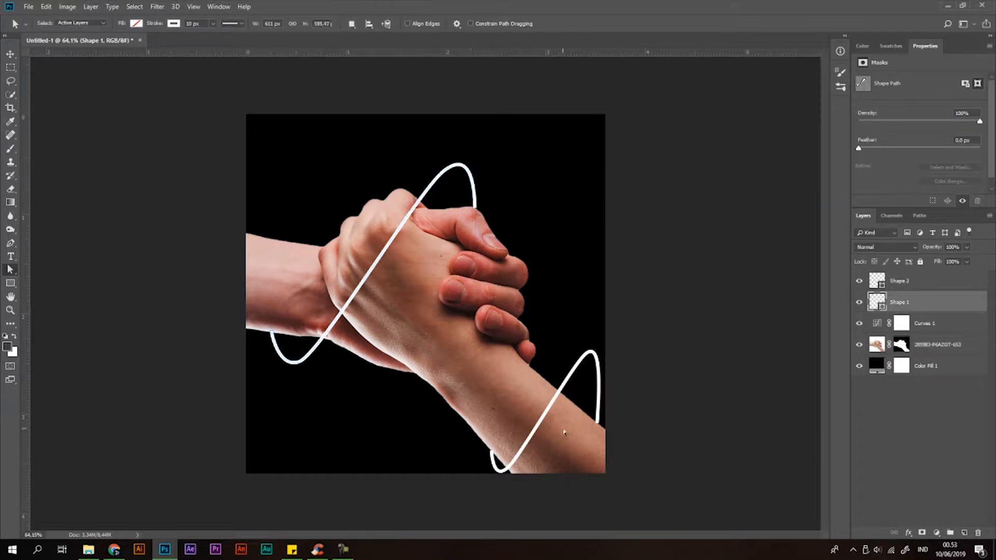
Reshape the right-forearm curve's lower loop by moving its lower anchors farther up along the forearm's edge.
right_click(912, 284)
click(495, 457)
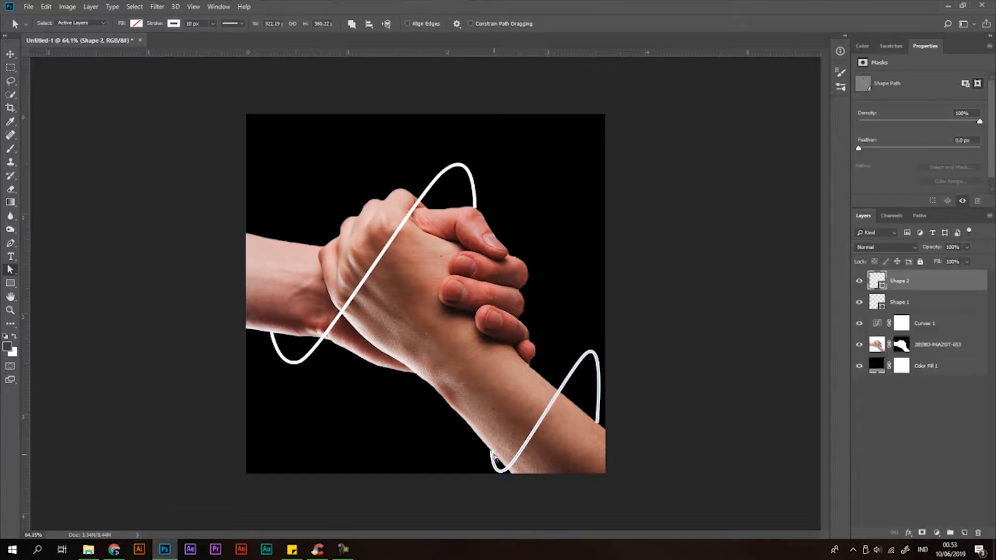
mouse_move(492, 451)
mouse_down()
mouse_move(479, 437)
mouse_move(508, 457)
mouse_up()
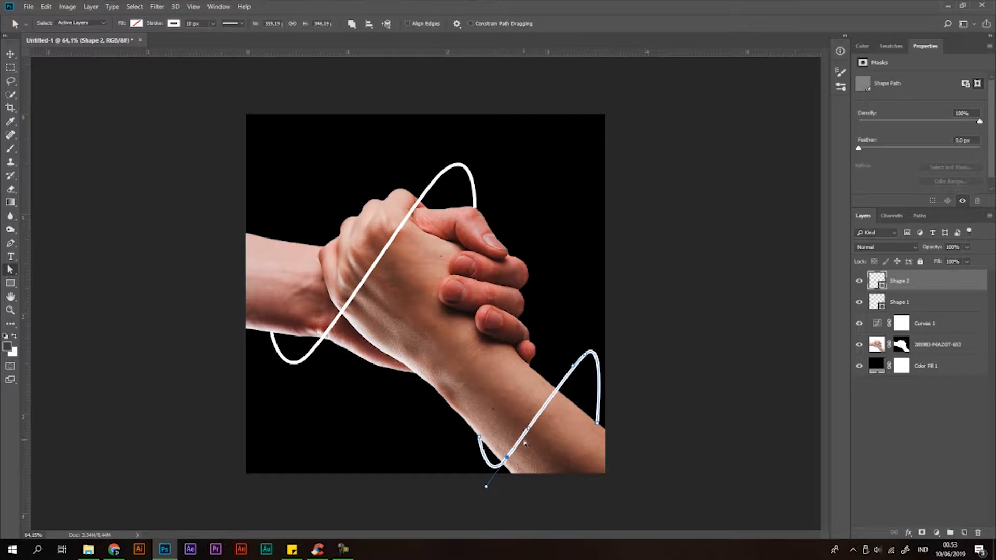
scroll(646, 288, down, 4)
right_click(646, 276)
click(597, 160)
Nudge both end points of the large curve so they sit just inside the thumb and the left forearm's lower edge.
scroll(505, 282, down, 6)
scroll(515, 293, up, 6)
scroll(487, 172, up, 3)
click(896, 304)
click(490, 188)
right_click(488, 187)
key(Escape)
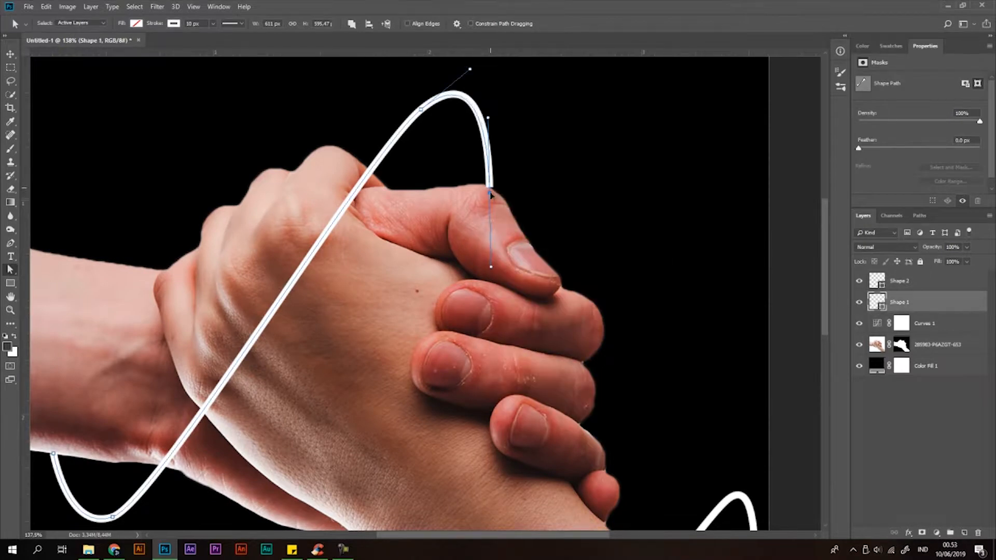
drag(188, 483, 409, 329)
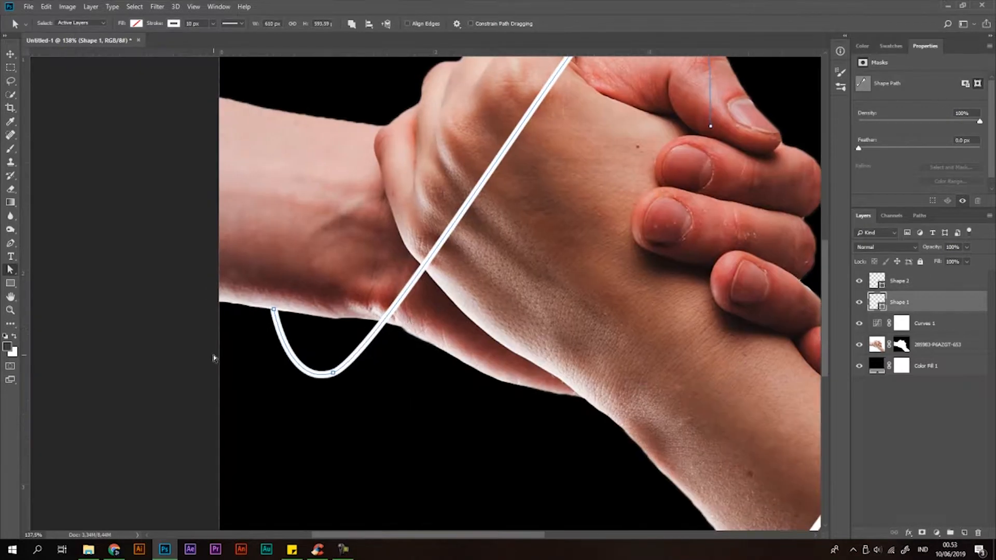
drag(275, 312, 270, 302)
drag(676, 367, 488, 192)
click(534, 387)
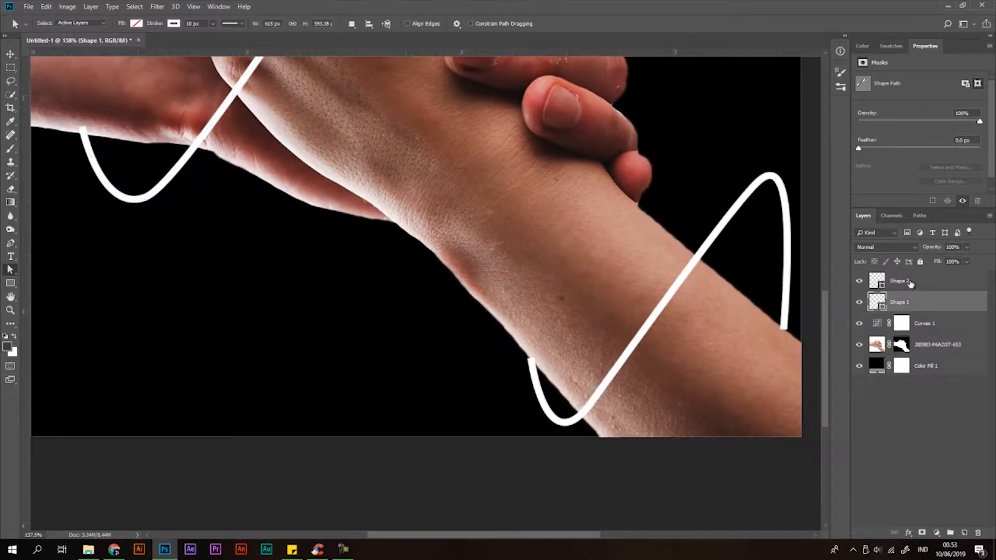
Adjust the right-forearm curve's end points so they sit on the arm's edges, making the curve about 344 px tall.
click(908, 286)
drag(531, 360, 529, 348)
drag(820, 334, 733, 344)
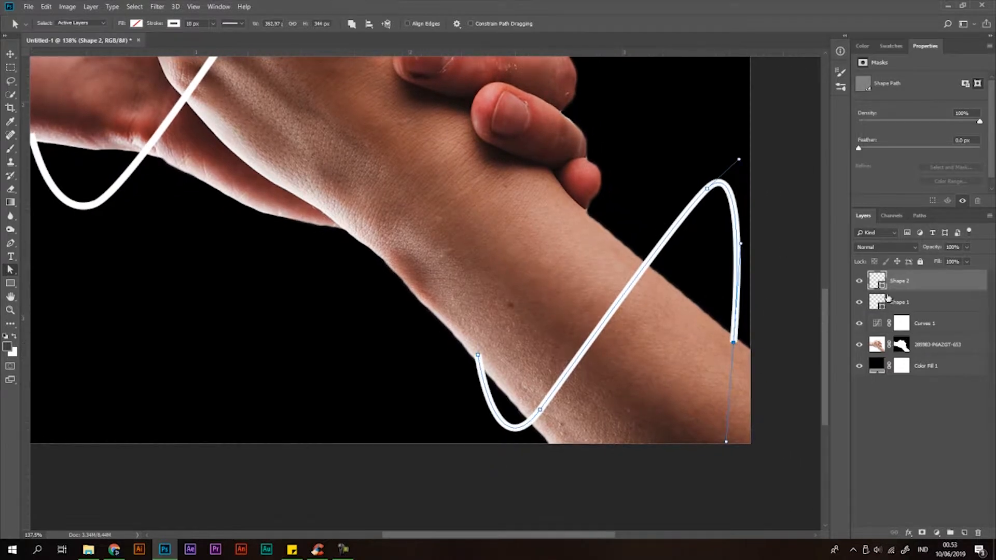
key(ctrl+0)
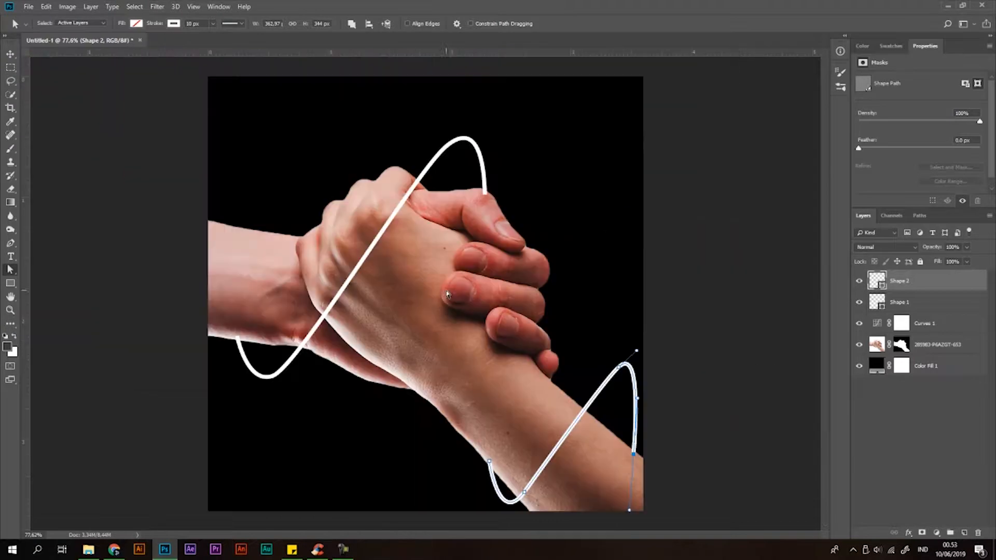
Select both curve shape layers and convert them into one smart object.
right_click(932, 306)
key(Escape)
shift+click(901, 300)
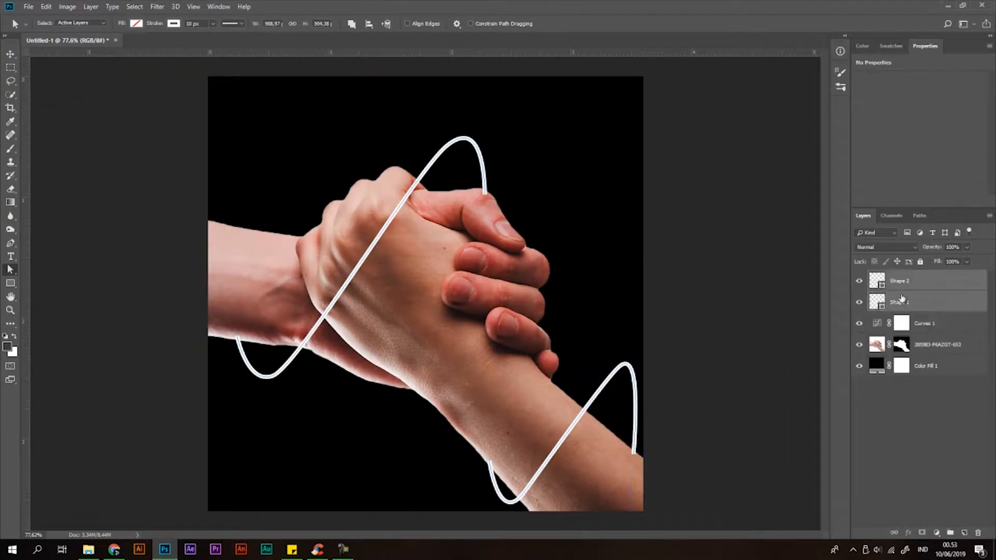
right_click(946, 282)
click(871, 259)
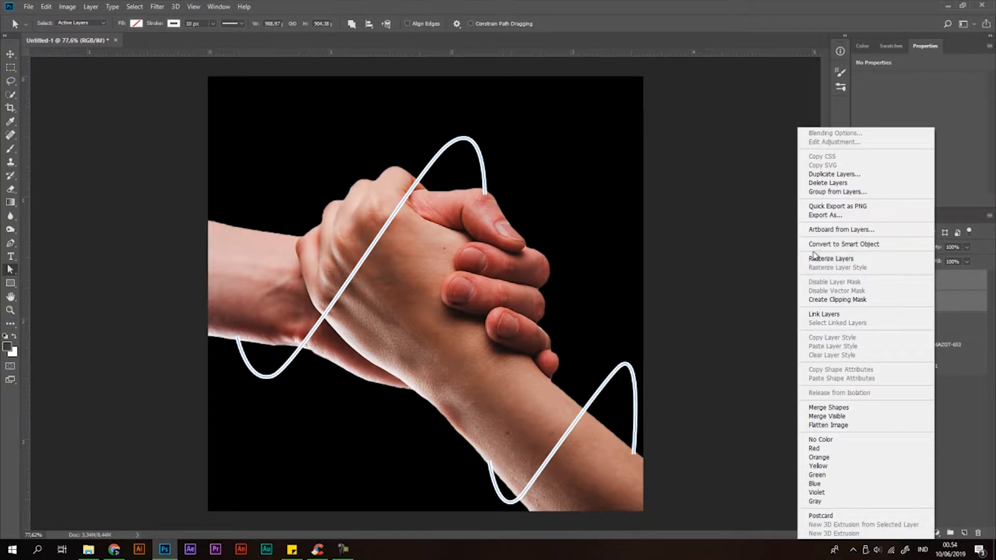
click(857, 244)
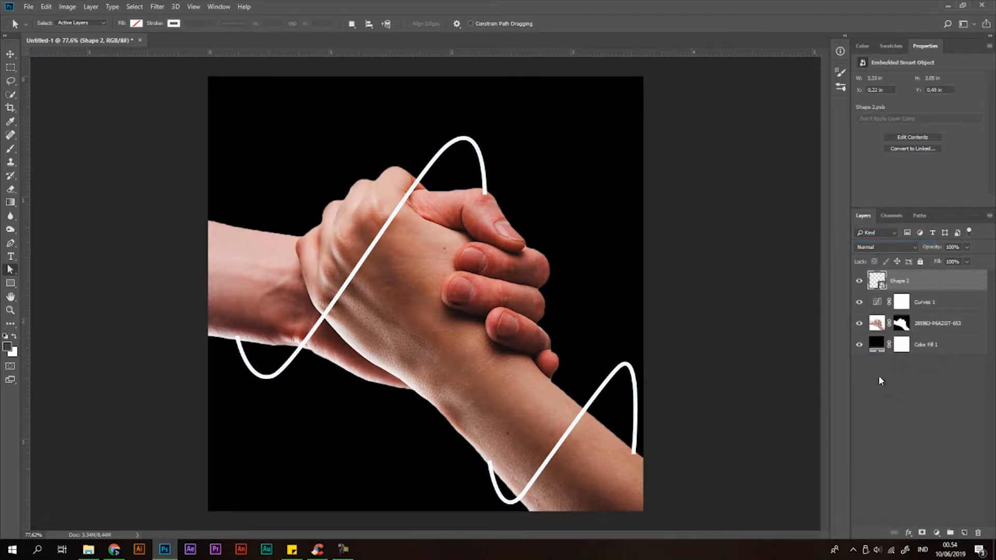
Add a layer mask to the curves' smart object.
click(860, 281)
right_click(860, 281)
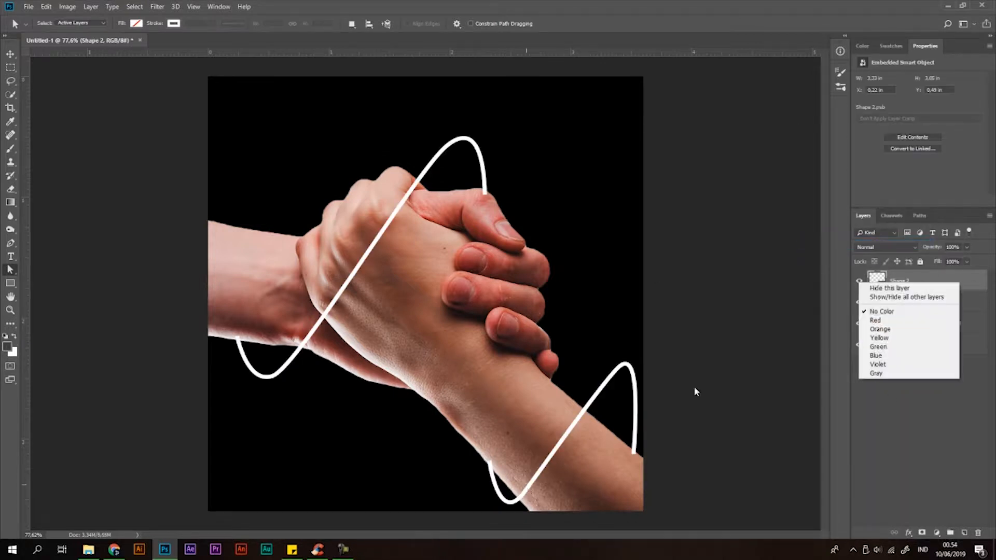
click(938, 493)
click(921, 533)
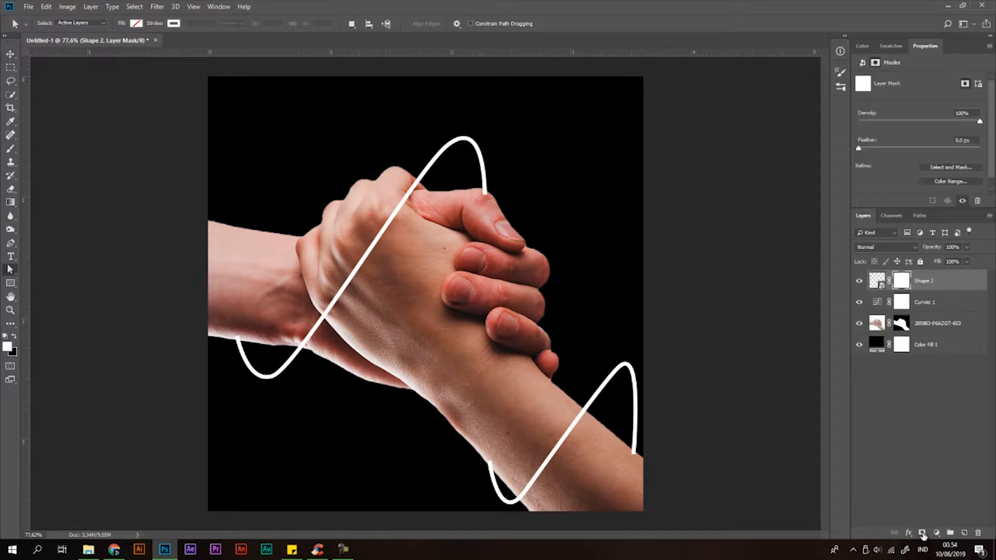
Paint black on the mask with a brush to hide the curve ends overlapping the thumb, left forearm and right forearm.
scroll(484, 228, up, 3)
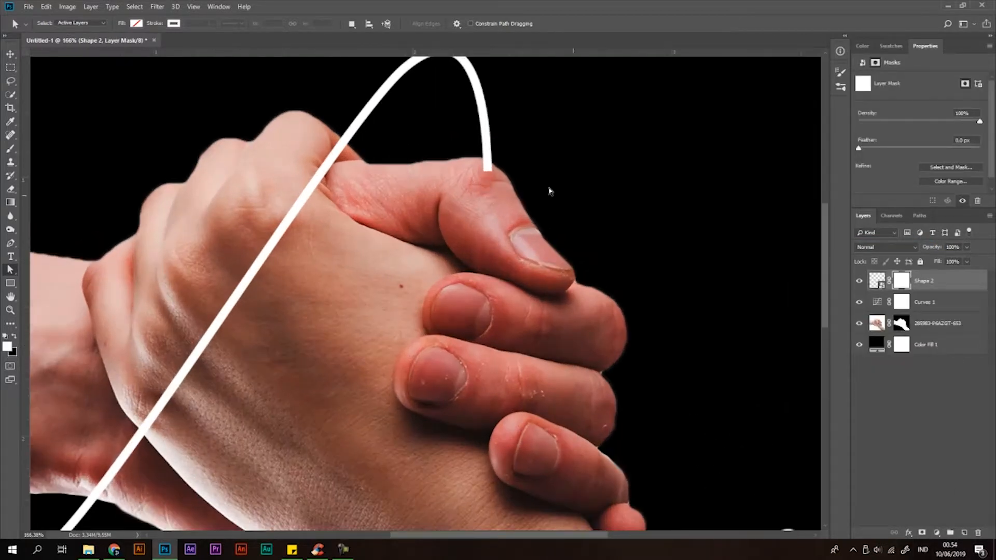
key(b)
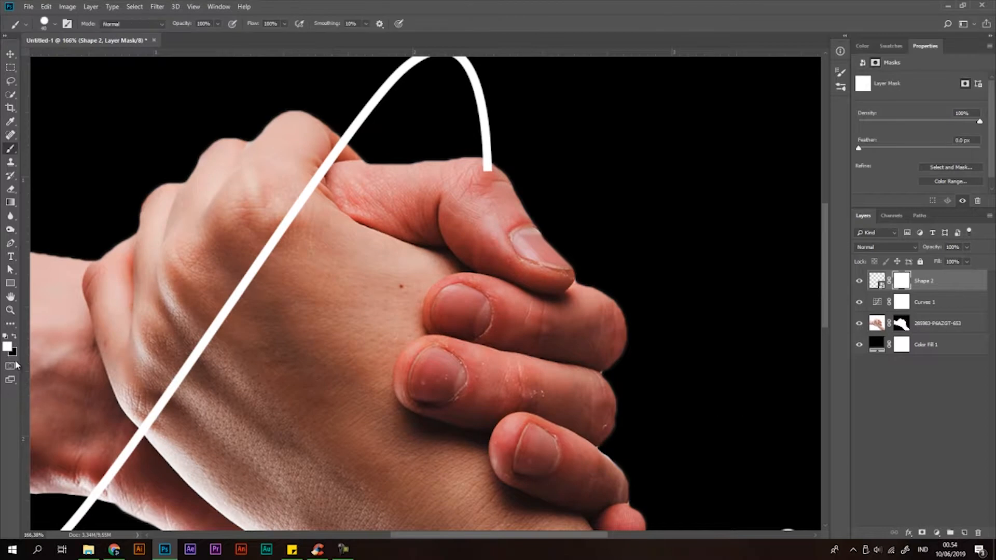
click(14, 337)
drag(269, 425, 490, 328)
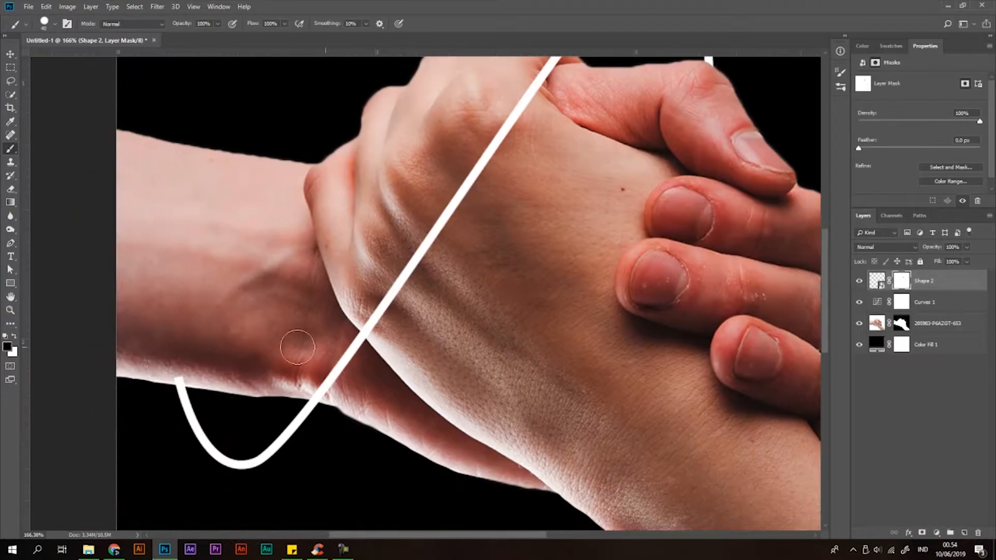
click(181, 370)
mouse_move(653, 409)
mouse_down()
mouse_move(273, 206)
mouse_move(151, 77)
mouse_up()
right_click(150, 74)
click(314, 364)
click(320, 370)
click(321, 369)
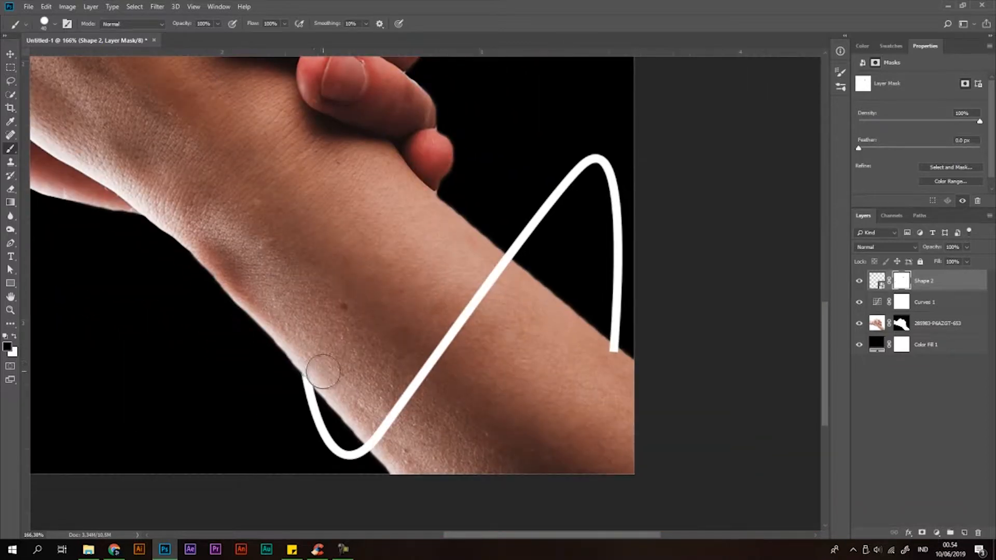
click(604, 360)
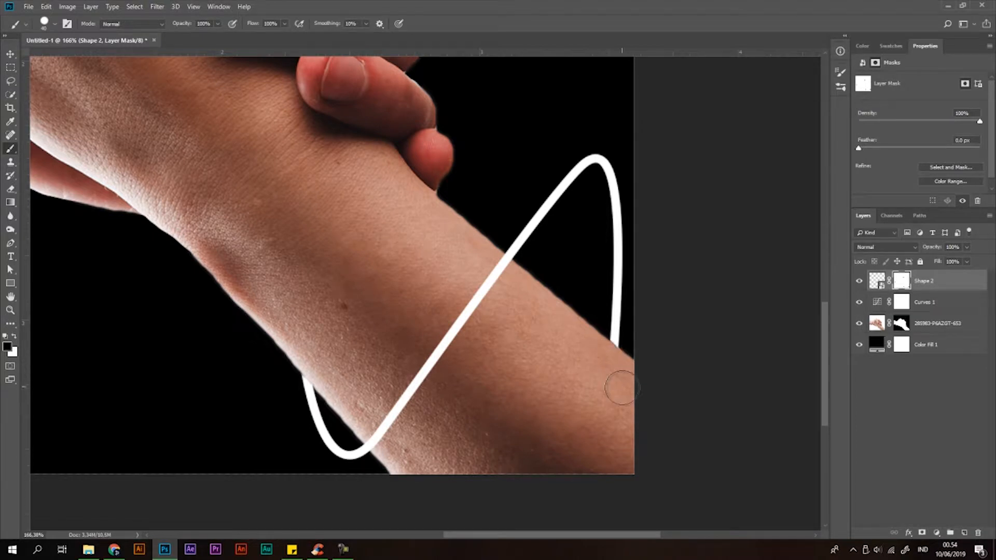
Open the blending options of the curves' smart object and enable an Outer Glow.
scroll(520, 368, down, 5)
scroll(529, 361, up, 2)
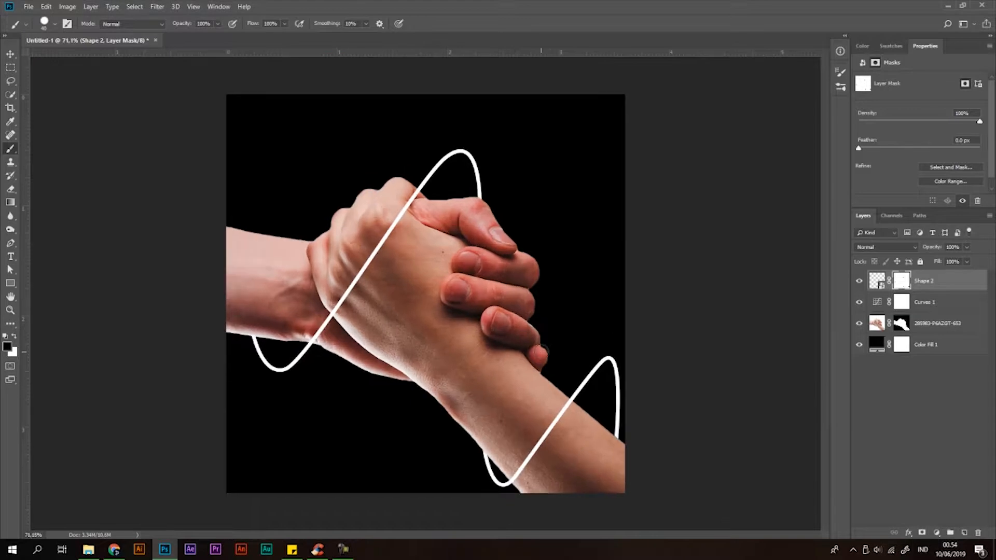
click(859, 281)
click(860, 282)
right_click(936, 285)
click(861, 122)
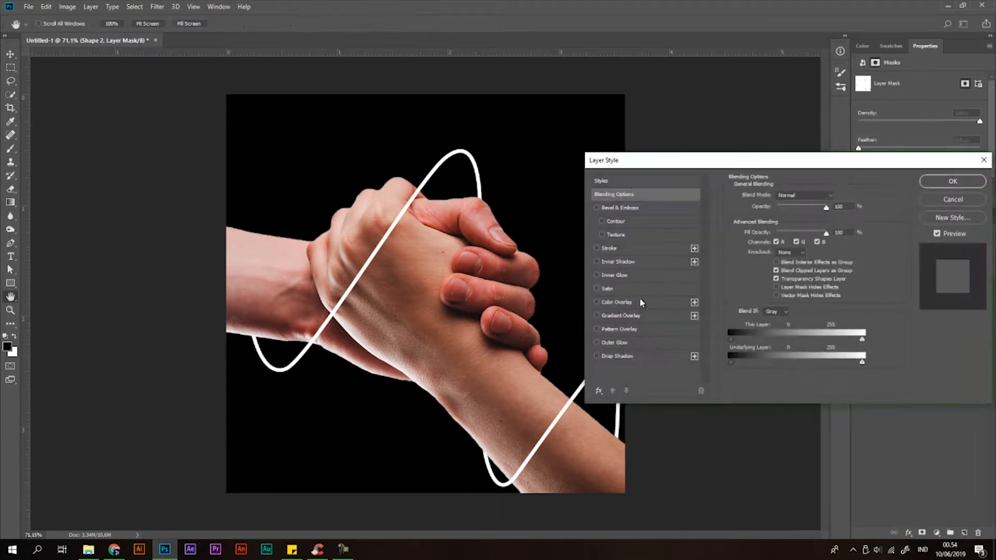
click(597, 343)
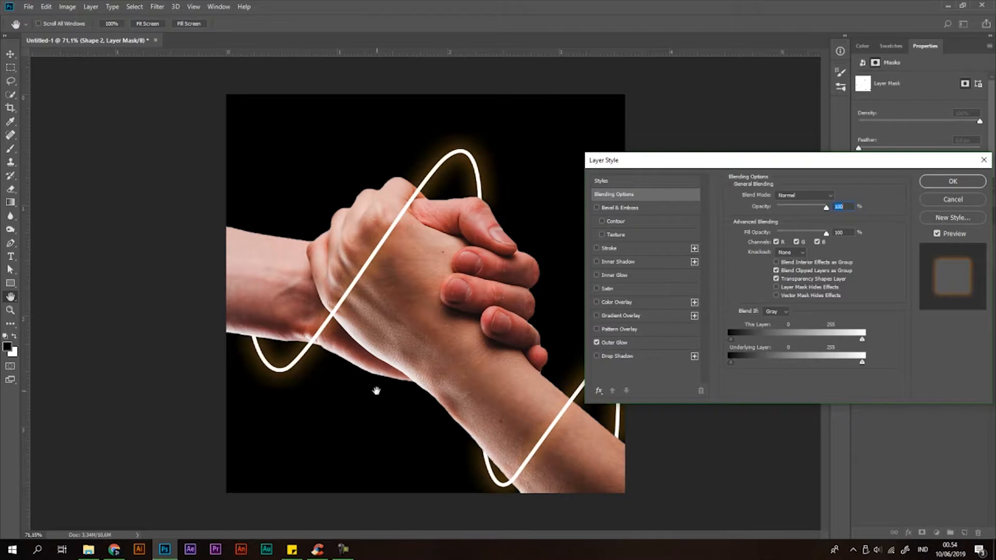
Try the Multiply blend mode on the curves layer, then restore Normal at 100% opacity.
click(809, 195)
click(789, 234)
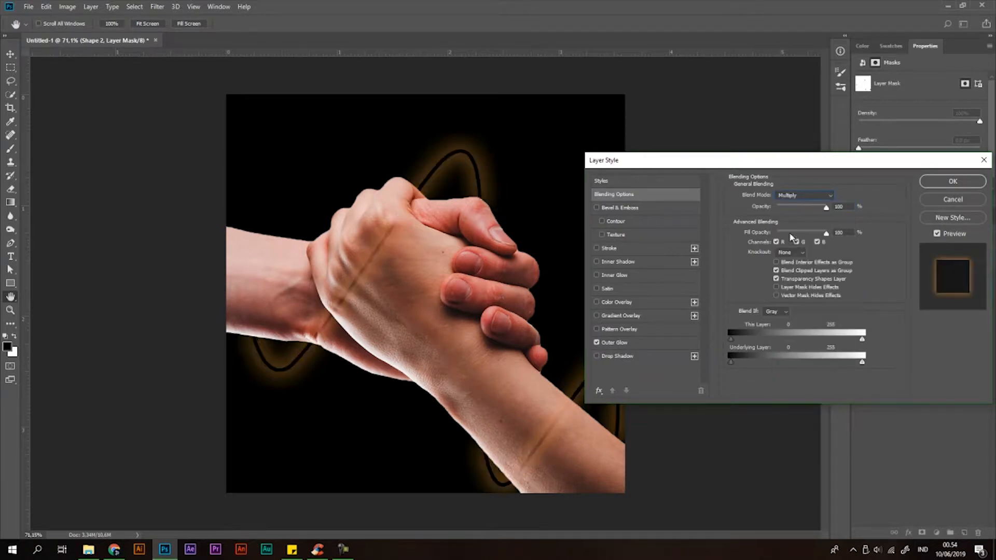
click(792, 199)
click(795, 205)
drag(823, 208, 828, 209)
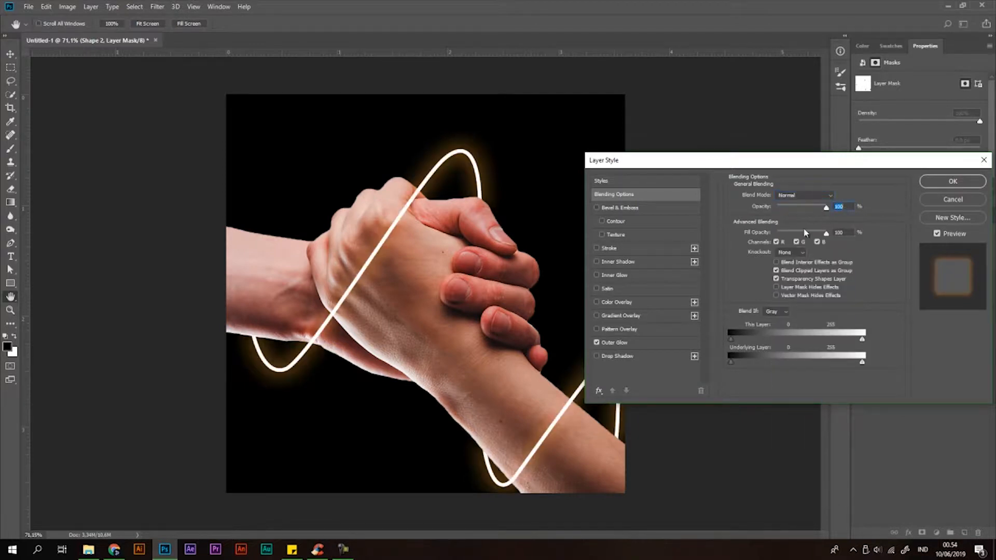
Set the Outer Glow's opacity to 61% and spread to 23%, and enlarge its size for a wide, soft glow.
click(665, 342)
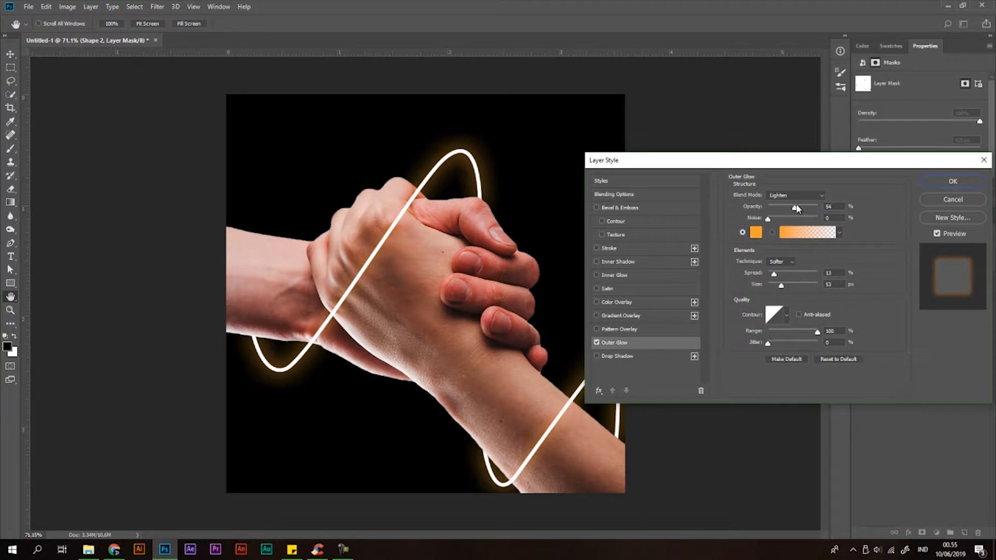
mouse_move(797, 209)
mouse_down()
mouse_move(784, 210)
mouse_move(798, 210)
mouse_up()
mouse_move(775, 275)
mouse_down()
mouse_move(800, 277)
mouse_move(774, 290)
mouse_up()
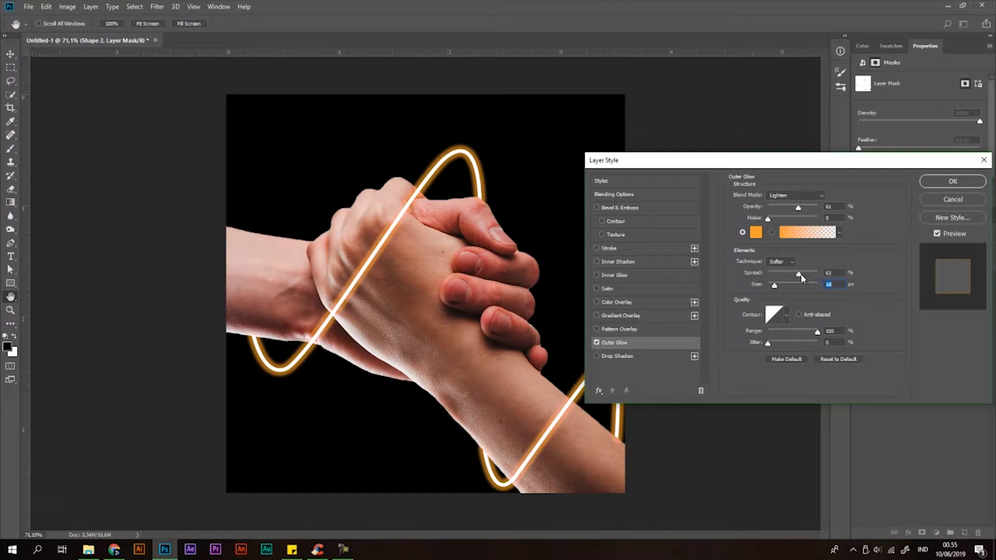
mouse_move(801, 279)
mouse_down()
mouse_move(780, 279)
mouse_move(830, 279)
mouse_move(777, 285)
mouse_move(785, 273)
mouse_up()
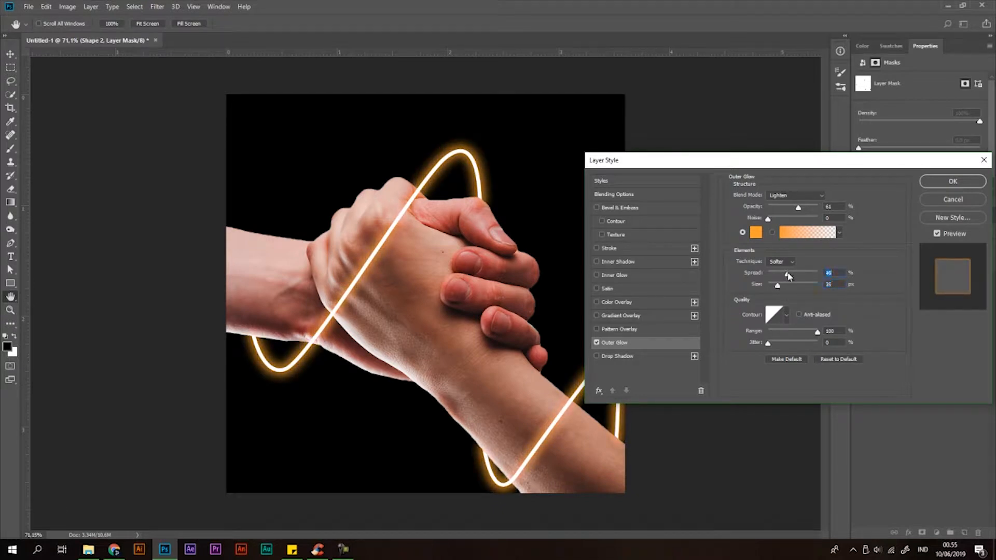
mouse_move(790, 278)
mouse_down()
mouse_move(778, 289)
mouse_move(788, 291)
mouse_move(776, 289)
mouse_move(778, 274)
mouse_move(789, 289)
mouse_move(782, 274)
mouse_up()
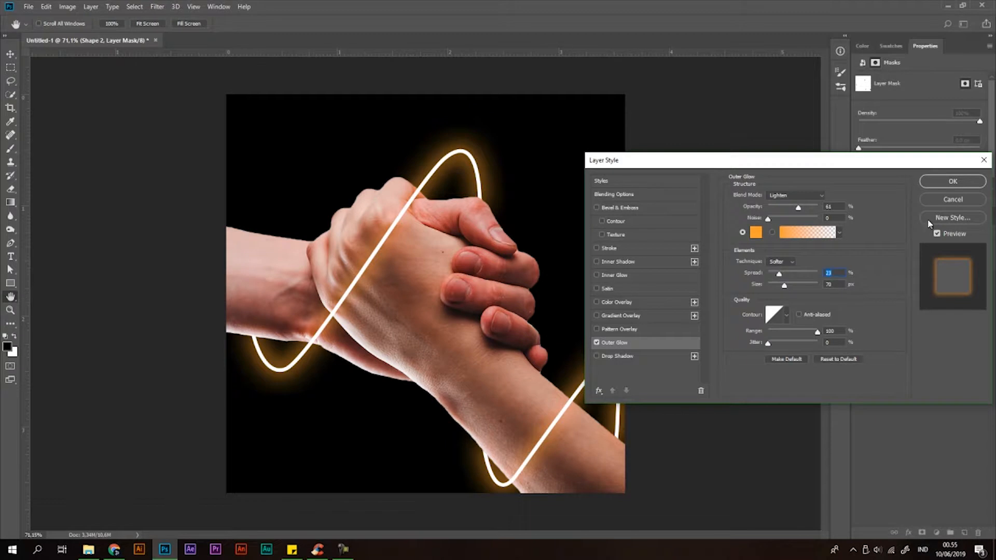
Set the Outer Glow's range to 72% and size to 54 px, reduce its spread slightly, and apply the layer style.
drag(801, 331, 798, 334)
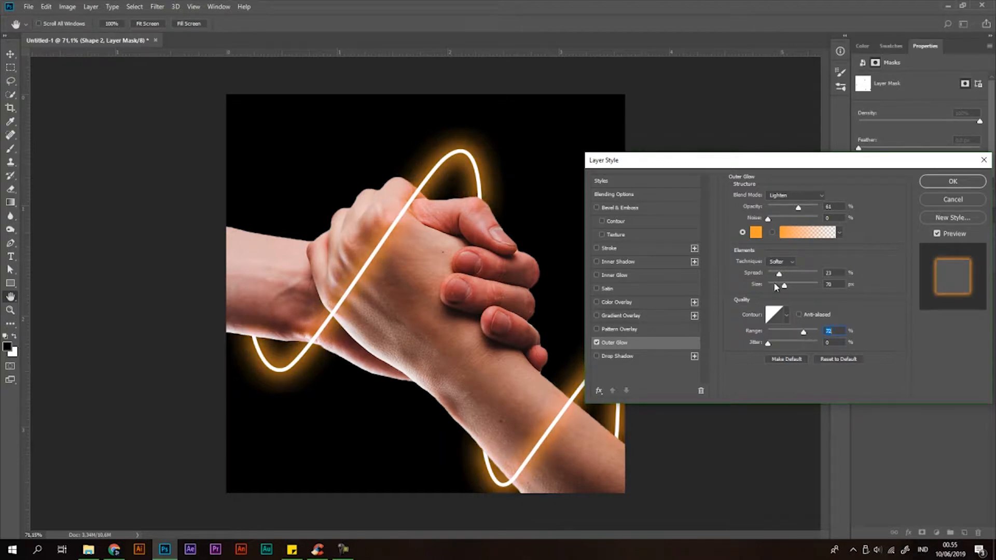
drag(784, 288, 781, 285)
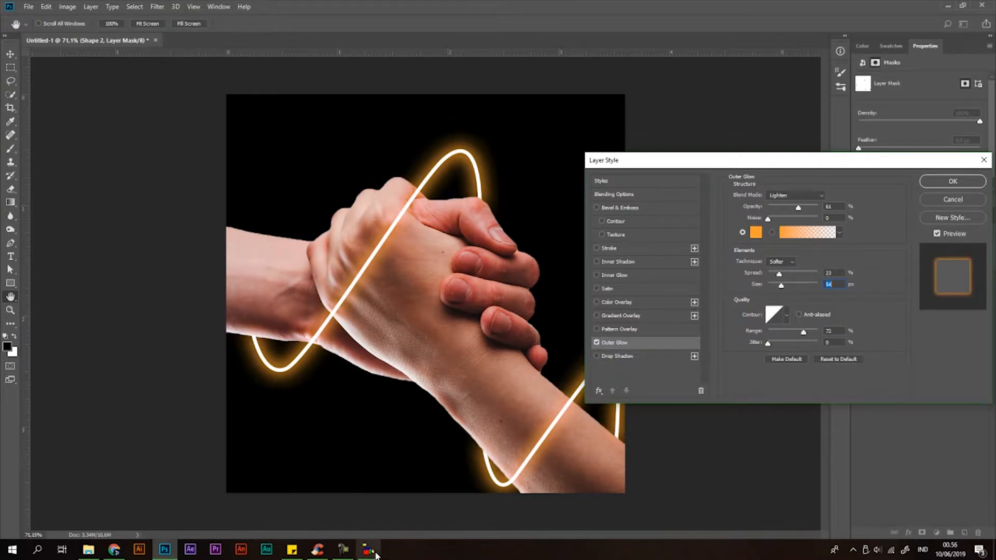
click(573, 312)
mouse_move(785, 275)
mouse_down()
mouse_move(775, 276)
mouse_move(793, 275)
mouse_move(770, 275)
mouse_move(793, 286)
mouse_move(776, 275)
mouse_move(777, 287)
mouse_move(777, 275)
mouse_up()
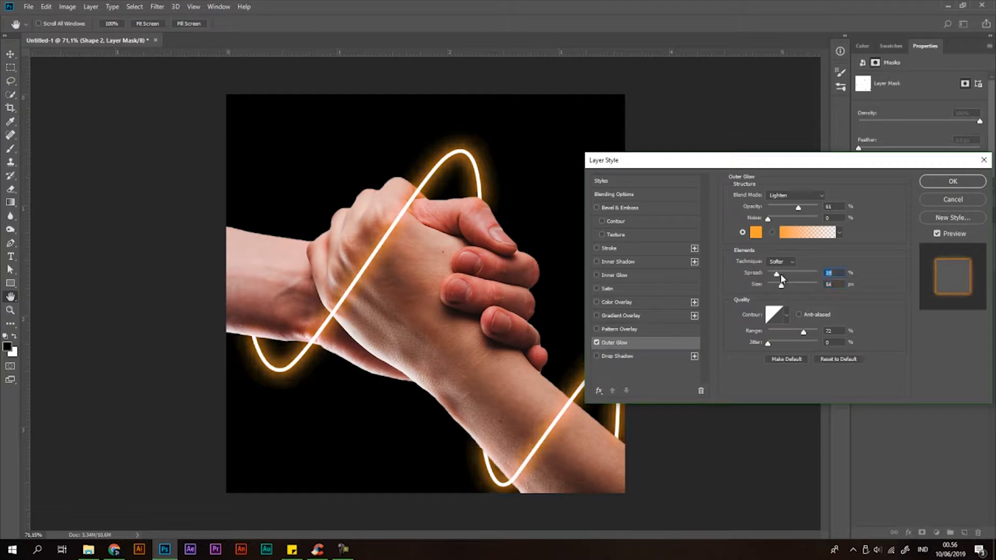
click(948, 179)
key(b)
scroll(437, 274, down, 3)
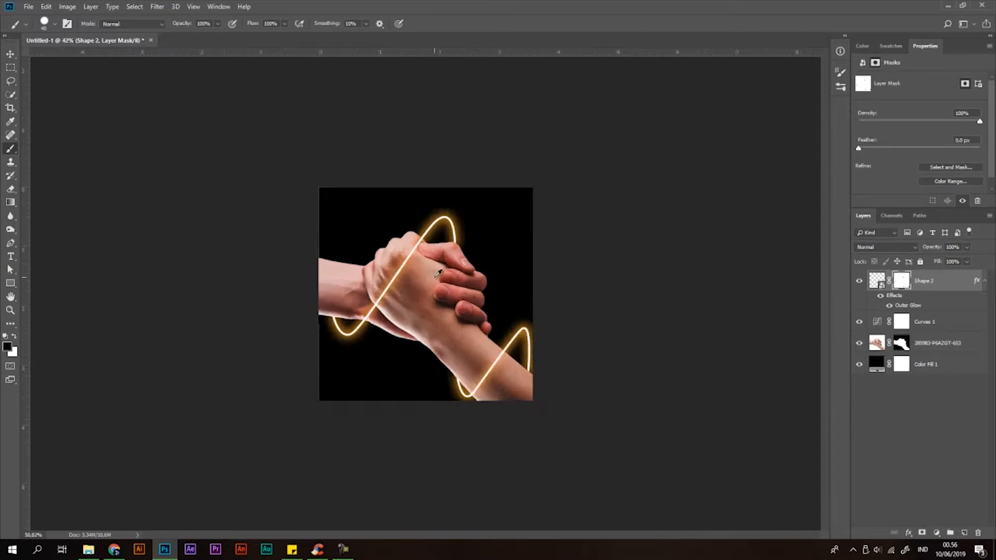
Switch to File Explorer and open the 20 Electricity PNG - freeject.net folder.
scroll(437, 273, up, 3)
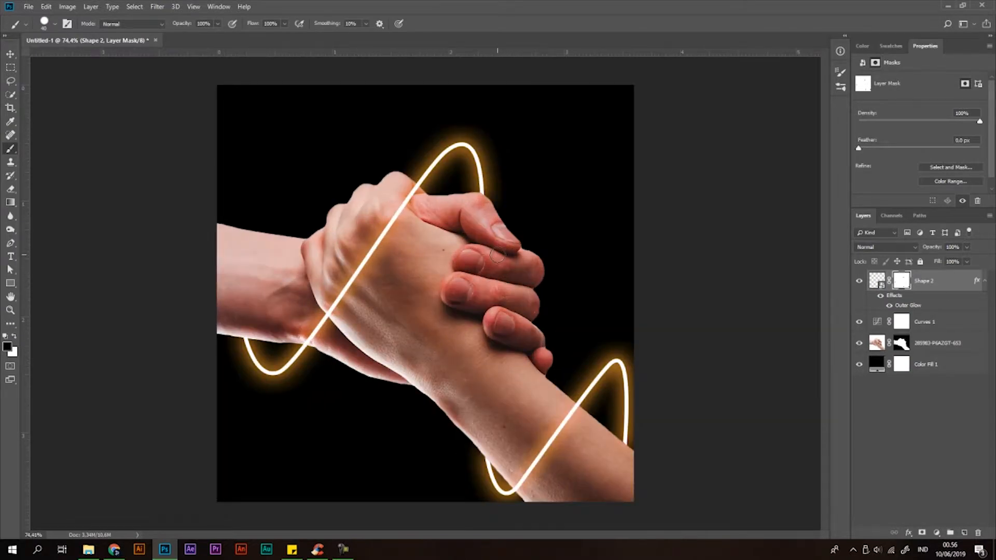
click(89, 550)
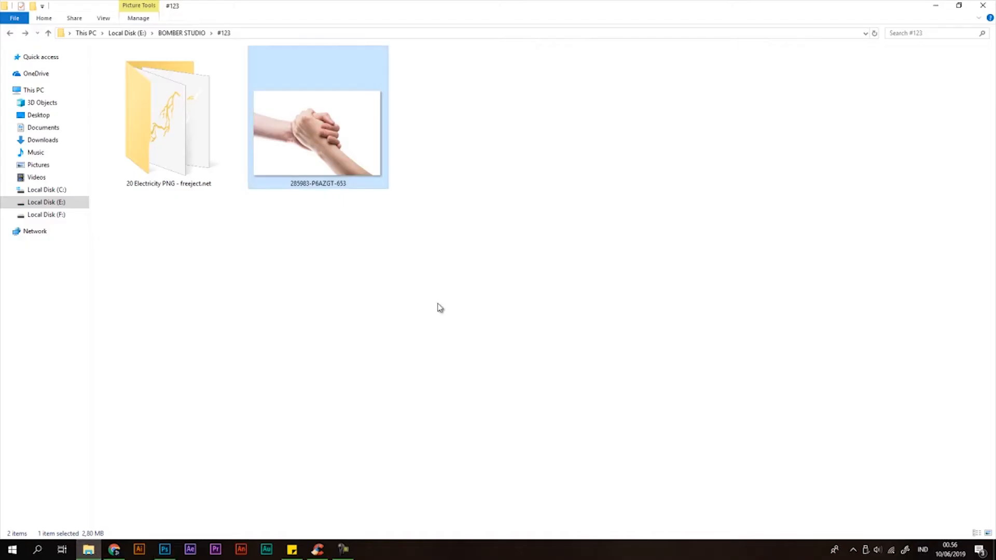
double_click(163, 123)
right_click(163, 123)
click(755, 318)
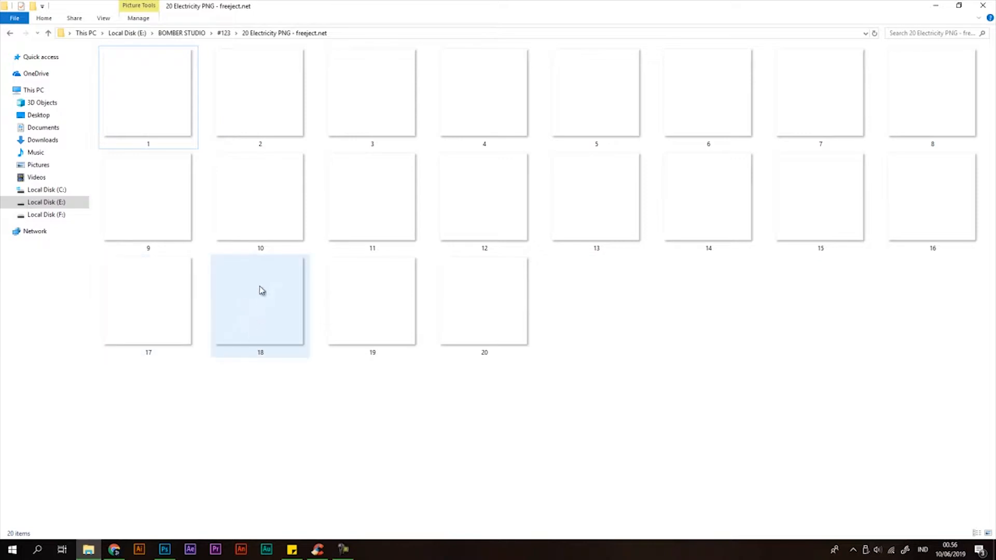
Place electricity image 18 from the folder into the clasped hands document.
right_click(253, 318)
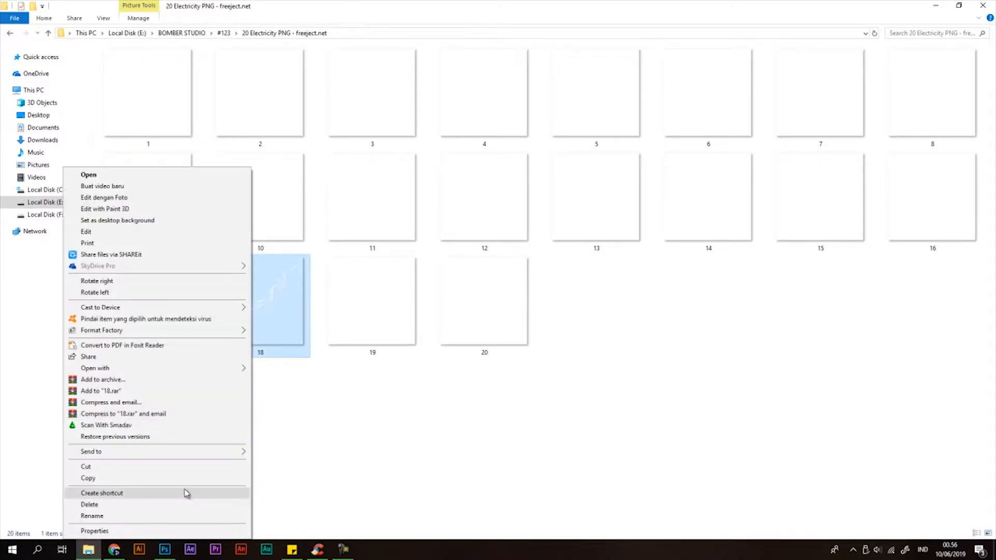
click(415, 449)
right_click(437, 429)
drag(243, 309, 413, 322)
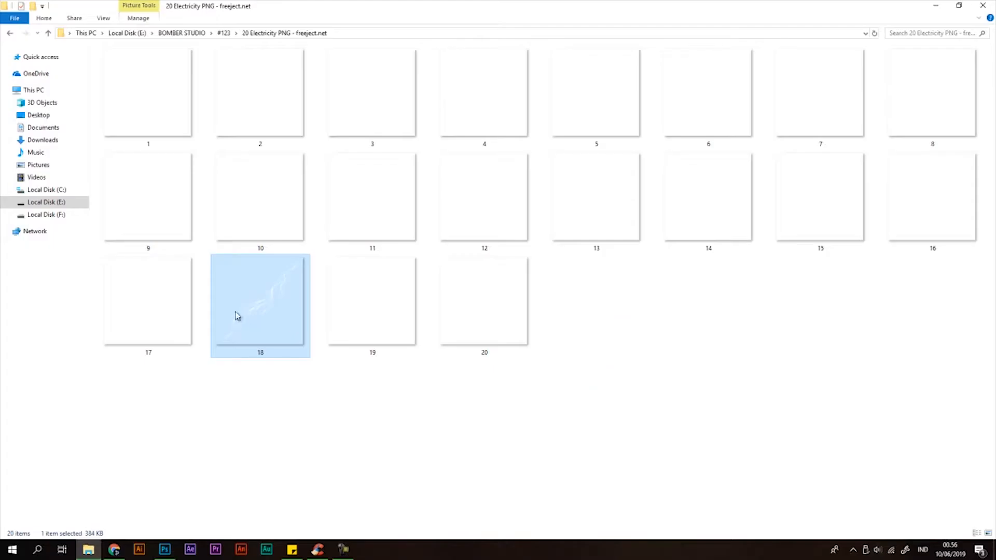
drag(235, 316, 358, 318)
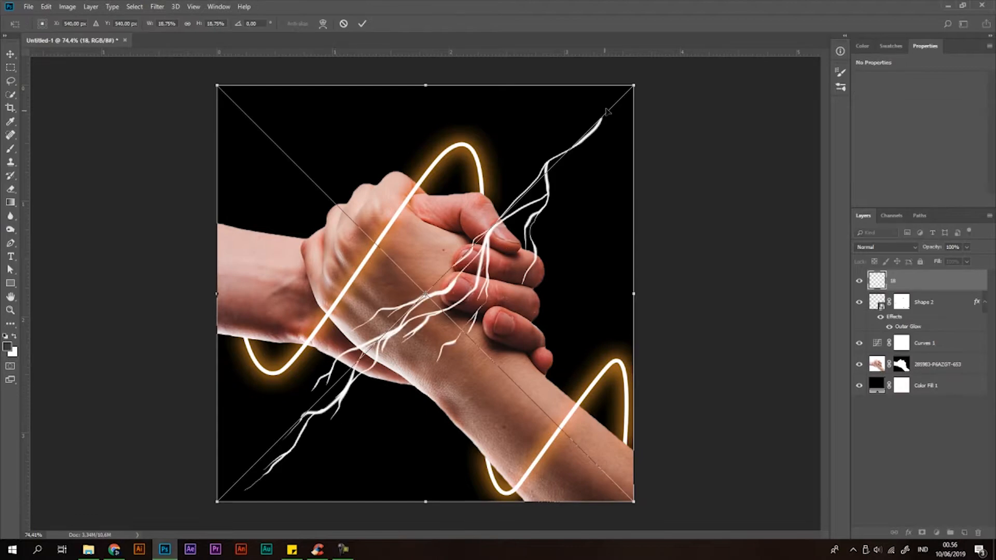
Shrink and rotate the electricity 18 bolt, commit it, and move it onto the glowing curve across the clasped hands.
mouse_move(639, 80)
mouse_down()
mouse_move(512, 206)
mouse_move(524, 160)
mouse_up()
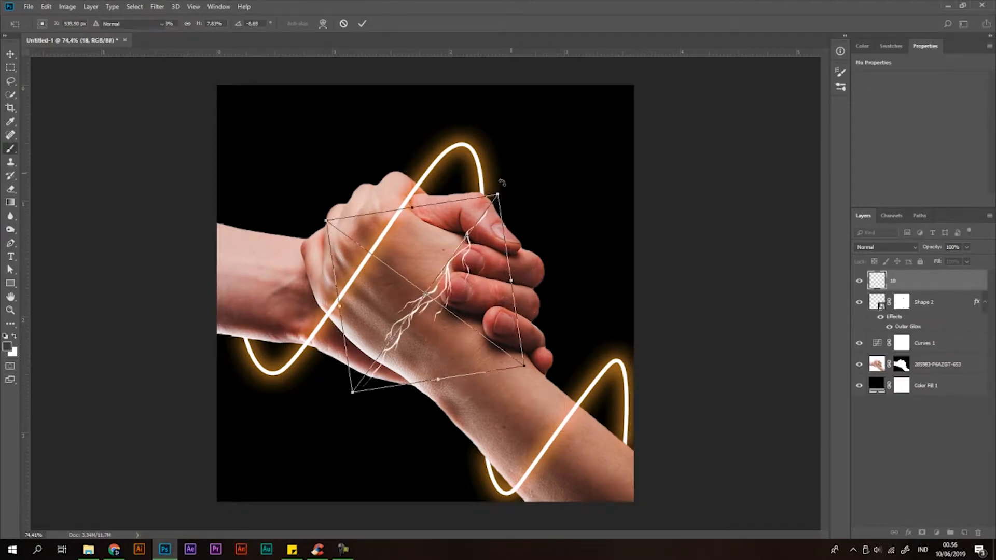
key(Return)
key(b)
key(v)
mouse_move(451, 277)
mouse_down()
mouse_move(394, 223)
mouse_move(358, 212)
mouse_move(371, 244)
mouse_move(382, 235)
mouse_up()
scroll(426, 235, down, 5)
scroll(425, 236, up, 3)
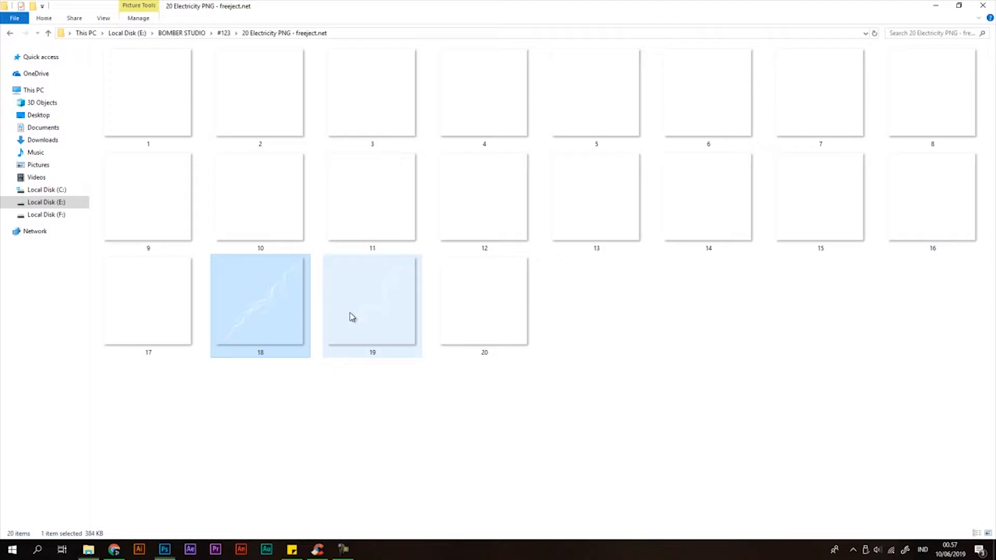
Place electricity image 19 from the folder into the document.
click(358, 315)
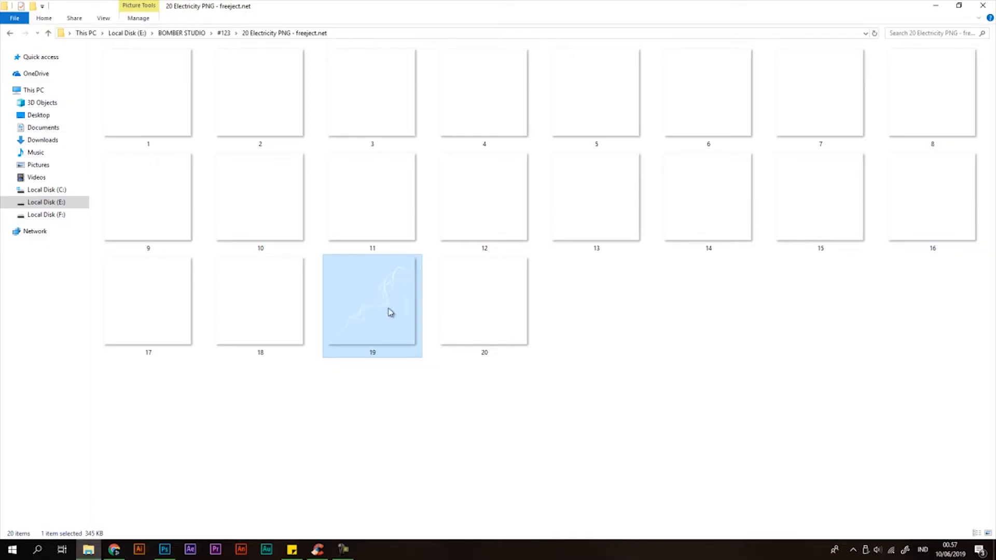
drag(389, 314, 504, 298)
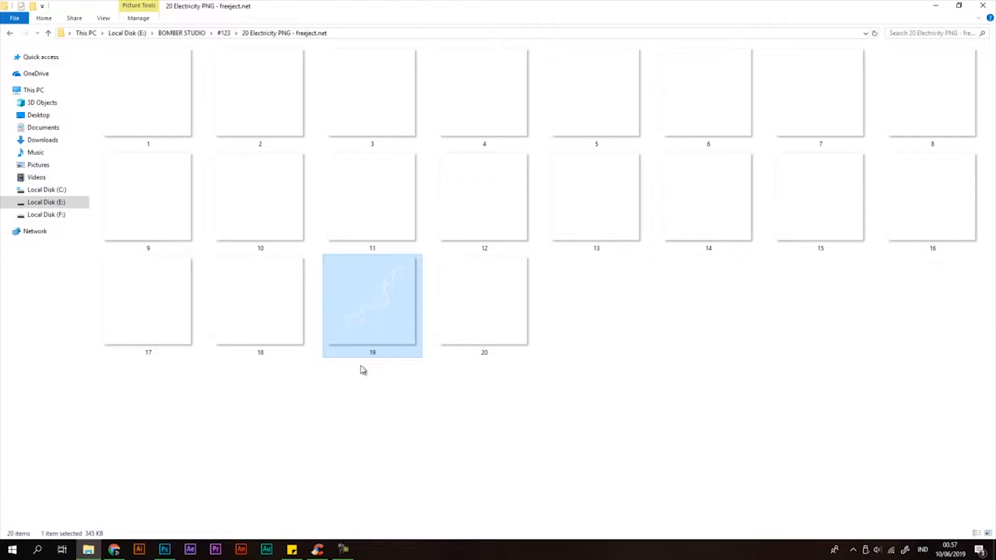
drag(362, 369, 323, 416)
Scale down, rotate and position the electricity 19 bolt along the glowing curve crossing the lower forearm, and commit it.
drag(615, 102, 545, 248)
drag(463, 271, 559, 421)
drag(622, 399, 590, 338)
drag(561, 414, 586, 394)
drag(610, 336, 646, 315)
drag(565, 440, 562, 403)
key(Return)
scroll(396, 289, down, 5)
scroll(415, 245, up, 7)
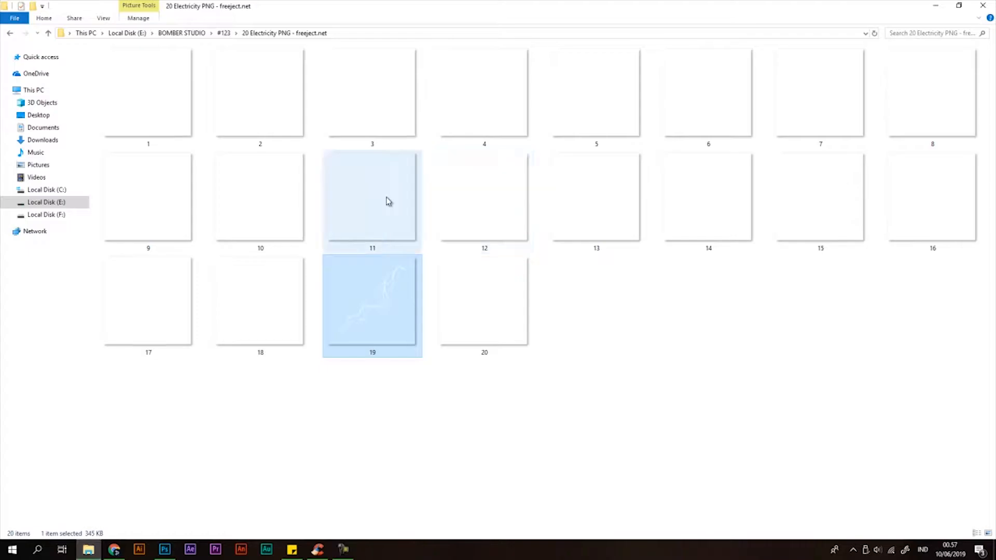
Preview an electricity image from the folder, close the viewer, and clear the file selection.
double_click(489, 215)
right_click(384, 206)
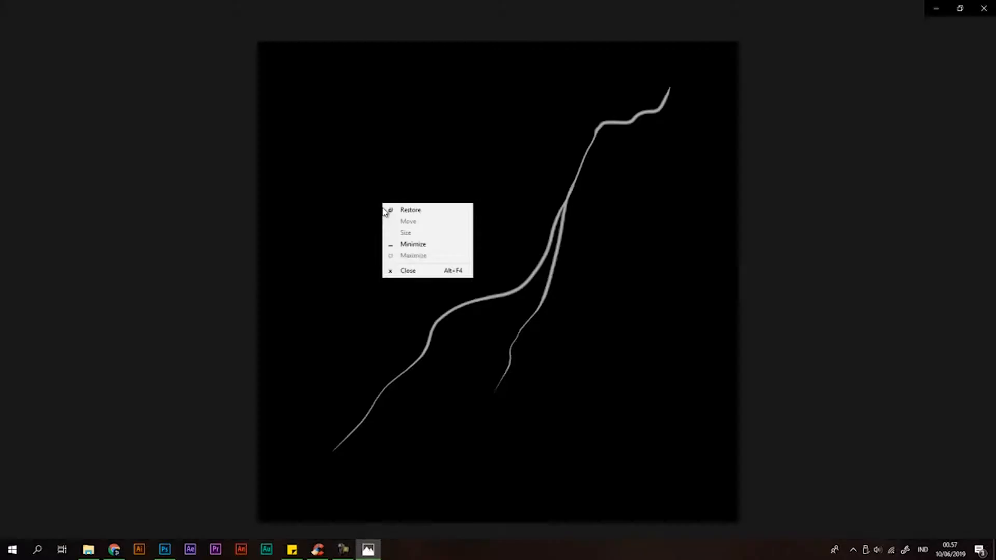
click(399, 270)
right_click(342, 220)
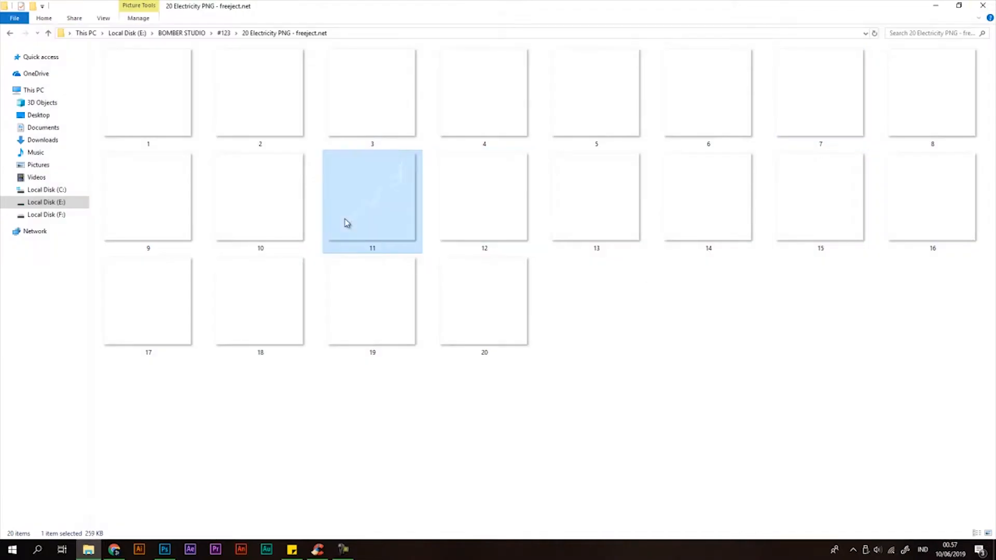
click(629, 347)
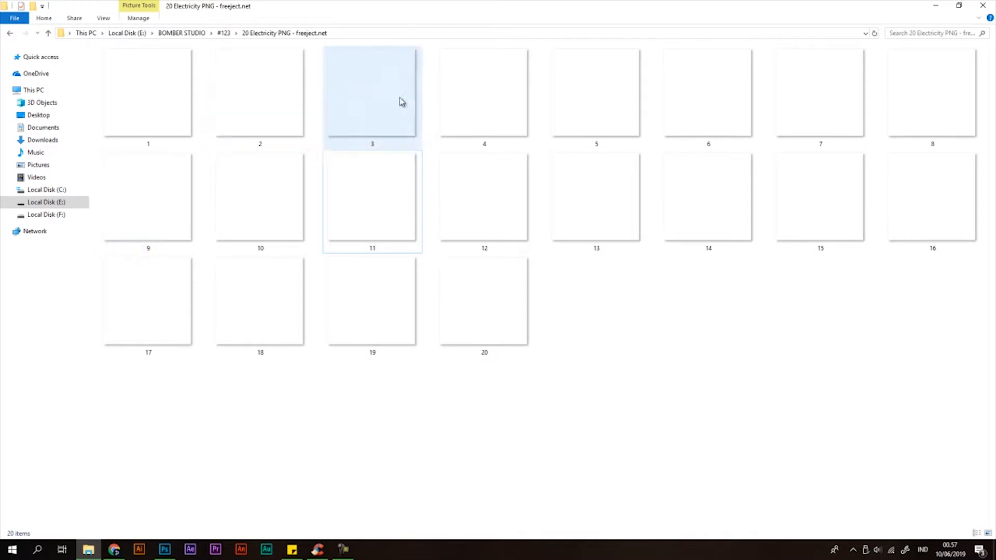
Place electricity image 3 from the folder into the document.
drag(384, 121, 166, 555)
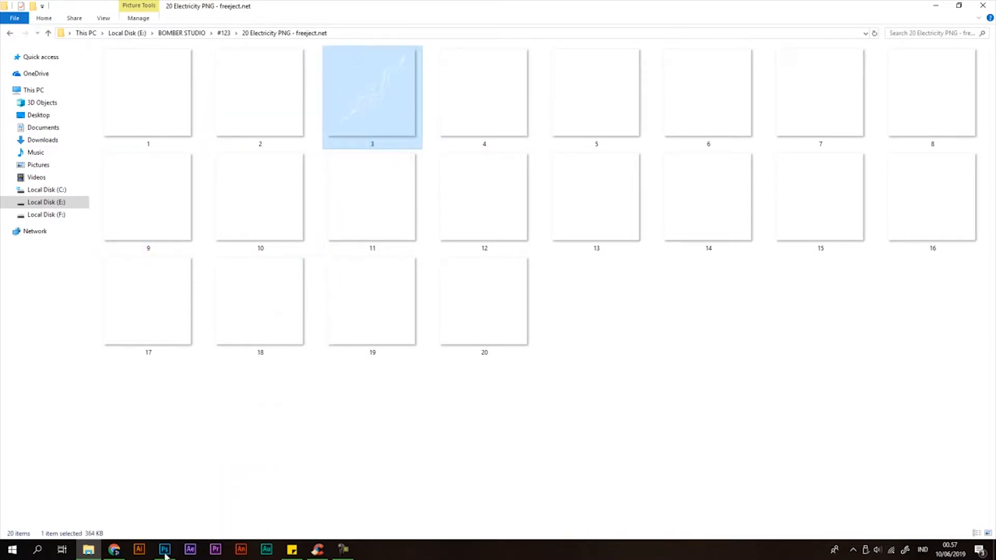
drag(363, 120, 387, 337)
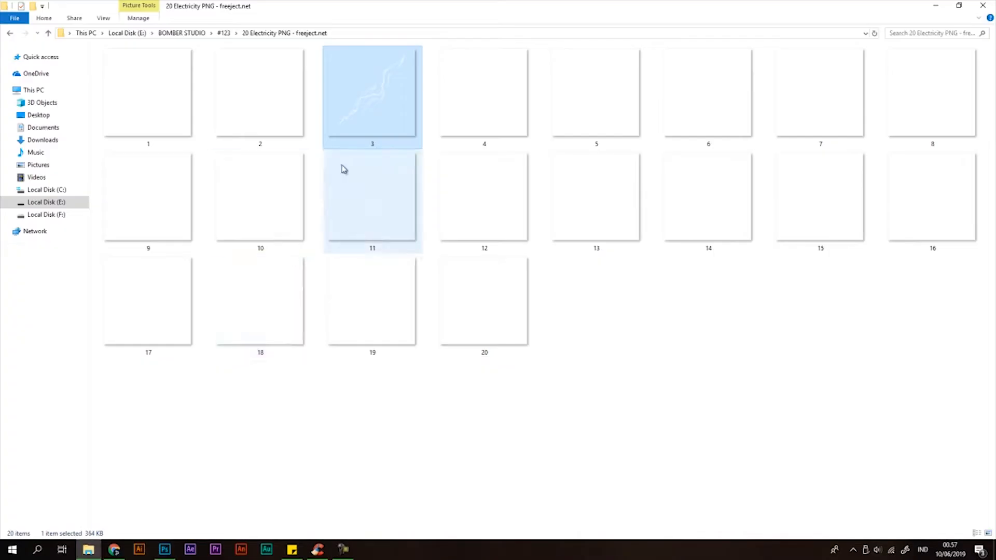
right_click(195, 507)
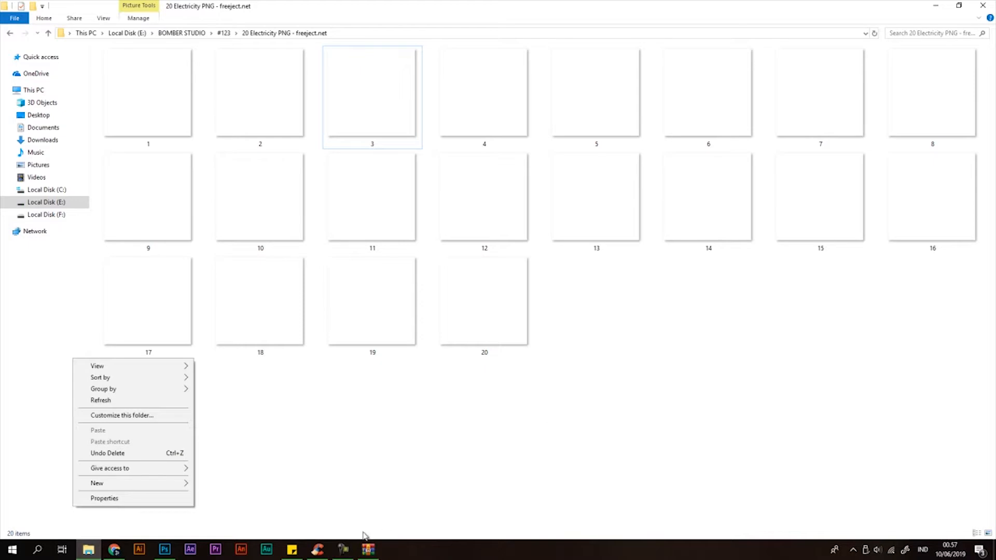
click(488, 430)
drag(396, 109, 410, 324)
Scale down and rotate the electricity 3 bolt and position it over the curve's upper loop above the hands.
drag(589, 205, 473, 312)
drag(692, 506, 552, 363)
drag(560, 193, 311, 298)
drag(503, 258, 515, 126)
drag(594, 101, 591, 93)
mouse_move(493, 156)
mouse_down()
mouse_move(497, 138)
mouse_move(483, 157)
mouse_up()
drag(602, 99, 545, 57)
mouse_move(510, 138)
mouse_down()
mouse_move(484, 152)
mouse_move(495, 144)
mouse_up()
Warp the electricity 3 bolt so its upper part bends toward the glowing curve, and commit the placement.
drag(541, 228, 318, 27)
click(323, 23)
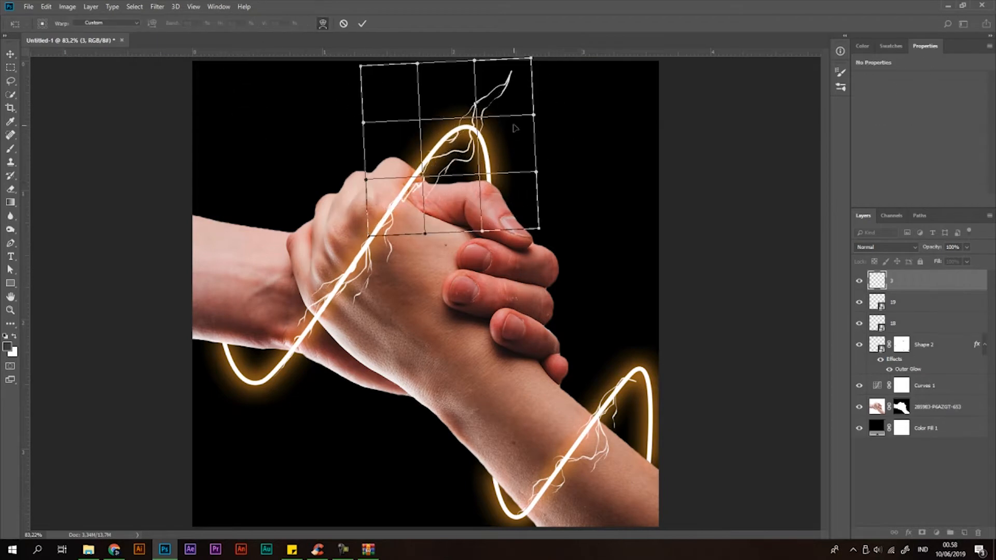
drag(504, 113, 478, 141)
right_click(492, 144)
click(548, 9)
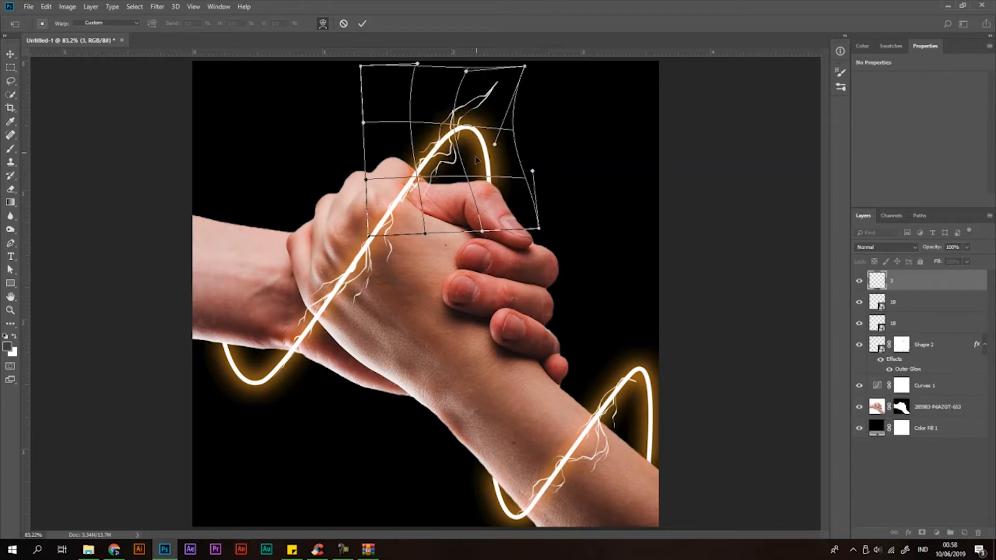
key(Return)
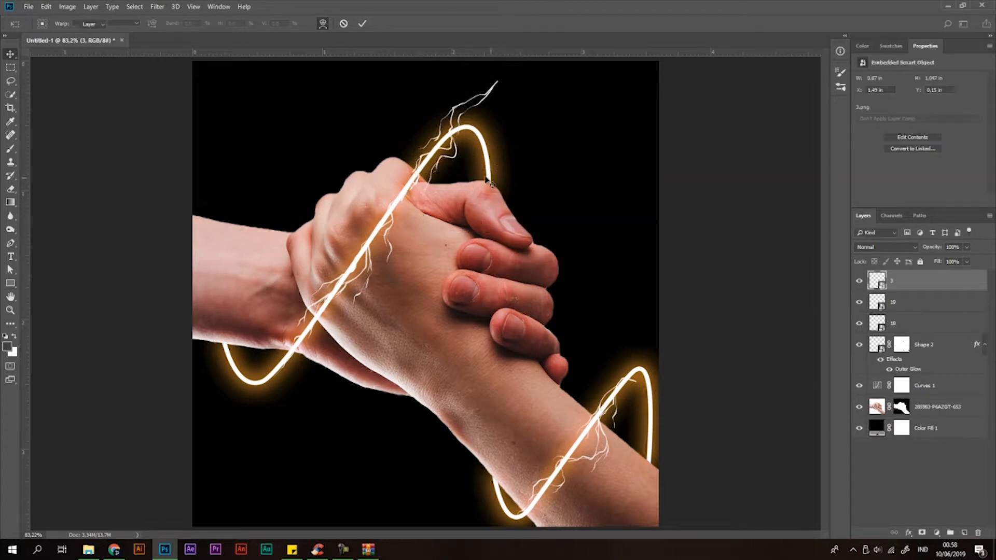
Rotate the warped electricity 3 bolt slightly and nudge it into line with the upper loop.
mouse_move(469, 151)
mouse_down()
mouse_move(463, 158)
mouse_move(473, 144)
mouse_up()
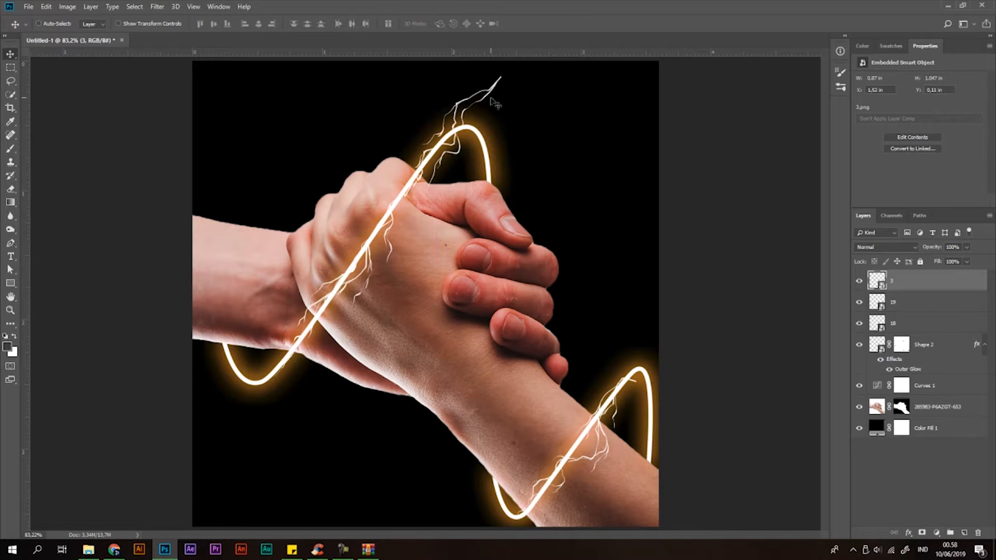
key(ctrl+t)
drag(582, 69, 588, 80)
key(Return)
drag(480, 122, 480, 131)
Rasterize the electricity 3 layer and erase the part of the bolt sticking out above the upper loop.
key(e)
click(483, 117)
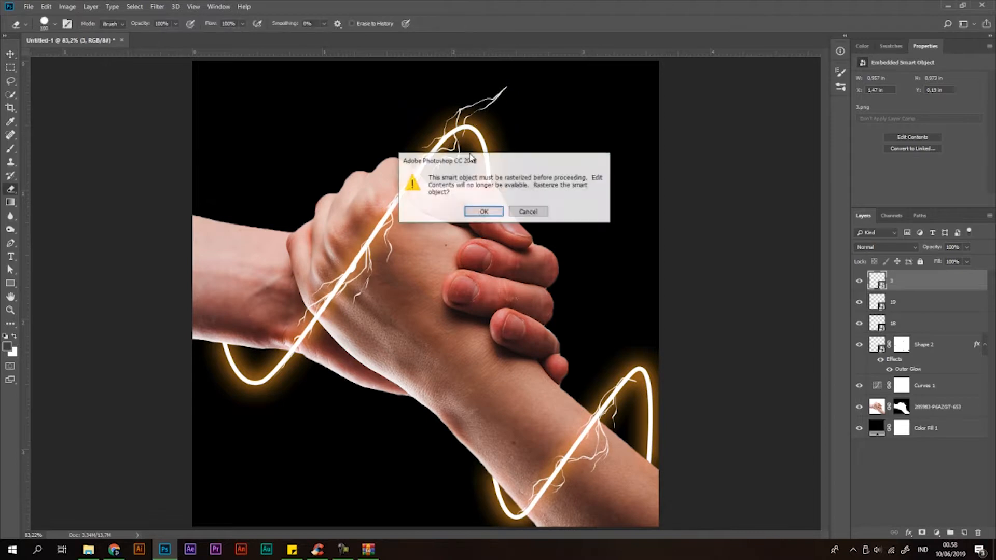
click(484, 212)
mouse_move(500, 86)
mouse_down()
mouse_move(432, 109)
mouse_move(477, 101)
mouse_move(478, 120)
mouse_move(459, 110)
mouse_move(413, 123)
mouse_up()
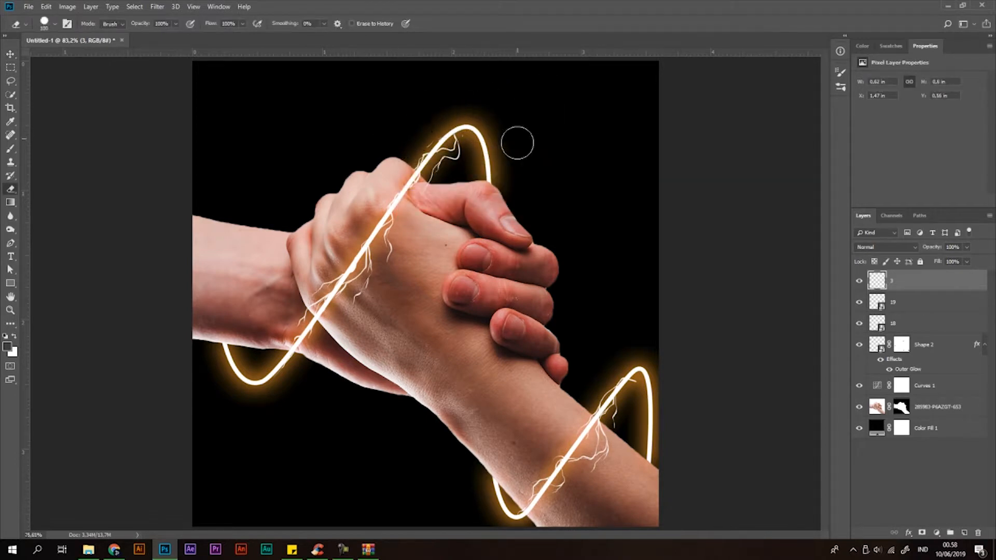
scroll(498, 208, down, 3)
scroll(497, 208, up, 3)
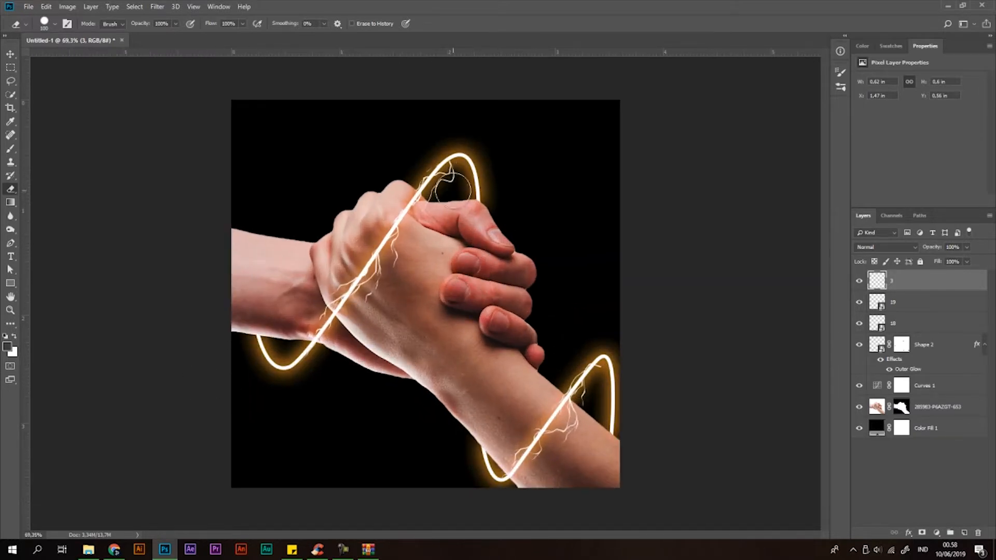
Duplicate the electricity 3 layer, then move and rotate the copy onto the loop below the left wrist.
key(v)
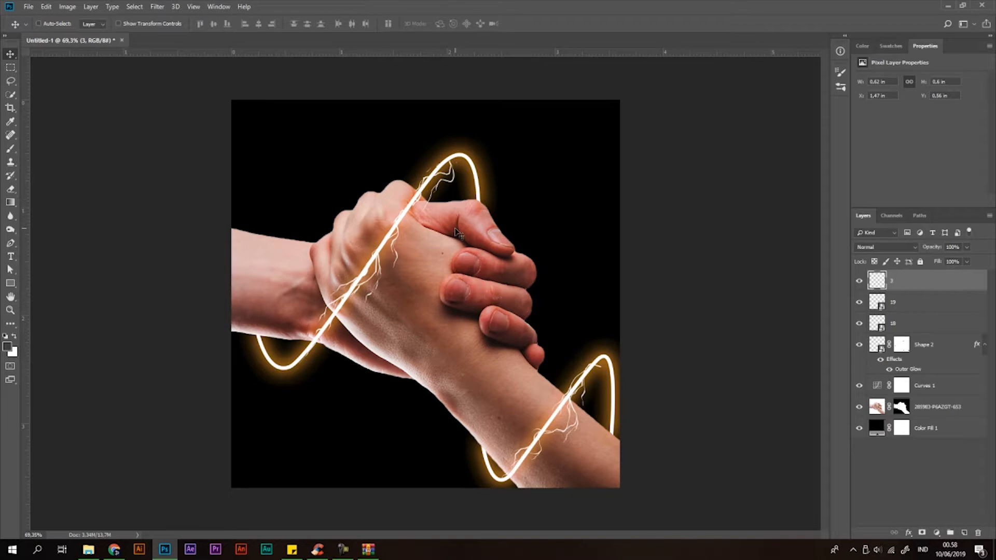
key(ctrl+j)
drag(449, 167, 374, 406)
key(ctrl+t)
drag(299, 407, 357, 285)
key(Return)
drag(317, 345, 319, 350)
scroll(390, 353, down, 3)
scroll(390, 353, up, 4)
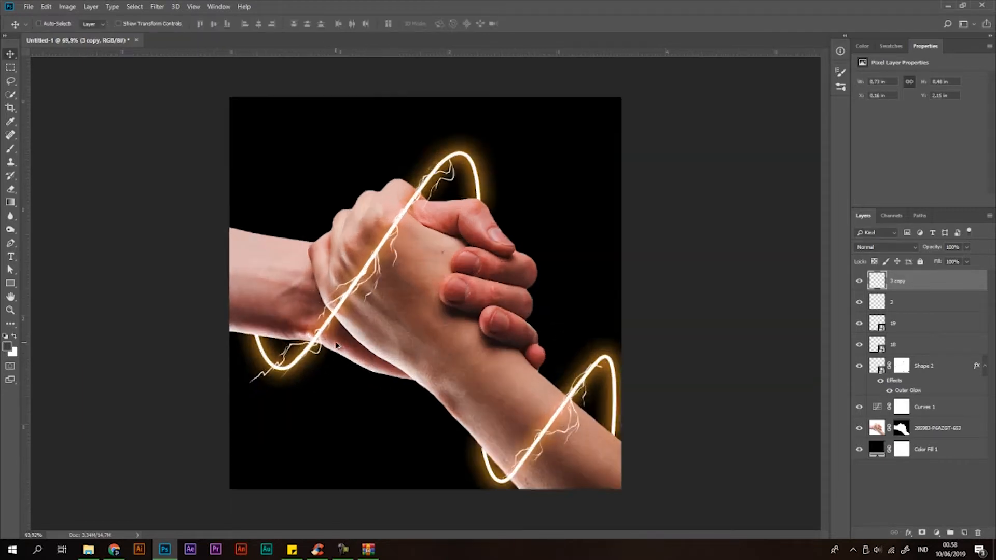
Rotate the copied bolt counterclockwise to follow the left loop's rising curve and move it into place.
key(ctrl+t)
drag(384, 300, 375, 228)
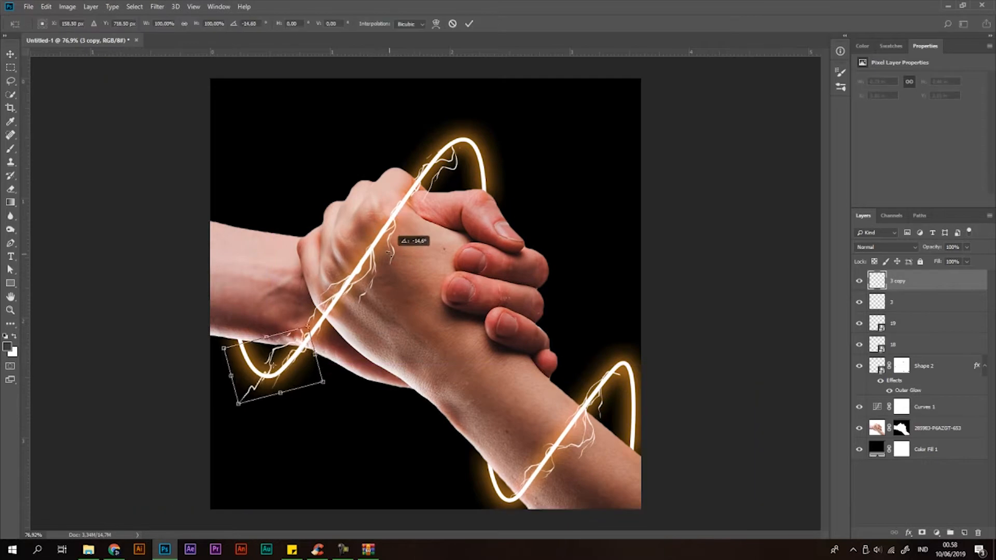
key(Return)
drag(293, 349, 309, 362)
scroll(412, 390, down, 3)
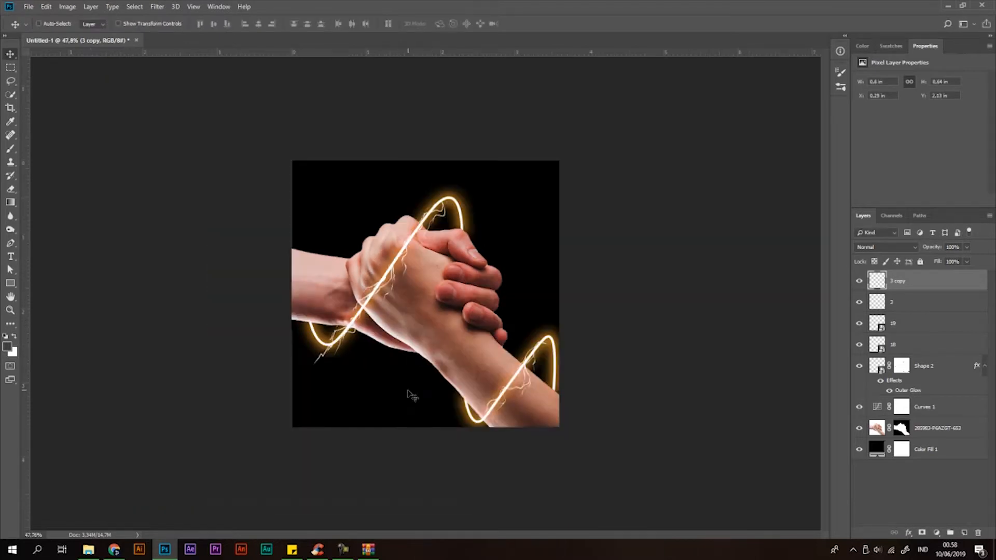
scroll(330, 352, up, 3)
Erase the tip of the copied bolt that extends beyond the left loop.
key(e)
mouse_move(275, 399)
mouse_down()
mouse_move(254, 402)
mouse_move(262, 394)
mouse_up()
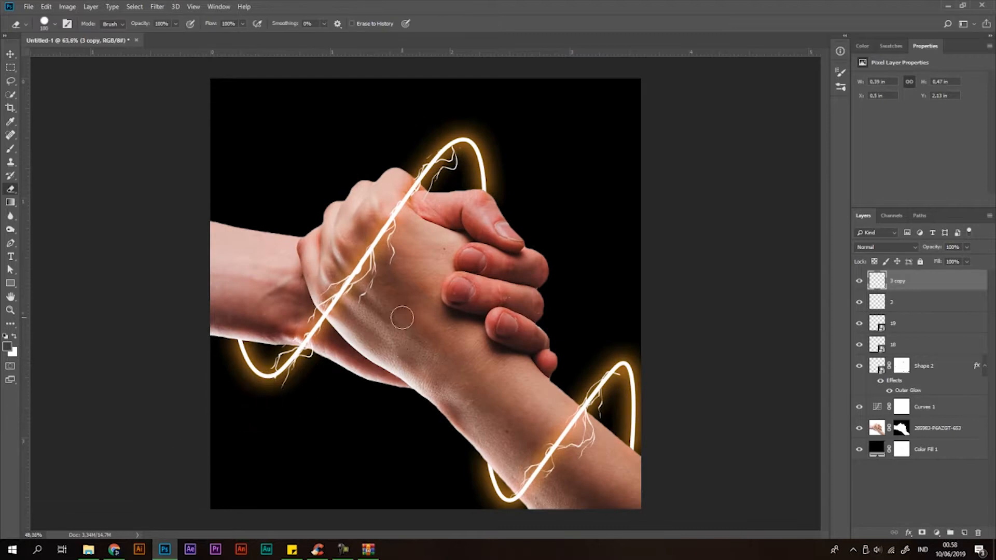
scroll(409, 317, down, 3)
scroll(550, 296, up, 3)
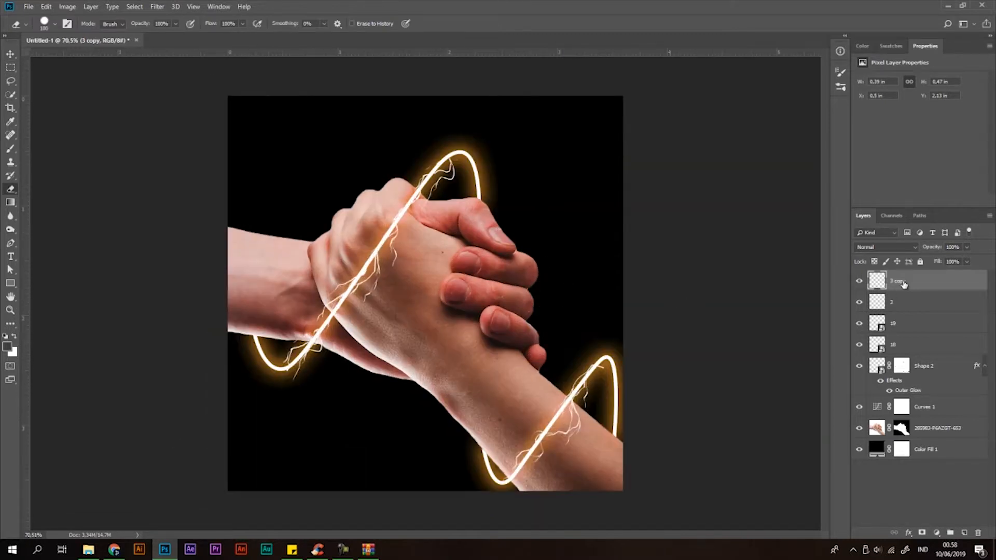
Duplicate the trimmed bolt, rotate the new copy, and fit it inside the loop below the left wrist.
key(ctrl+j)
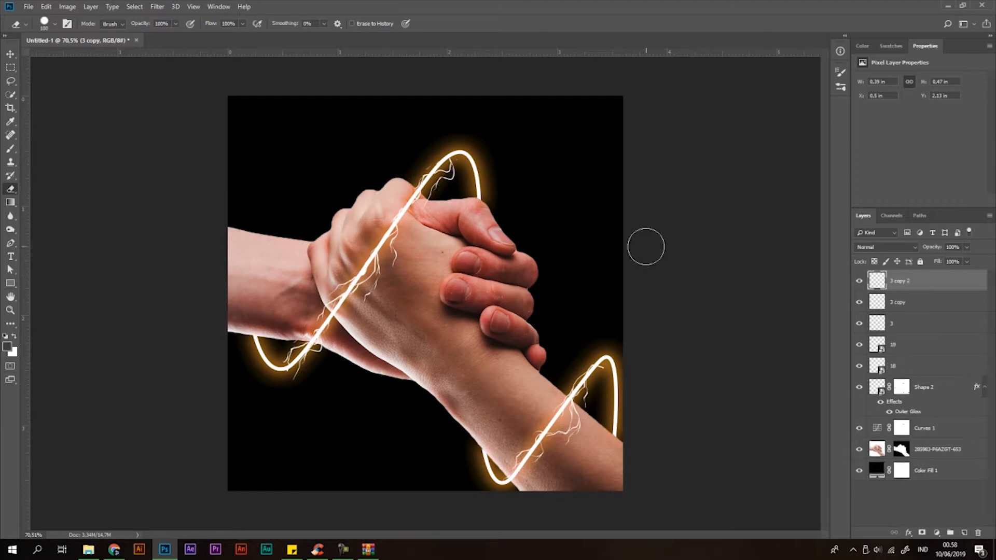
key(v)
drag(493, 161, 456, 180)
key(ctrl+t)
drag(347, 329, 307, 438)
drag(290, 363, 293, 338)
key(Return)
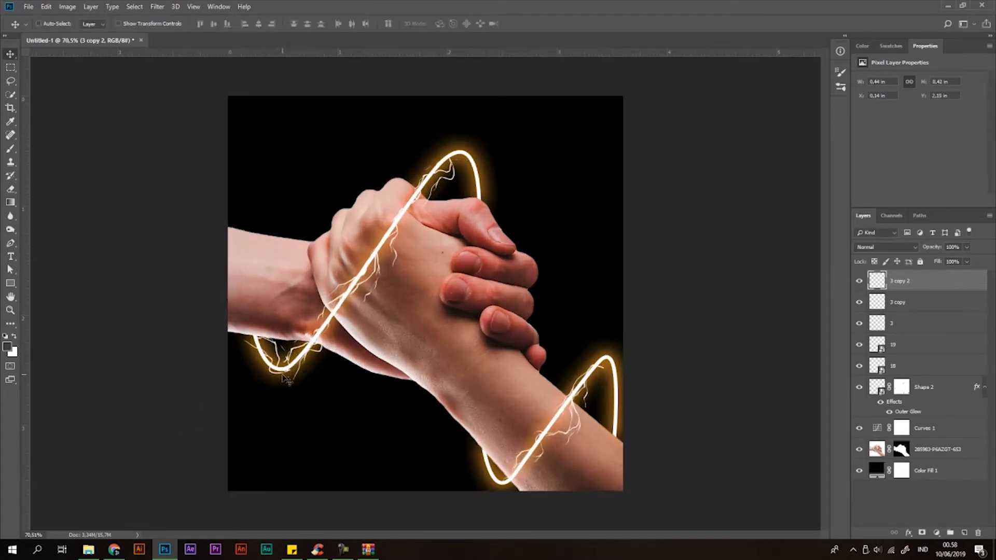
Copy the left loop's second bolt to the upper loop, rotate it, and fit it along the descending right side.
drag(292, 385, 525, 251)
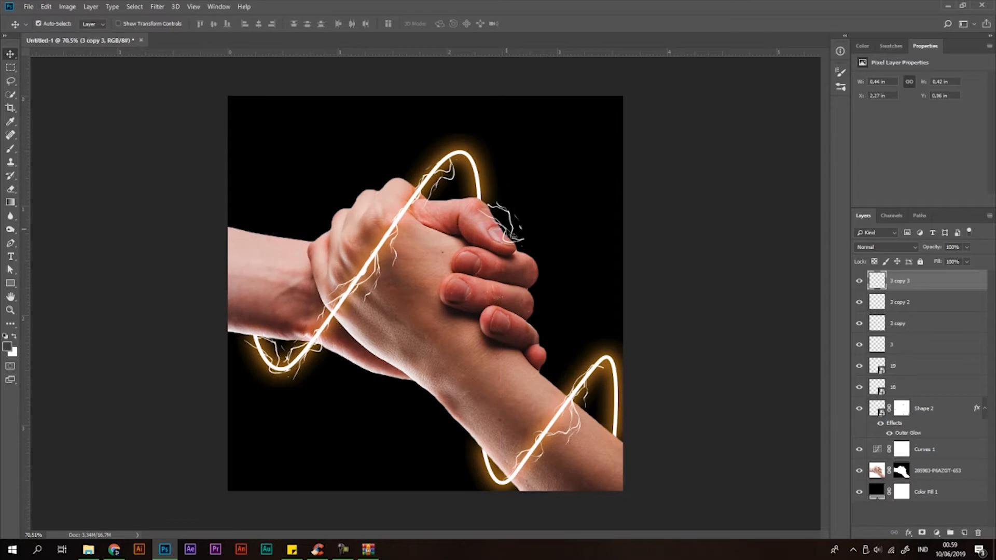
key(ctrl+t)
drag(555, 173, 255, 202)
drag(500, 224, 484, 129)
drag(478, 163, 478, 160)
key(Return)
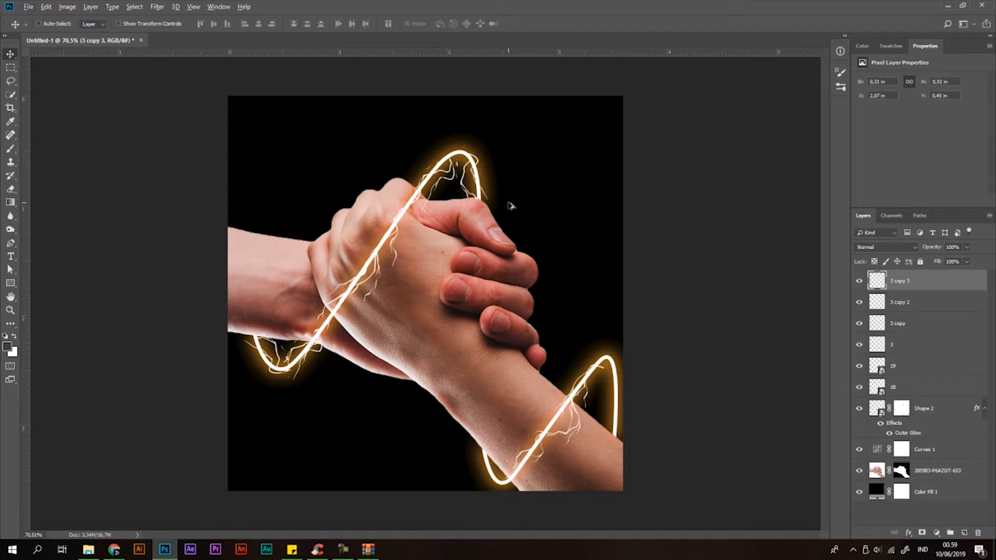
Duplicate the upper loop's bolt, then move and rotate the copy onto the curve's lowest bend beneath the forearm.
key(ctrl+j)
drag(475, 168, 478, 423)
key(ctrl+t)
drag(524, 394, 413, 511)
drag(502, 433, 516, 475)
key(Return)
scroll(553, 414, down, 4)
scroll(553, 382, up, 4)
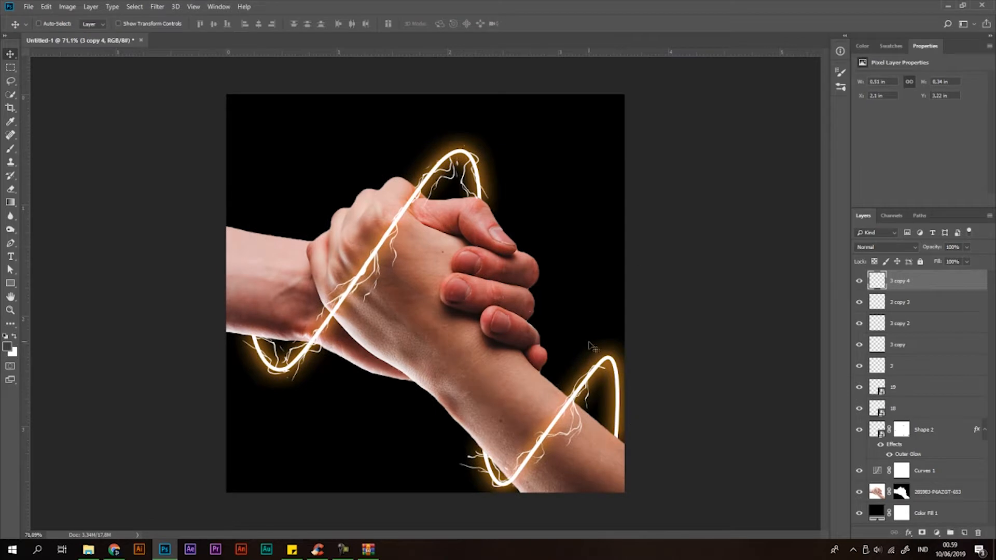
Switch to File Explorer and examine bolt image 12 in the 20 Electricity PNG folder as a candidate for the artwork.
key(alt+Tab)
drag(500, 196, 304, 420)
click(202, 517)
drag(475, 225, 373, 395)
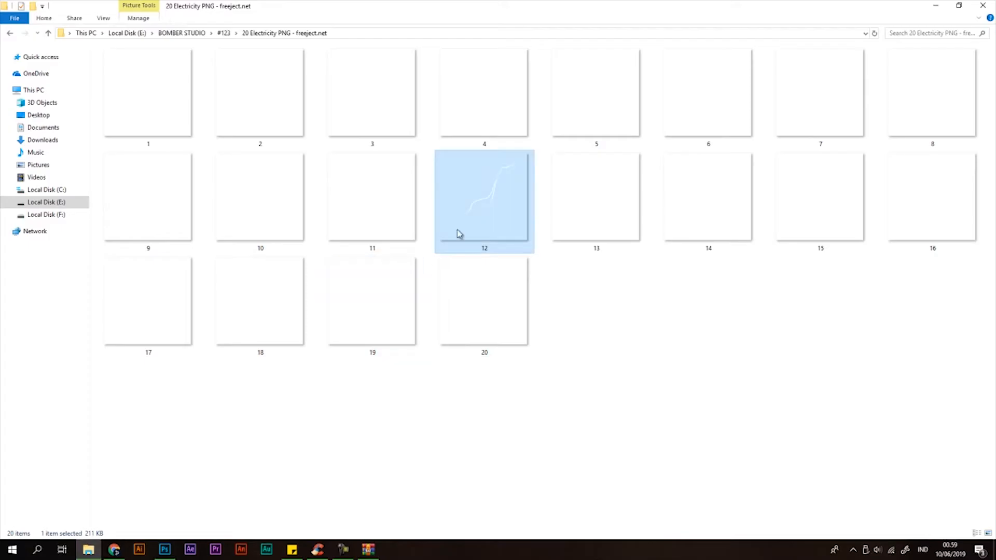
drag(456, 233, 207, 542)
drag(521, 200, 302, 422)
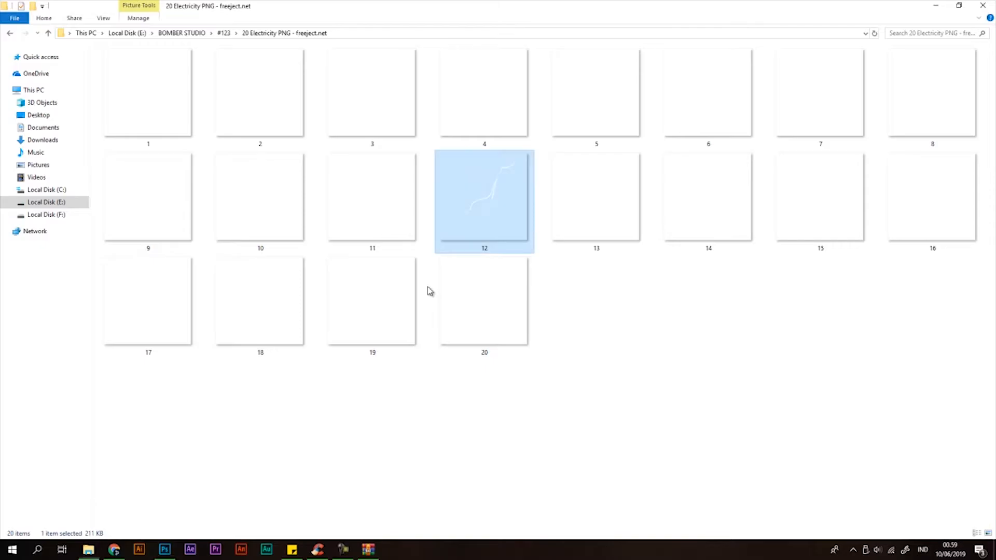
drag(474, 218, 308, 424)
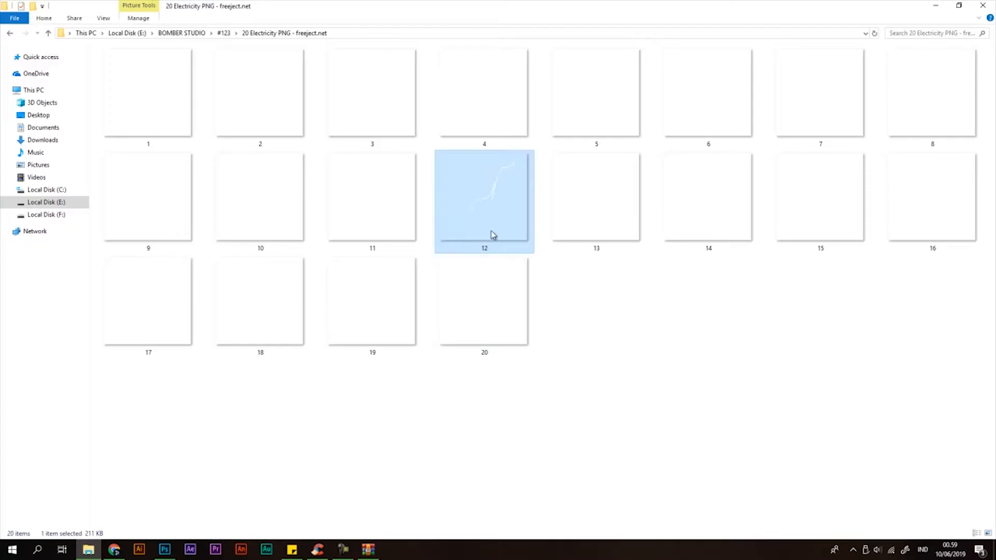
drag(491, 236, 279, 446)
key(alt+Tab)
drag(578, 195, 474, 407)
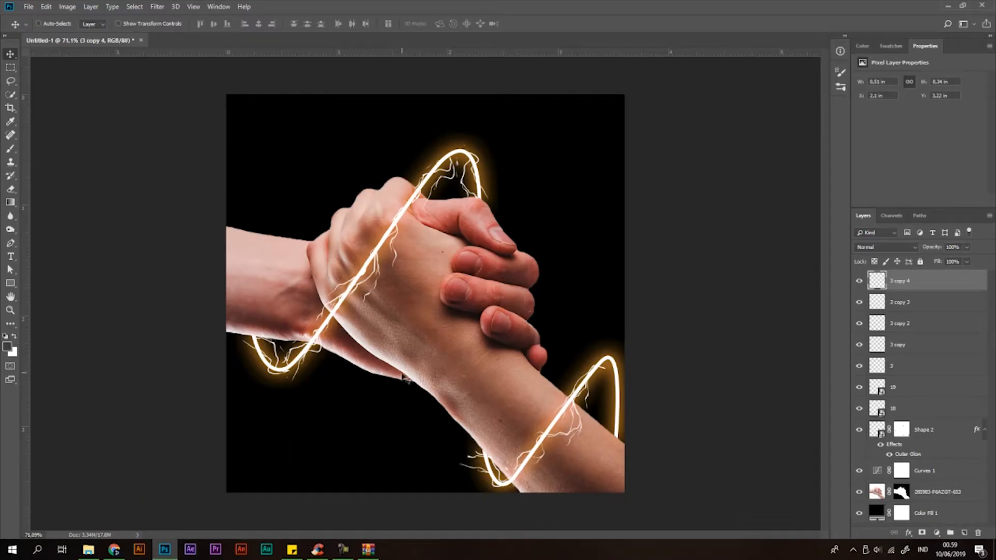
scroll(380, 399, down, 4)
Place bolt image 13 from the electricity PNG folder into the Photoshop document at reduced size over the hands.
key(alt+Tab)
drag(571, 193, 219, 502)
right_click(221, 502)
key(Escape)
drag(613, 229, 436, 399)
drag(533, 128, 473, 226)
key(Return)
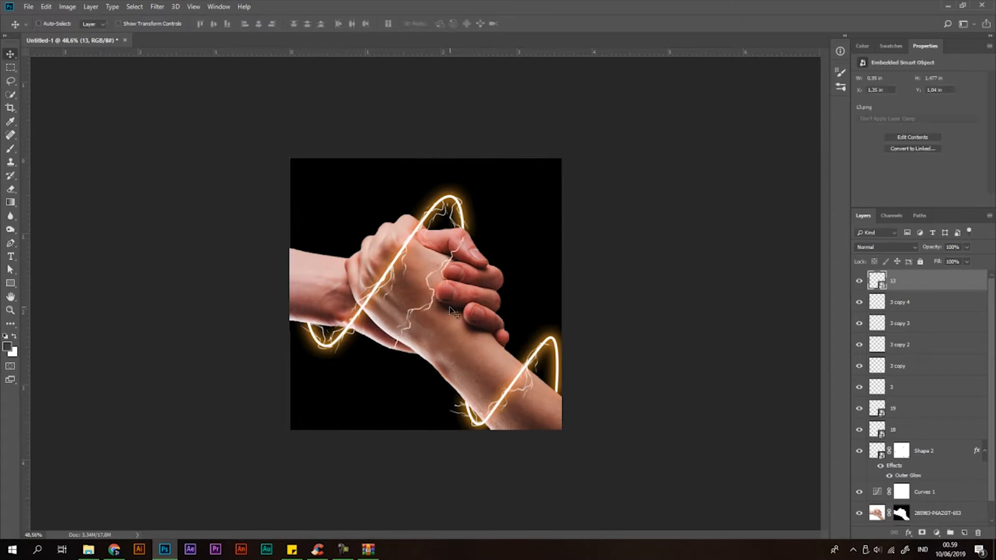
Move, rotate and narrow the placed bolt 13 so it follows the descending right side of the lower right loop.
key(ctrl+0)
drag(450, 291, 615, 405)
key(ctrl+t)
drag(680, 343, 576, 288)
drag(613, 379, 651, 399)
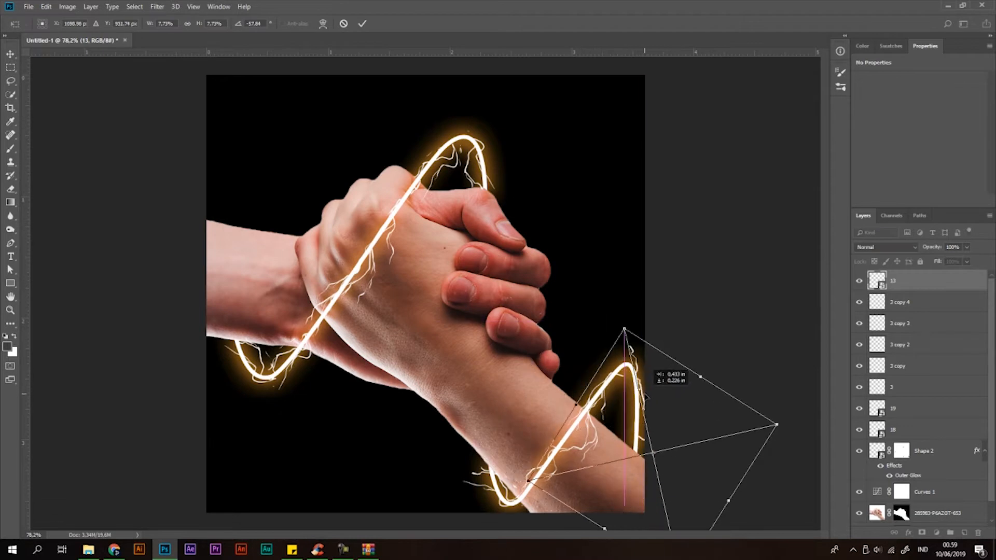
drag(653, 285, 706, 292)
drag(677, 389, 644, 412)
drag(632, 347, 627, 402)
drag(630, 438, 645, 378)
drag(652, 323, 634, 334)
key(Return)
Rasterize bolt 13 and erase its ends where they extend above the loop's peak and onto the forearm.
scroll(711, 413, down, 2)
scroll(582, 362, up, 4)
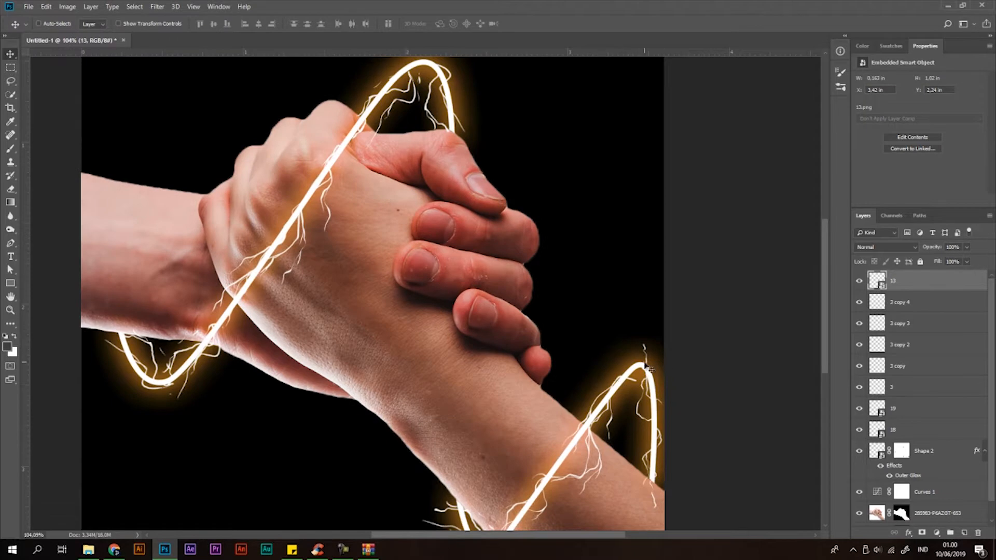
key(e)
click(571, 266)
click(489, 216)
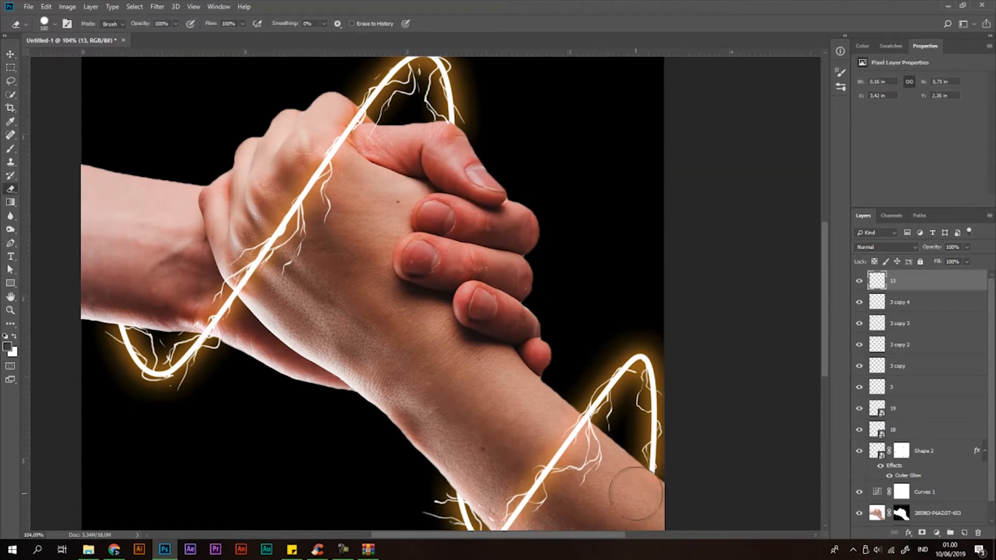
Examine the bolts along the curves, comparing the image with layers 19 and 18 shown and hidden.
scroll(540, 322, down, 5)
scroll(523, 326, down, 4)
scroll(456, 323, up, 7)
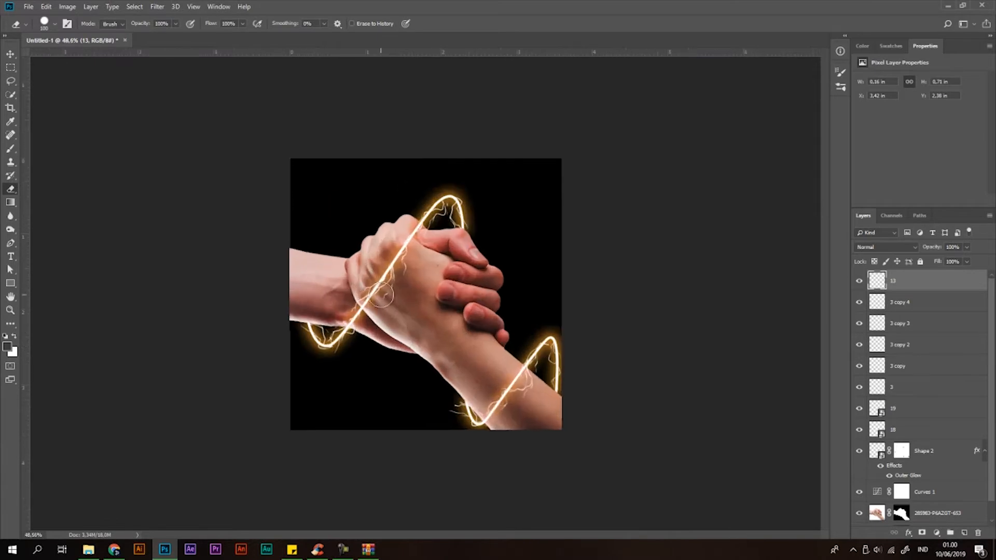
scroll(463, 307, up, 2)
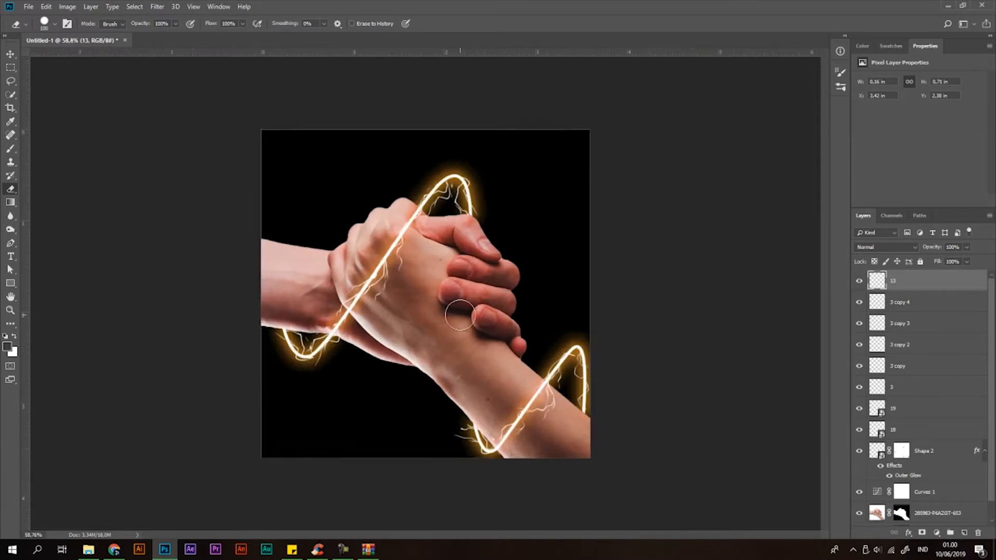
scroll(456, 169, up, 4)
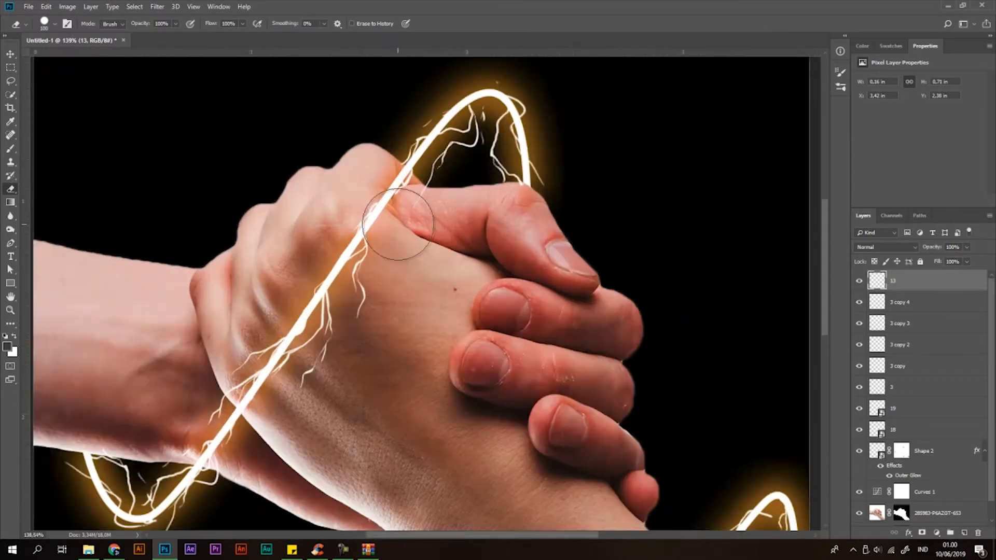
scroll(399, 222, down, 3)
click(914, 412)
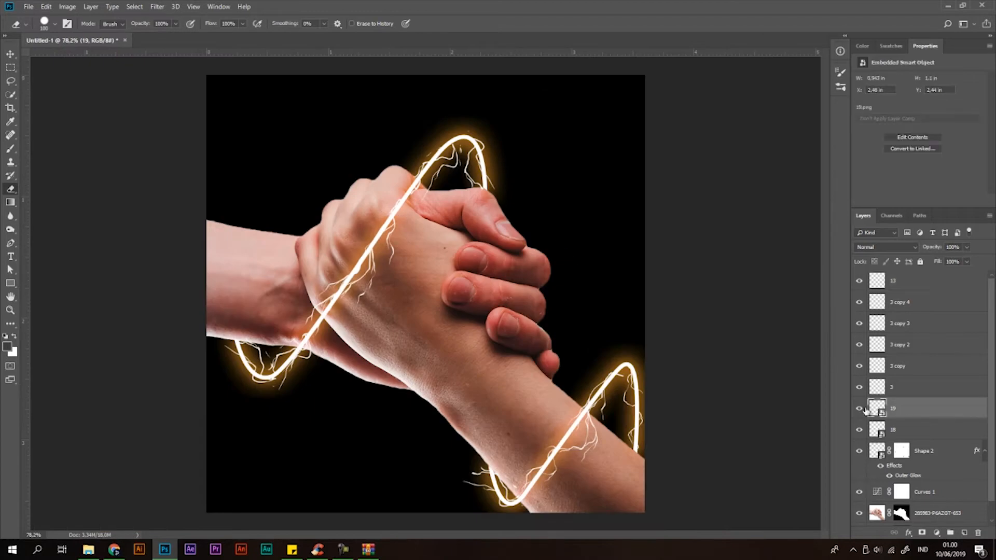
click(859, 408)
click(859, 408)
right_click(857, 430)
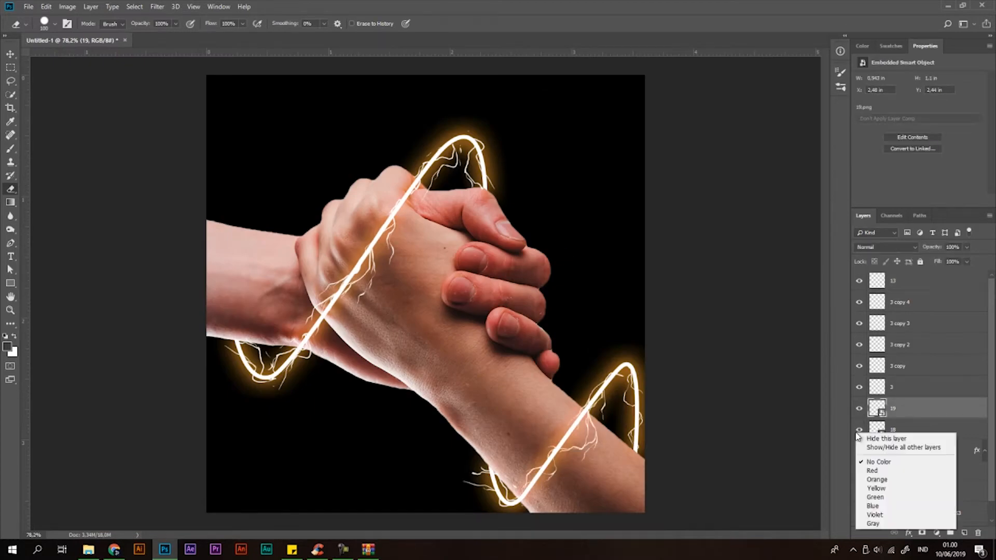
click(860, 431)
click(859, 431)
click(859, 431)
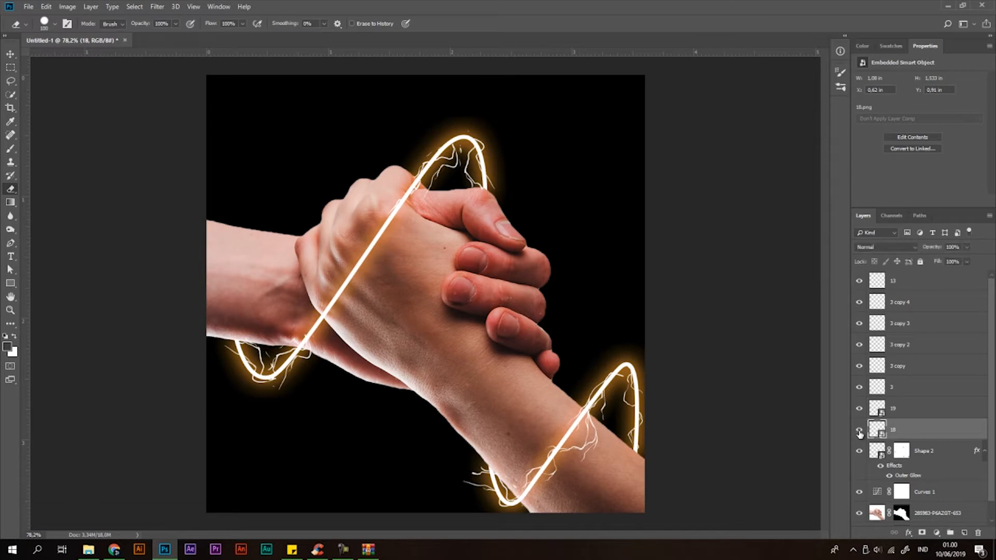
Merge all bolt layers from 18 up to 13 into one layer and check it against the image without it.
shift+click(920, 286)
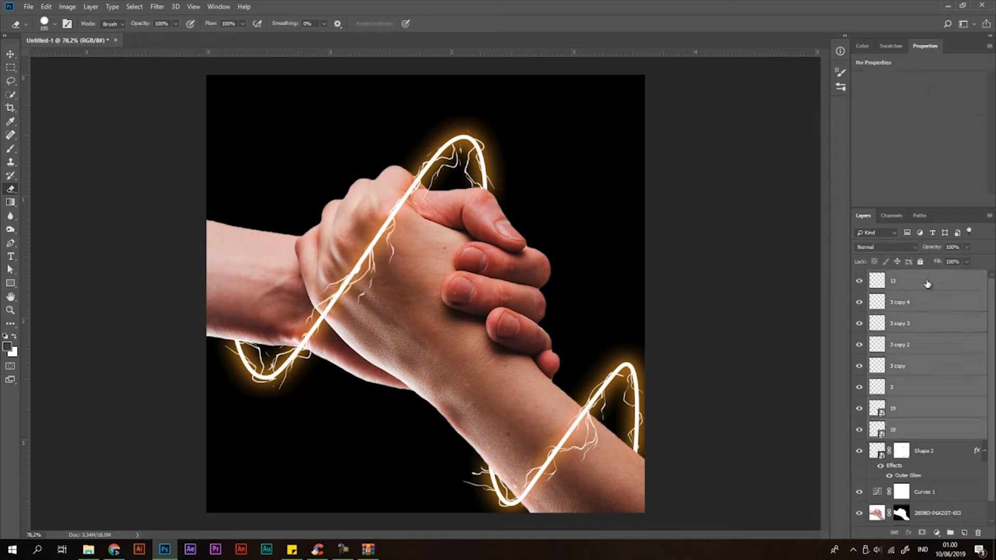
right_click(926, 286)
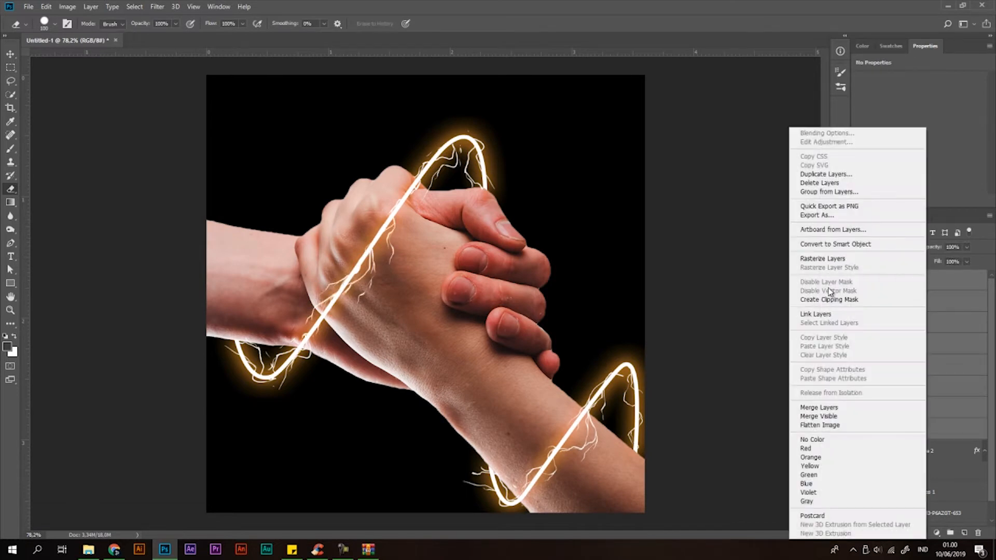
click(823, 409)
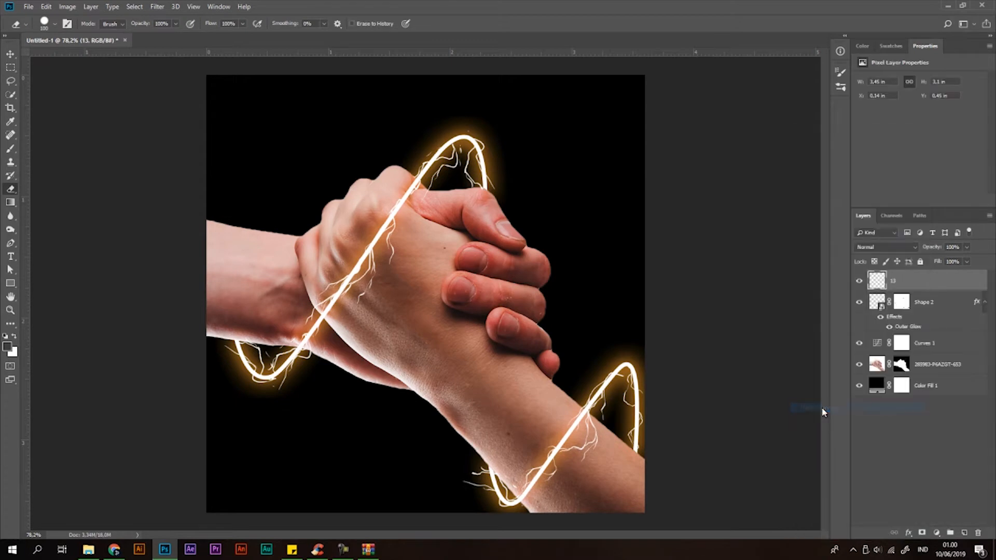
click(859, 282)
click(860, 282)
Add a pale cream Color Overlay (#fdeed4) in Normal mode at 100% opacity to the merged bolt layer.
right_click(920, 282)
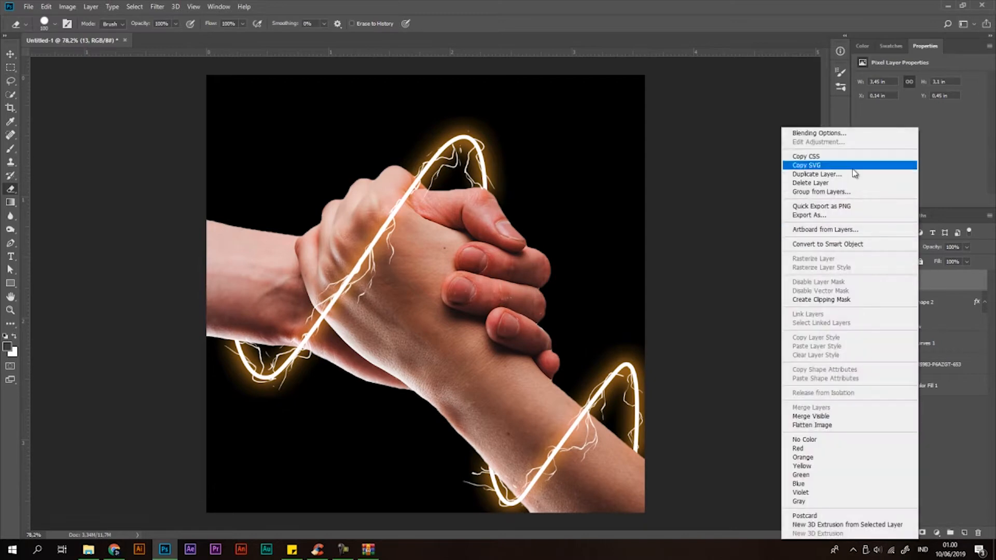
click(834, 132)
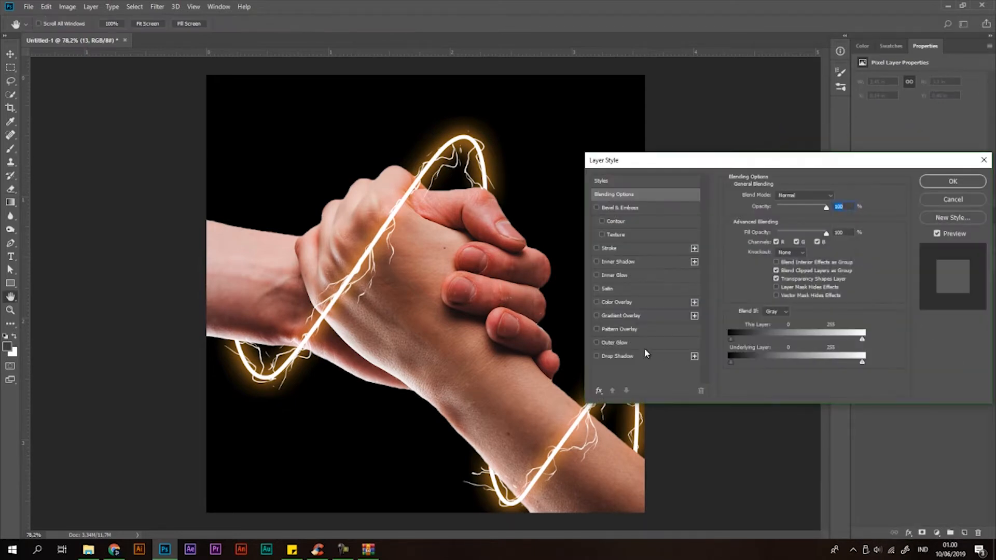
click(615, 301)
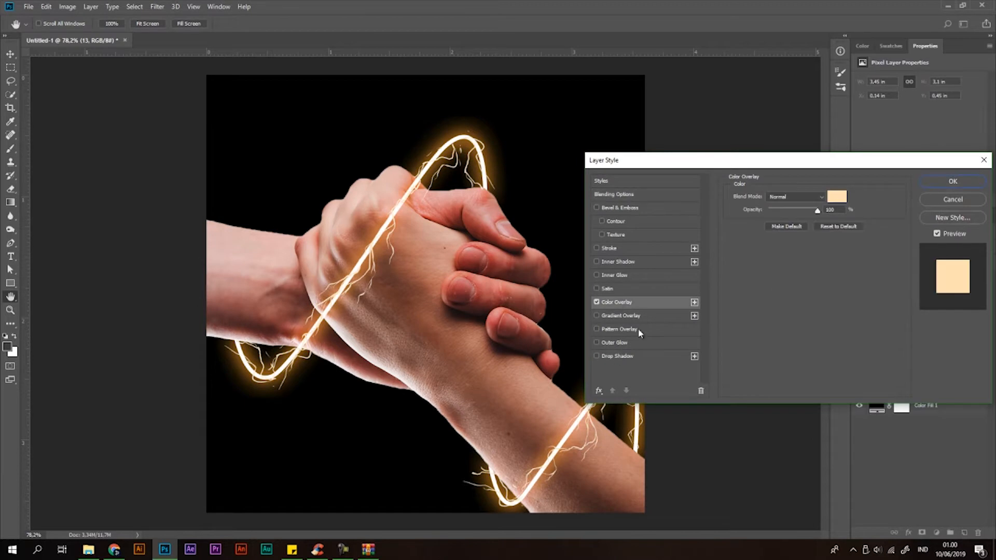
click(835, 197)
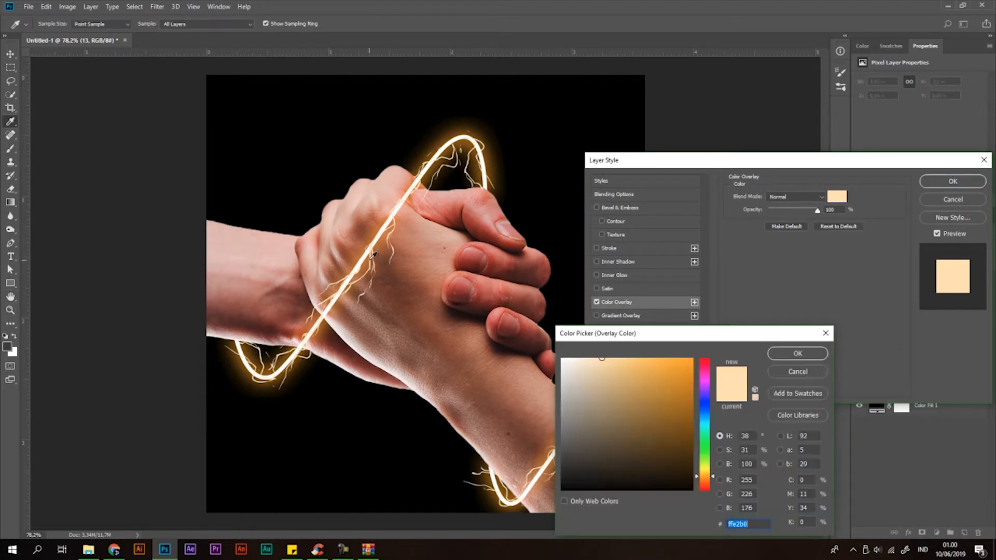
click(372, 252)
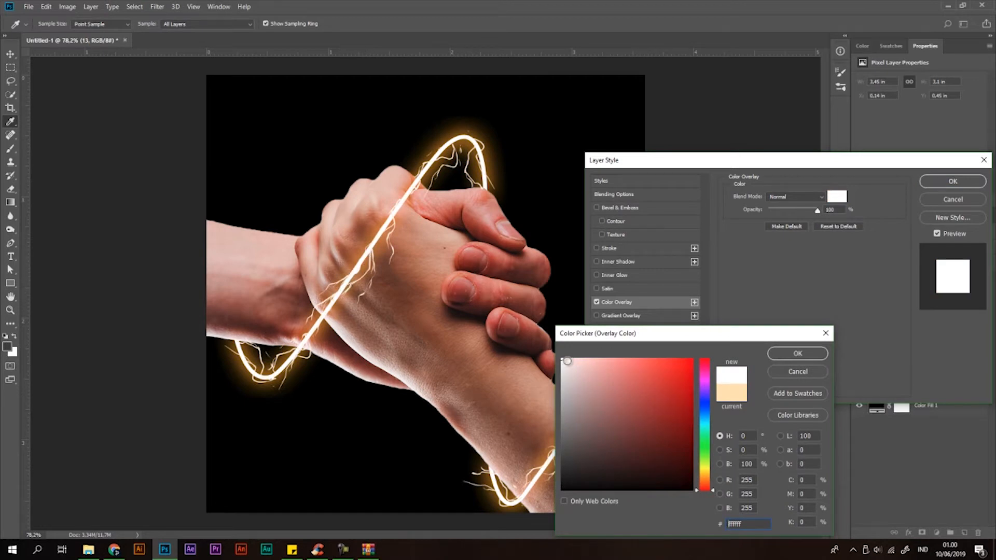
click(372, 237)
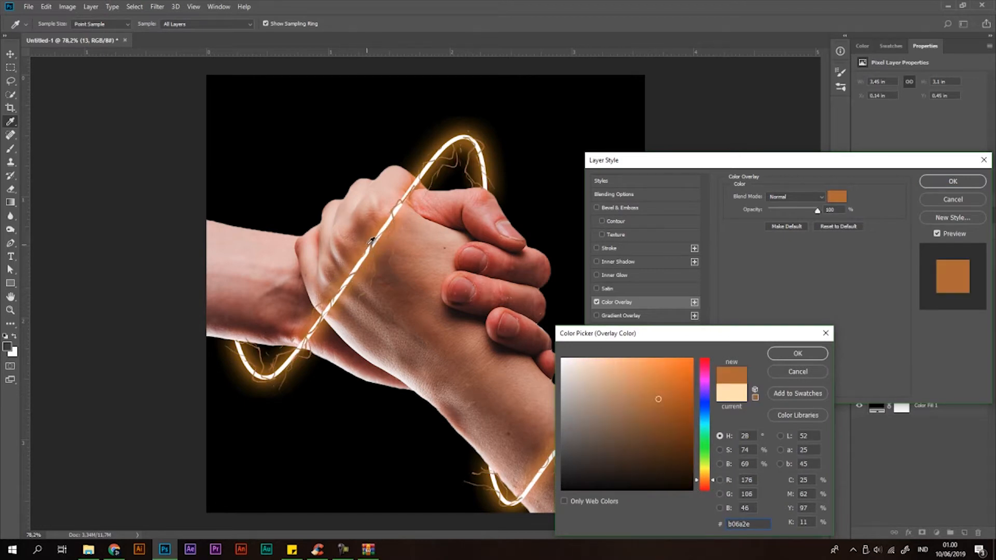
click(490, 159)
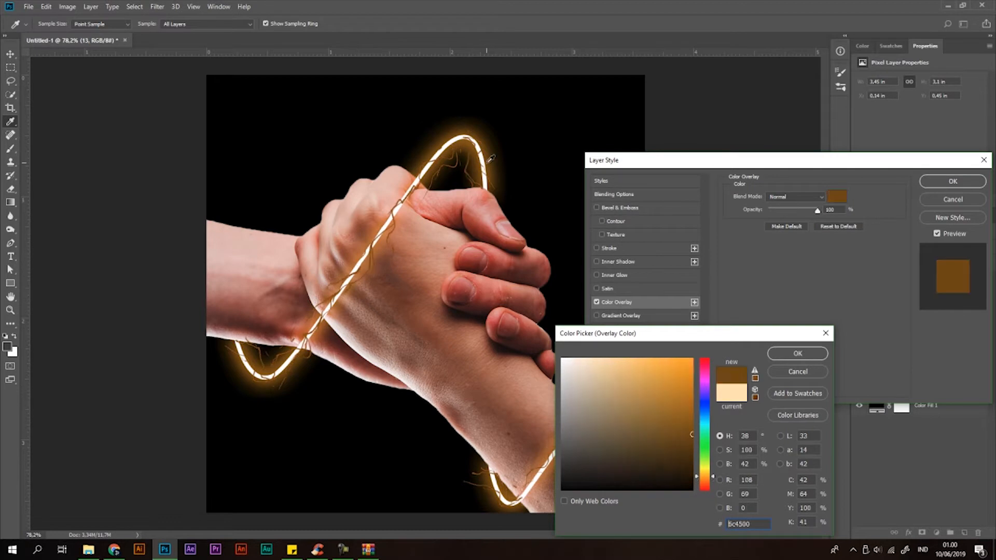
drag(593, 373, 594, 358)
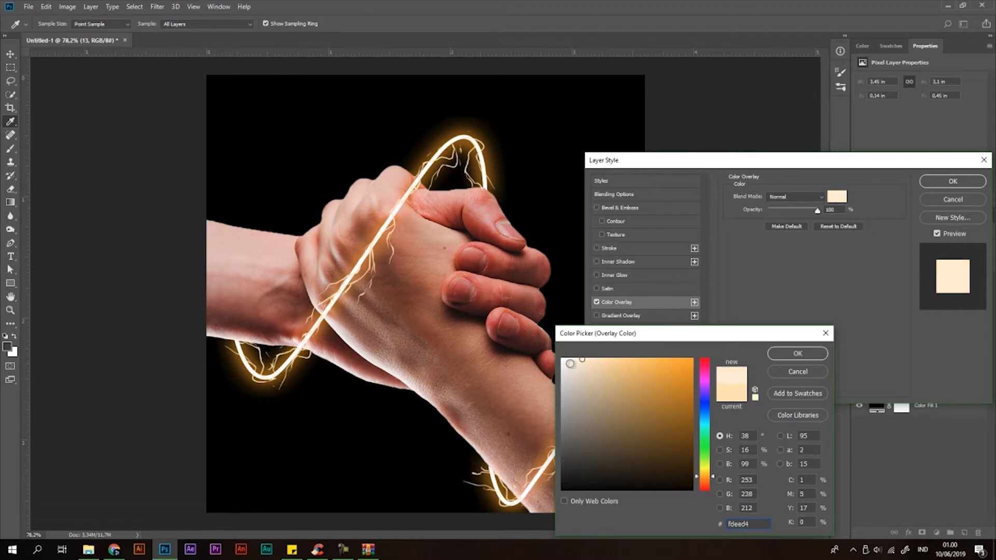
click(787, 358)
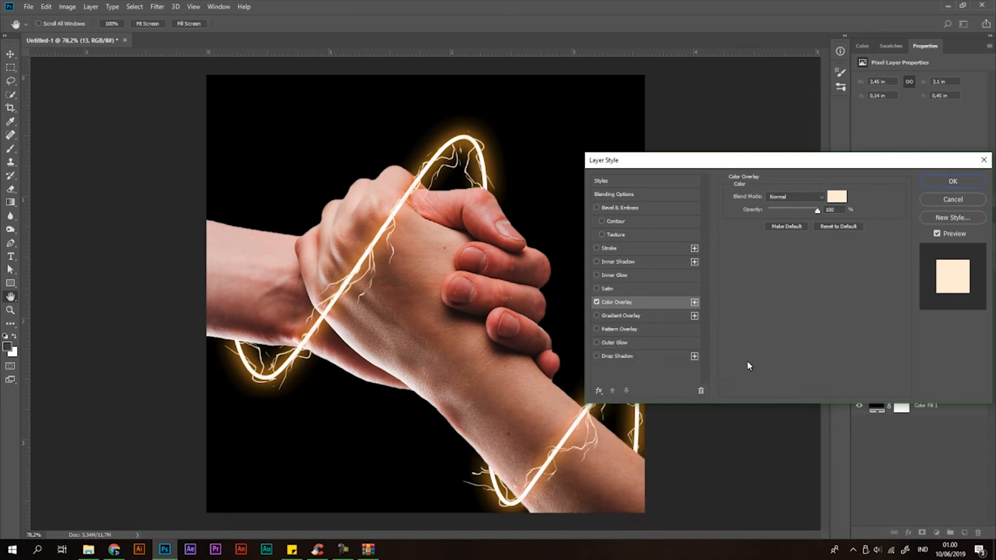
Add an orange Outer Glow to the merged bolts in Lighten mode, 61% opacity and 6% spread, with a reduced glow size.
click(623, 342)
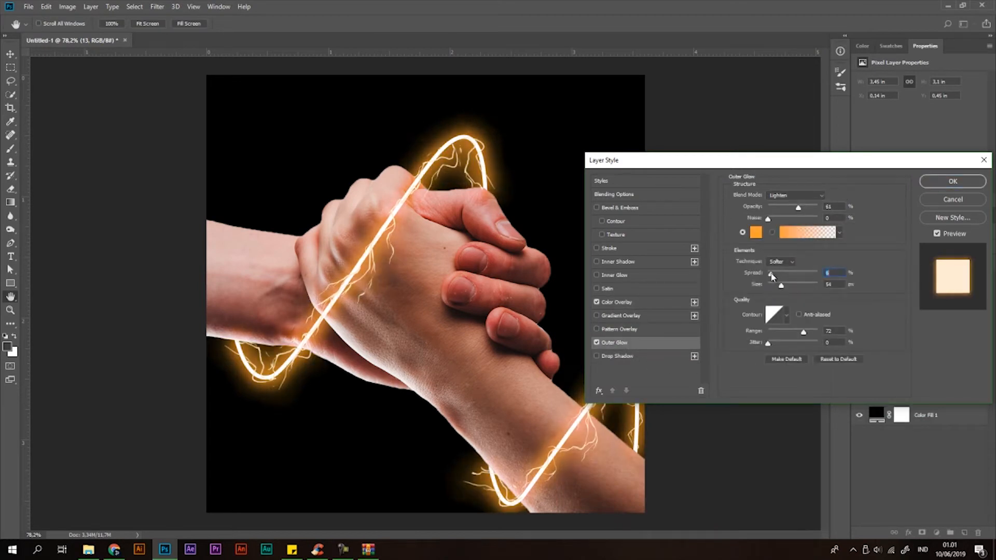
drag(780, 287, 773, 288)
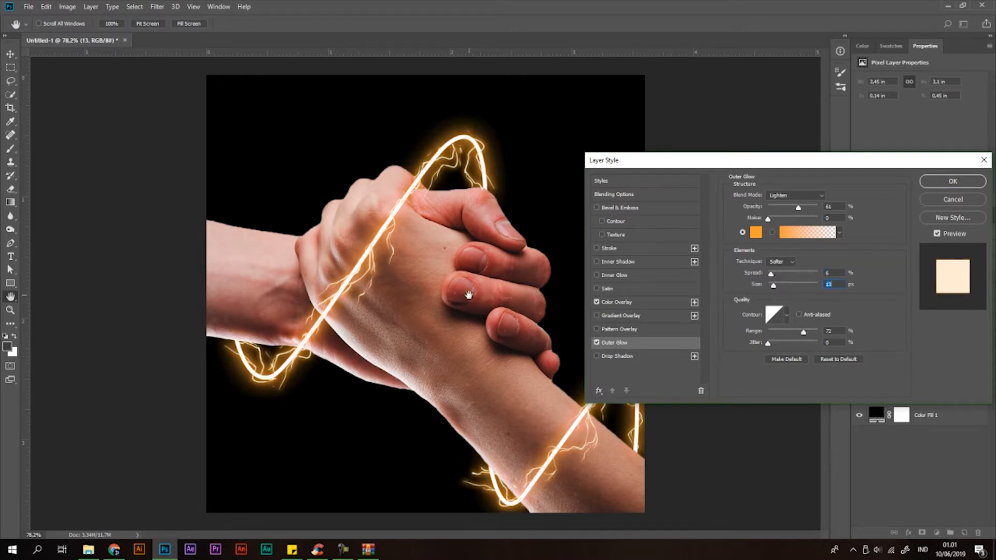
click(941, 184)
scroll(462, 309, down, 3)
scroll(441, 286, up, 1)
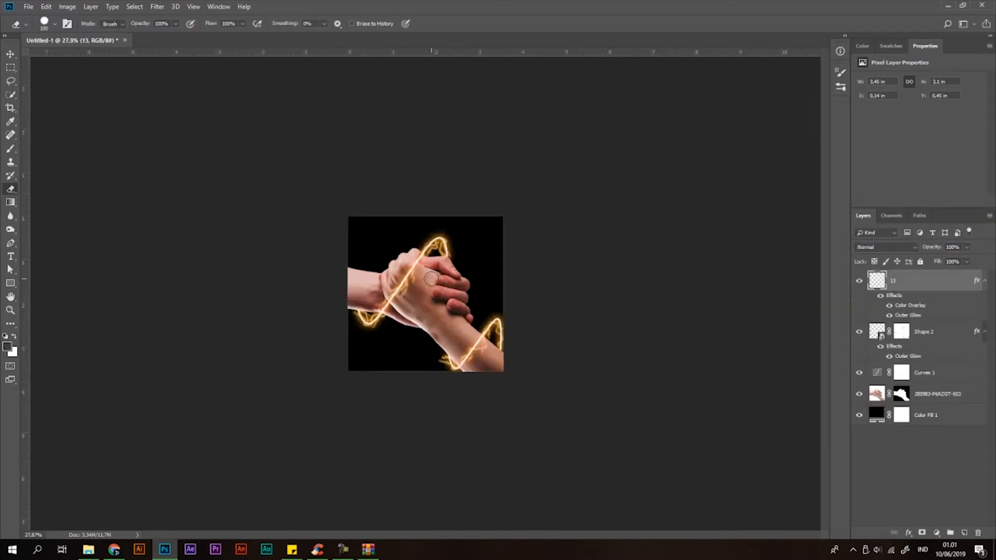
scroll(430, 280, up, 3)
scroll(430, 279, down, 1)
scroll(449, 276, up, 1)
scroll(449, 276, up, 1)
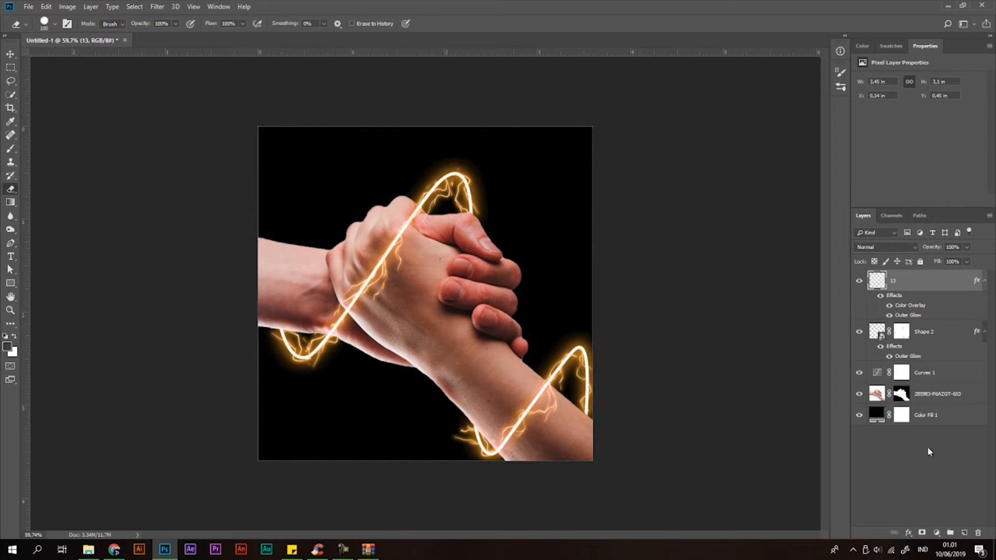
Create a new layer above the merged bolts and fill it with the Clouds render filter.
click(963, 534)
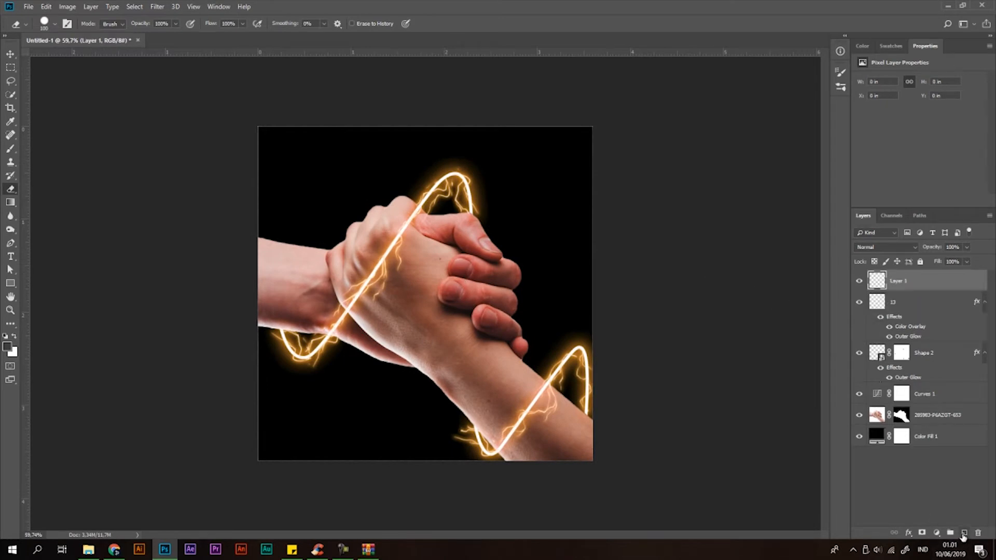
click(155, 7)
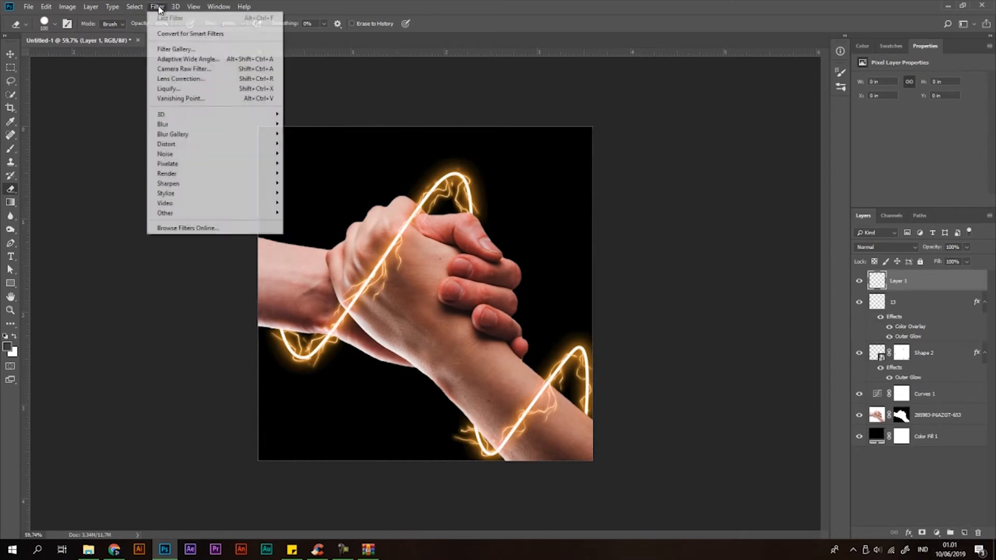
mouse_move(242, 204)
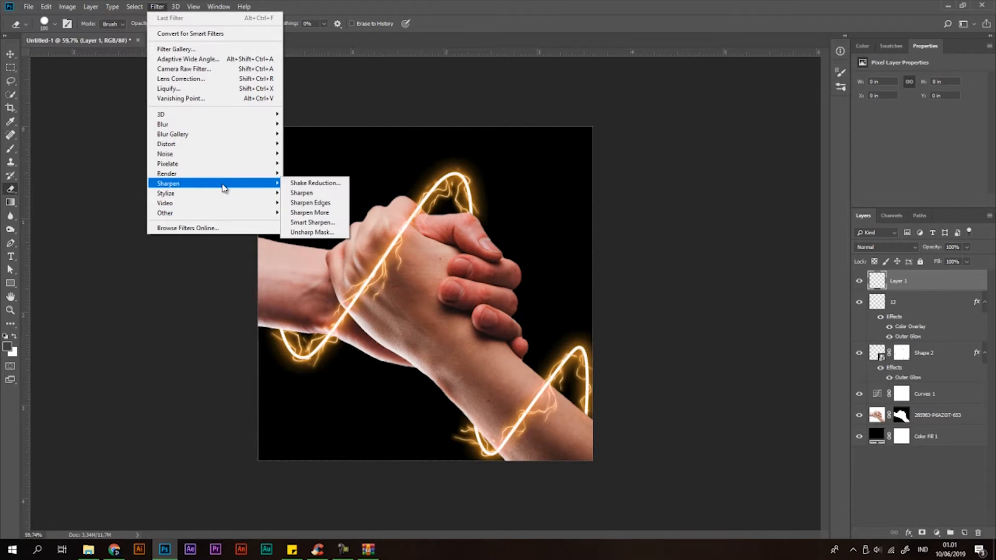
mouse_move(216, 177)
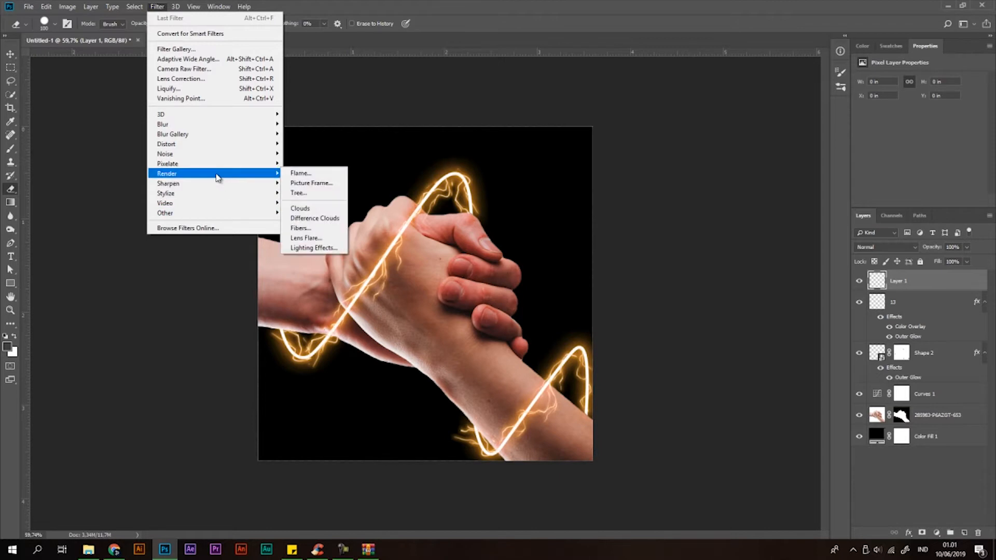
click(313, 210)
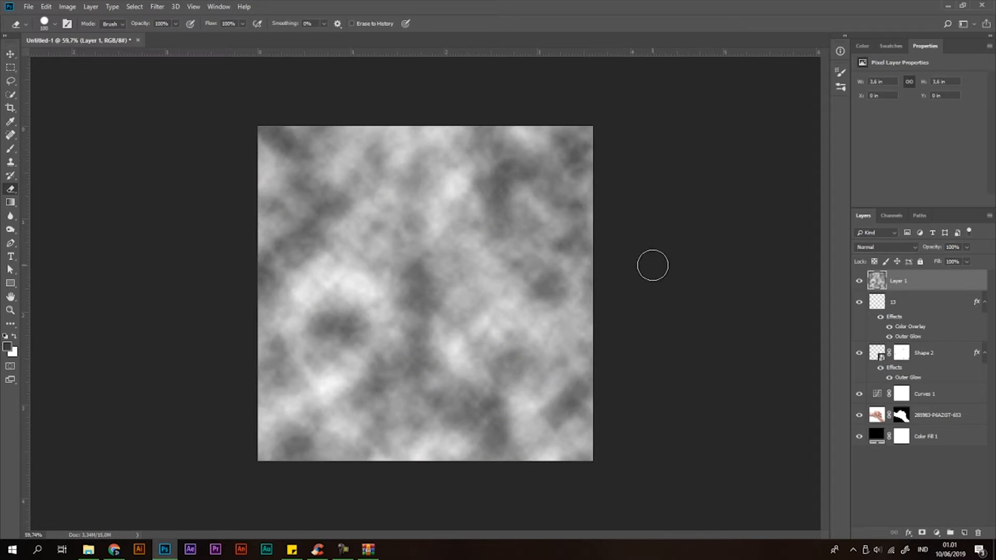
Lower the clouds layer's opacity to 39% and add a layer mask to it.
click(966, 247)
drag(968, 259, 937, 261)
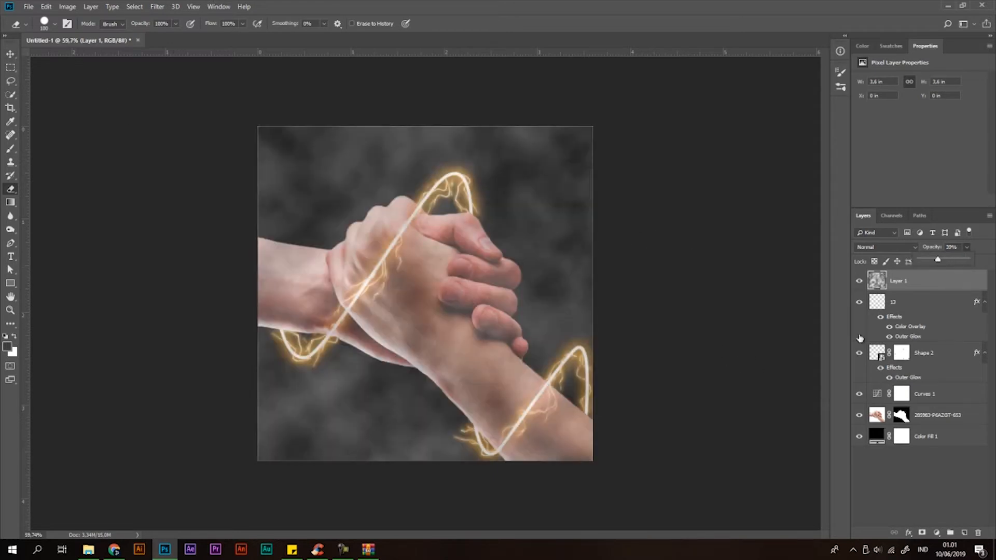
click(922, 284)
click(921, 534)
Set the Eraser to a soft round tip enlarged to 500 px.
click(47, 25)
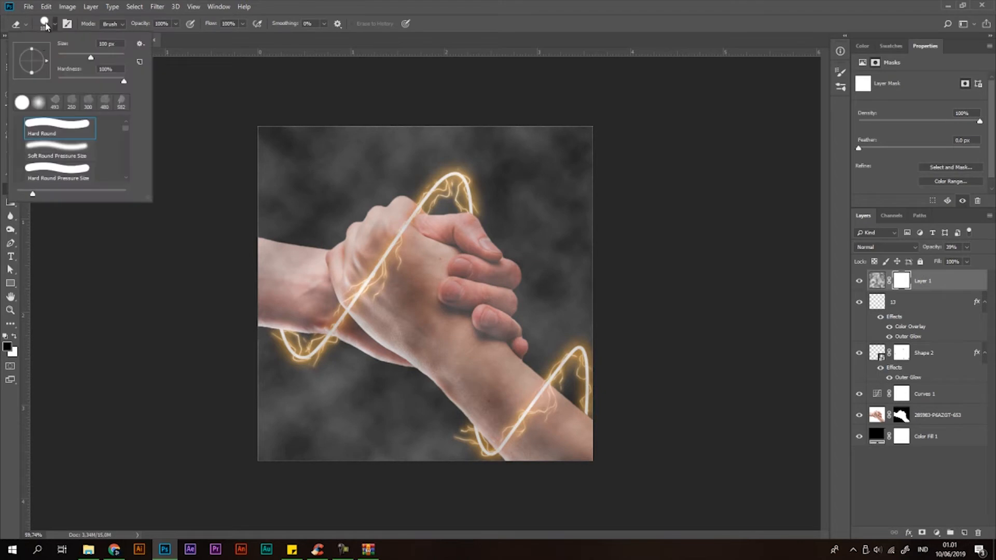
scroll(101, 149, up, 3)
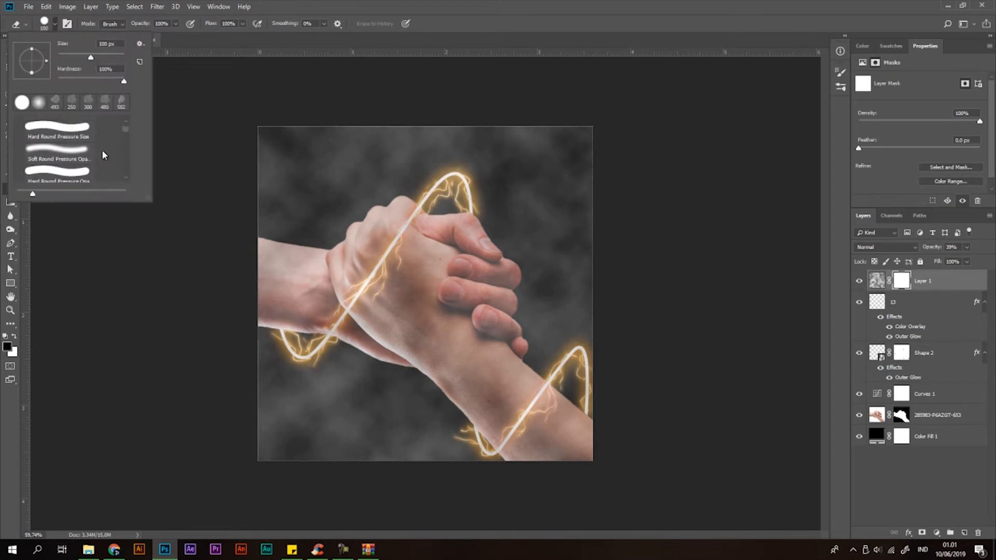
click(66, 138)
click(558, 4)
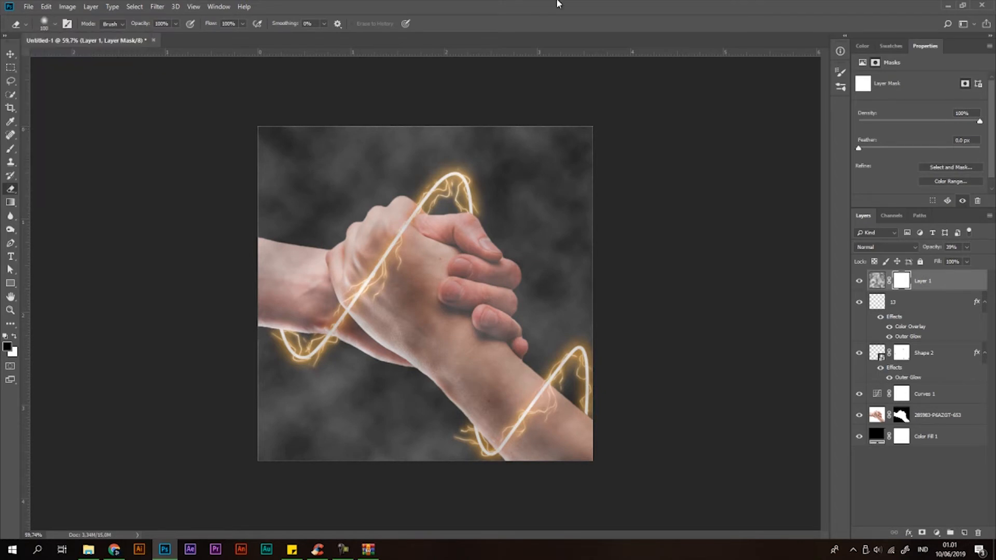
key(bracketright)
key(bracketright)
key(bracketright)
key(bracketright)
key(bracketright)
key(bracketright)
key(bracketright)
key(bracketright)
Compare the image with and without the clouds layer, and delete that layer's mask.
click(882, 286)
click(902, 287)
click(858, 283)
click(857, 284)
right_click(905, 280)
click(916, 300)
Erase most of the clouds around the hands, enlarging the soft eraser to 800 px, leaving faint smoke beside the fingers.
mouse_move(545, 164)
mouse_down()
mouse_move(578, 155)
mouse_move(476, 85)
mouse_move(262, 151)
mouse_move(643, 176)
mouse_up()
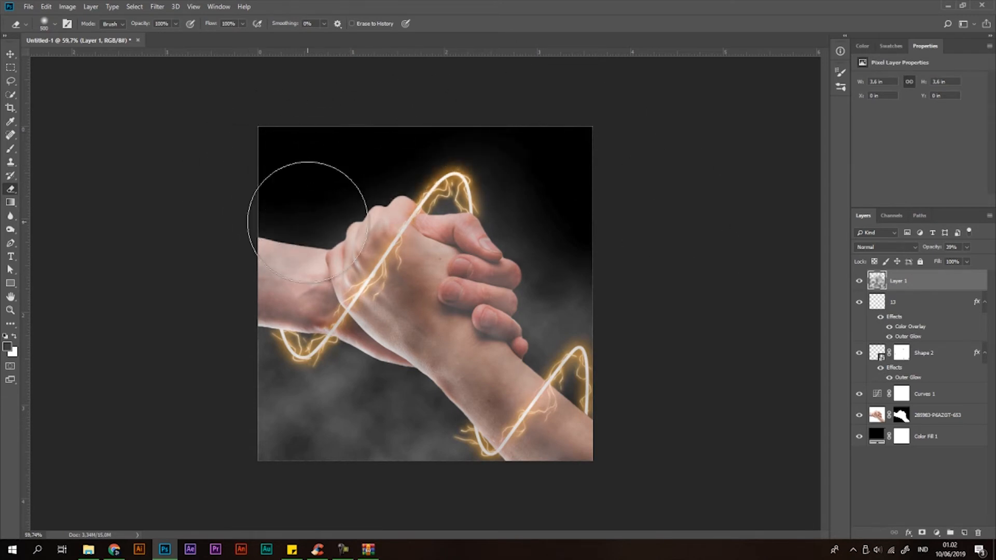
key(bracketright)
key(bracketright)
key(bracketright)
mouse_move(223, 332)
mouse_down()
mouse_move(306, 396)
mouse_move(444, 462)
mouse_move(678, 318)
mouse_up()
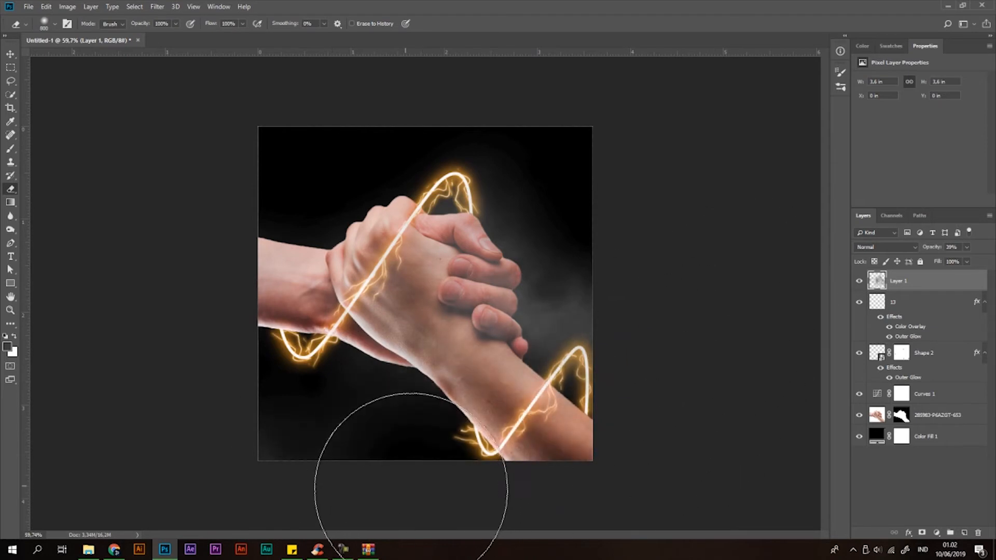
scroll(388, 409, down, 8)
scroll(460, 382, up, 13)
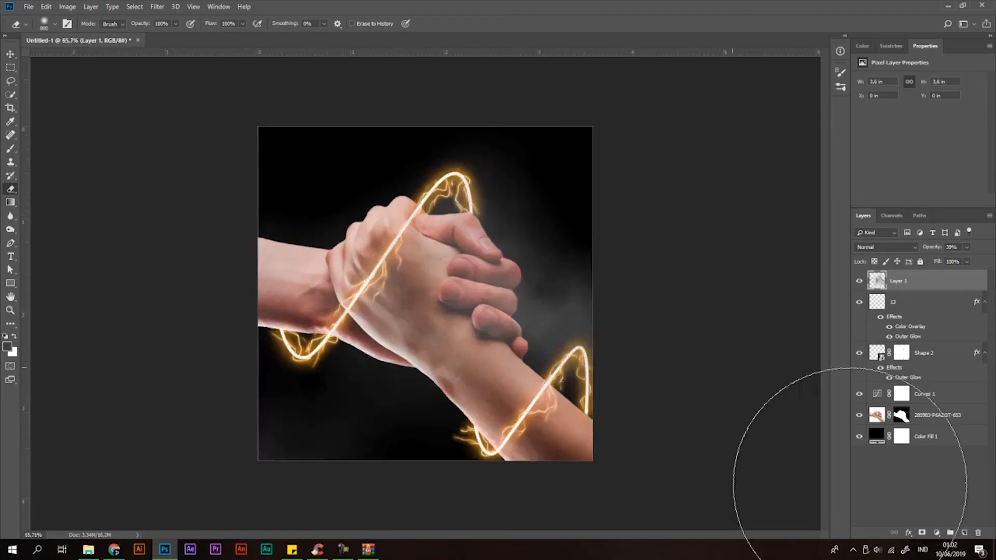
scroll(599, 343, down, 4)
scroll(534, 311, down, 3)
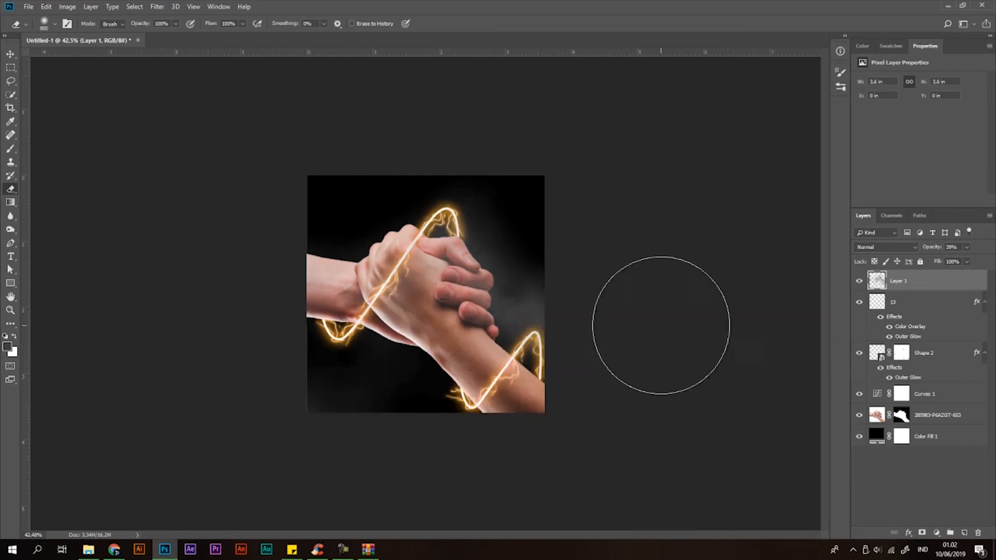
scroll(585, 291, down, 3)
scroll(567, 300, up, 1)
Nudge the erased clouds layer slightly with the Move tool to about X 0 in, Y 0.01 in.
click(10, 54)
drag(483, 325, 487, 324)
right_click(501, 314)
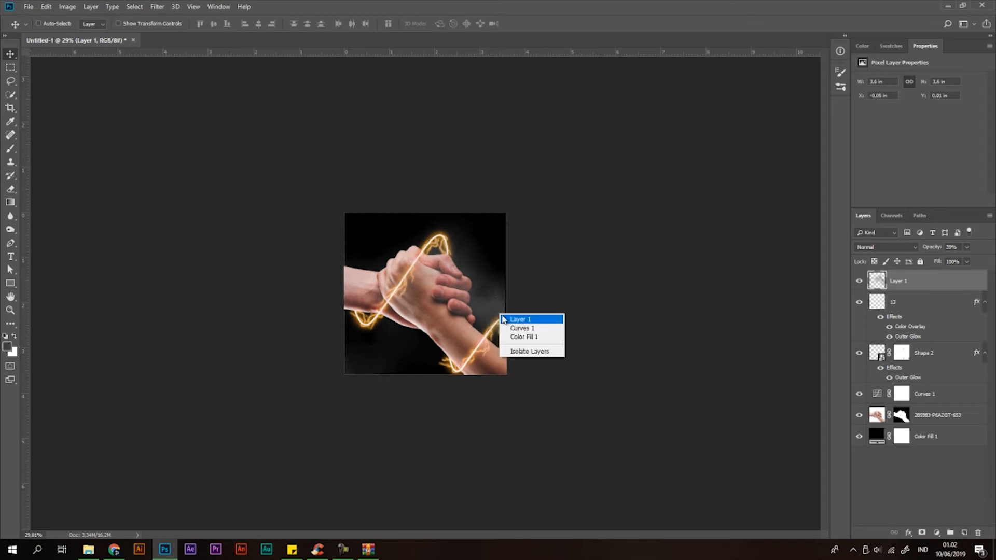
right_click(487, 299)
right_click(477, 291)
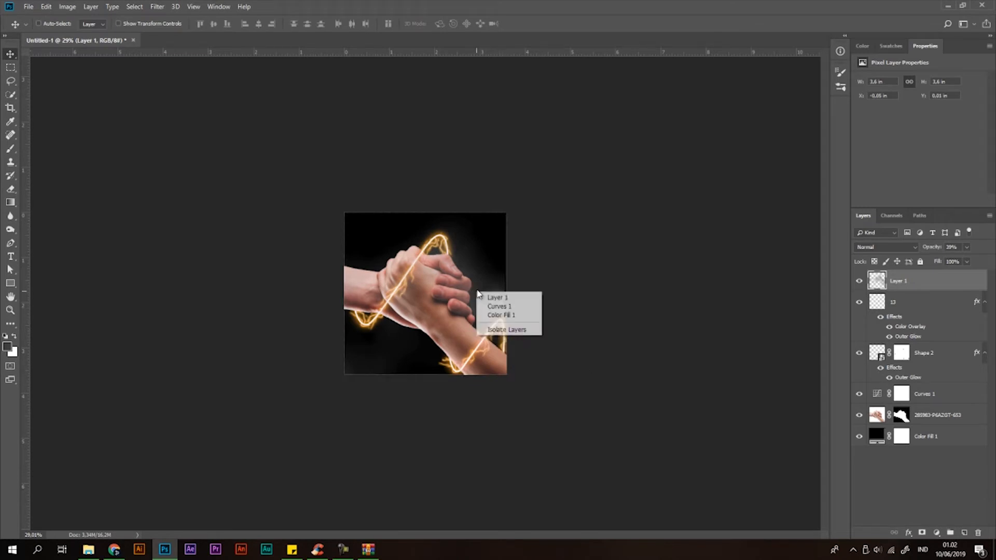
click(602, 2)
drag(485, 282, 487, 283)
scroll(481, 299, up, 2)
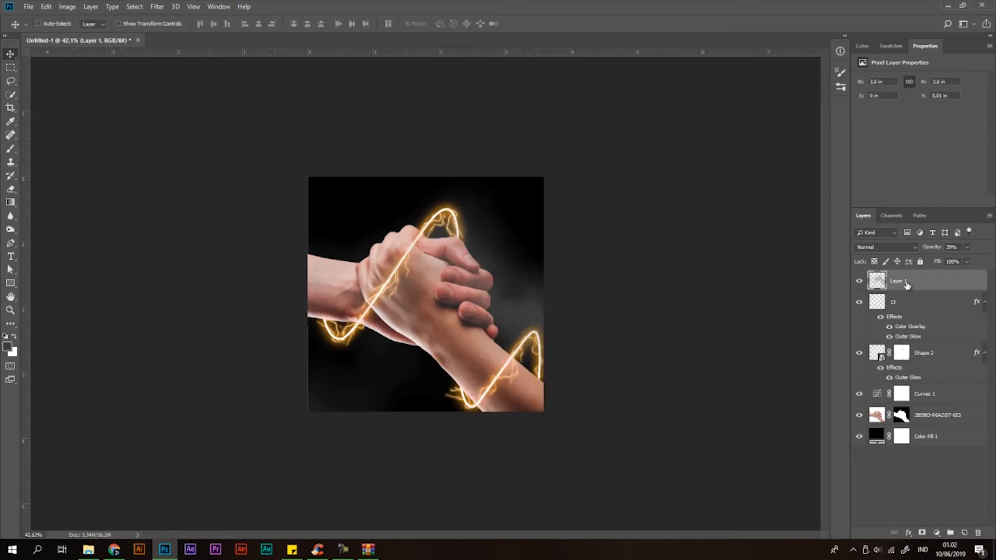
Duplicate the clouds layer, place the copy directly below the hands layer, and shift it toward the canvas's lower left.
key(ctrl+j)
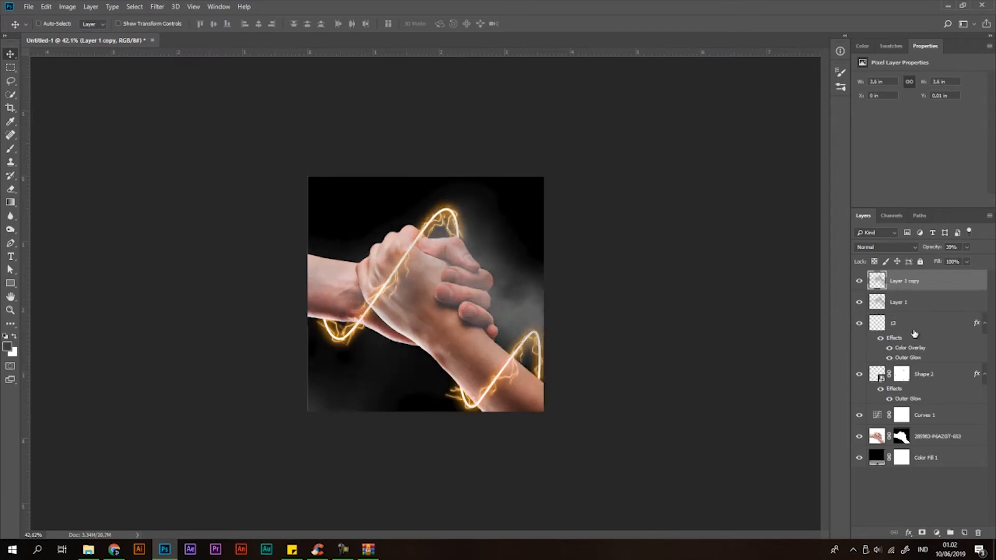
drag(913, 286, 931, 446)
drag(527, 252, 371, 336)
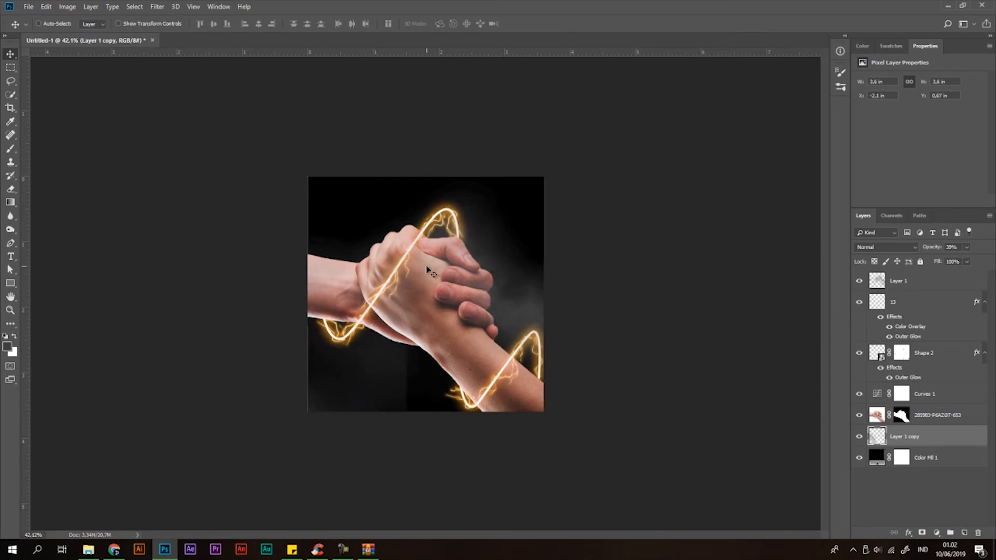
Free-transform the clouds copy, rotating it roughly upside down and moving it back over the canvas behind the hands.
key(ctrl+t)
drag(491, 211, 310, 463)
drag(474, 438, 163, 450)
drag(384, 371, 506, 340)
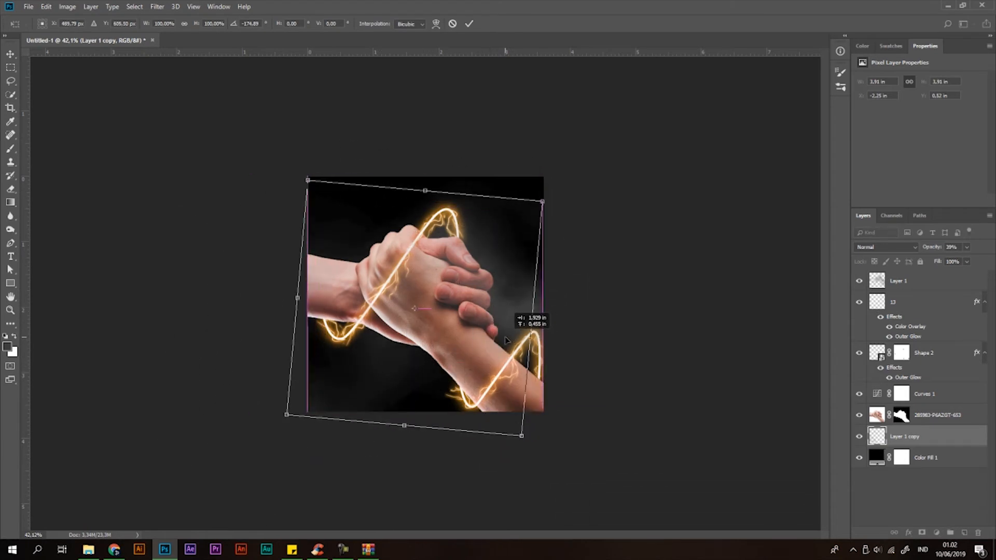
drag(579, 213, 577, 185)
key(Return)
scroll(431, 312, down, 3)
scroll(425, 304, up, 1)
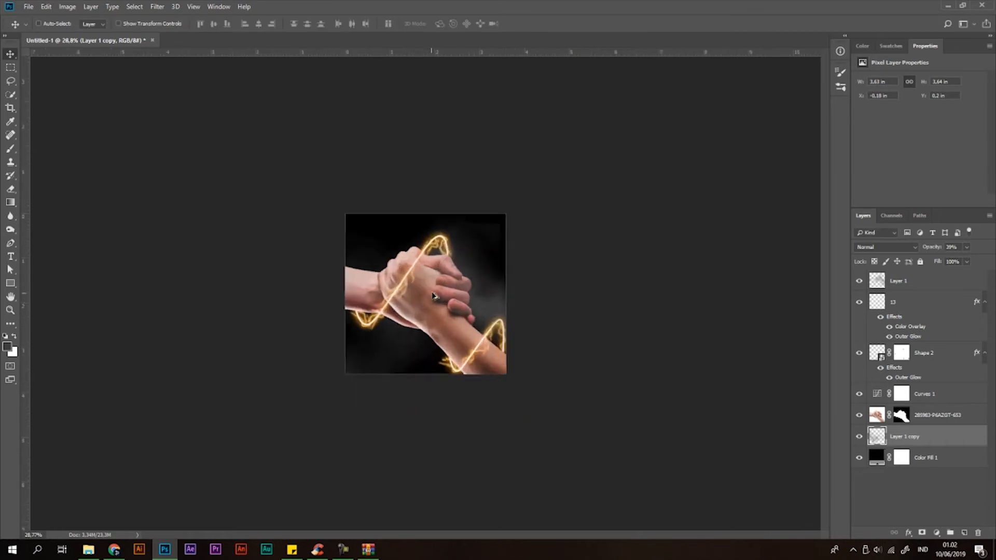
scroll(424, 303, up, 3)
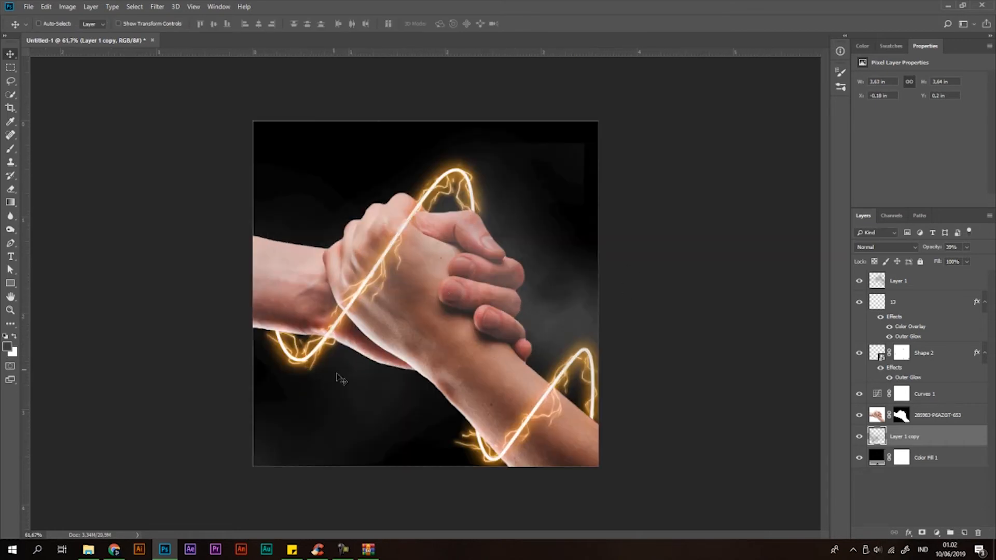
scroll(438, 363, down, 2)
scroll(419, 318, up, 3)
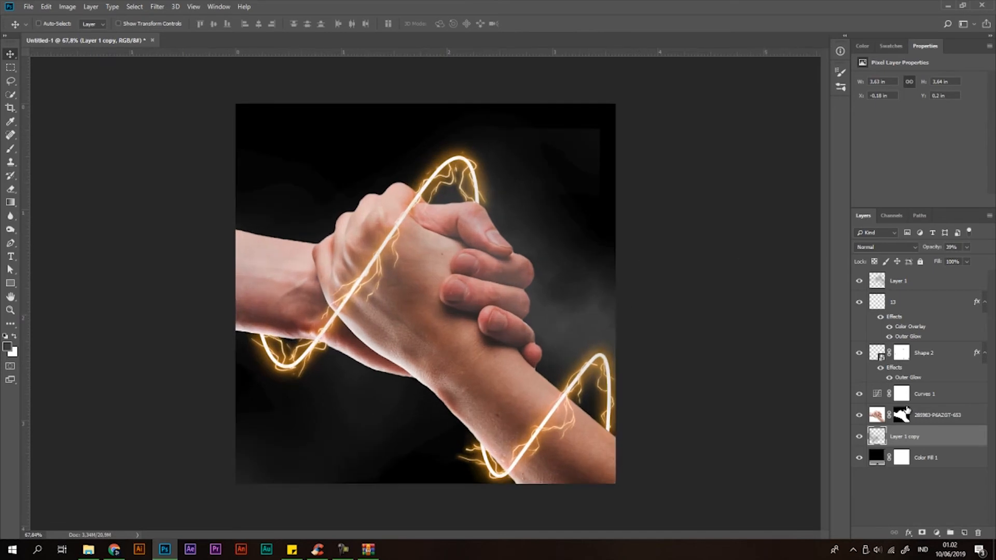
Try to shift the top clouds layer down and to the left, undo the move, and compare the image without Curves 1.
right_click(919, 284)
click(583, 137)
drag(584, 163, 560, 199)
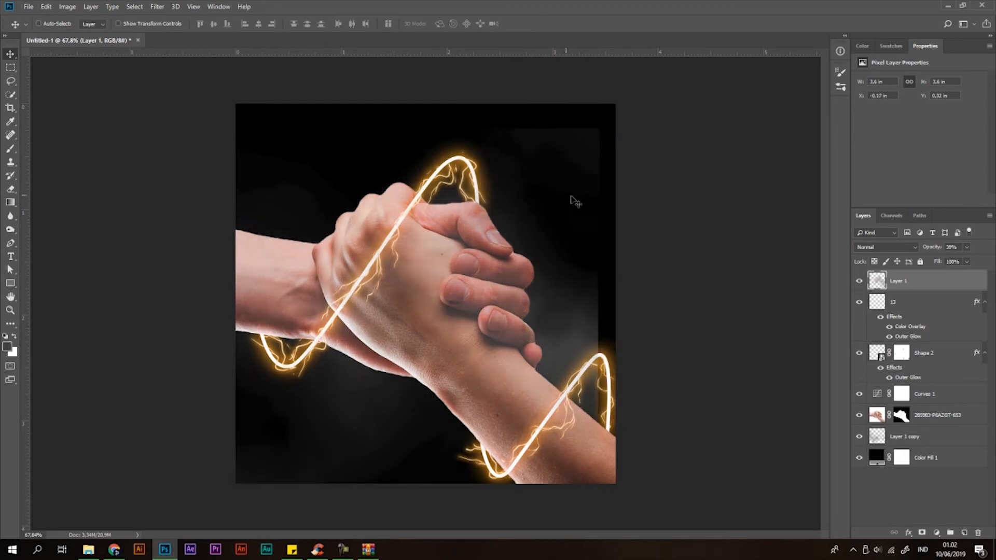
key(ctrl+z)
click(859, 395)
click(859, 395)
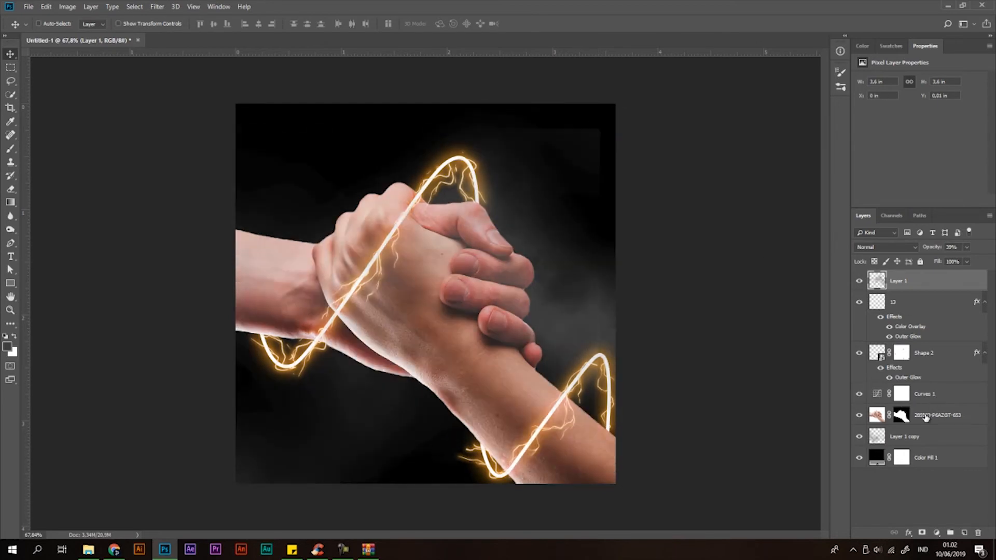
Move the clouds copy behind the hands up and to the right, to about X 0.34 in, Y -0.13 in.
click(885, 438)
drag(565, 287, 588, 238)
drag(633, 201, 583, 214)
right_click(582, 212)
click(701, 4)
Erase the clouds copy's hard edge along the canvas's left side with the soft 800 px eraser.
key(e)
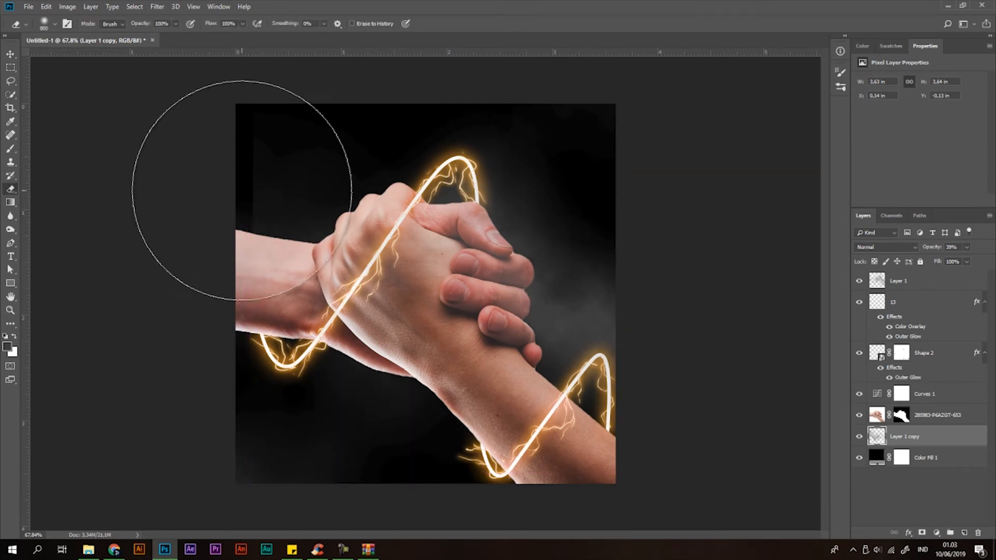
right_click(216, 143)
click(541, 3)
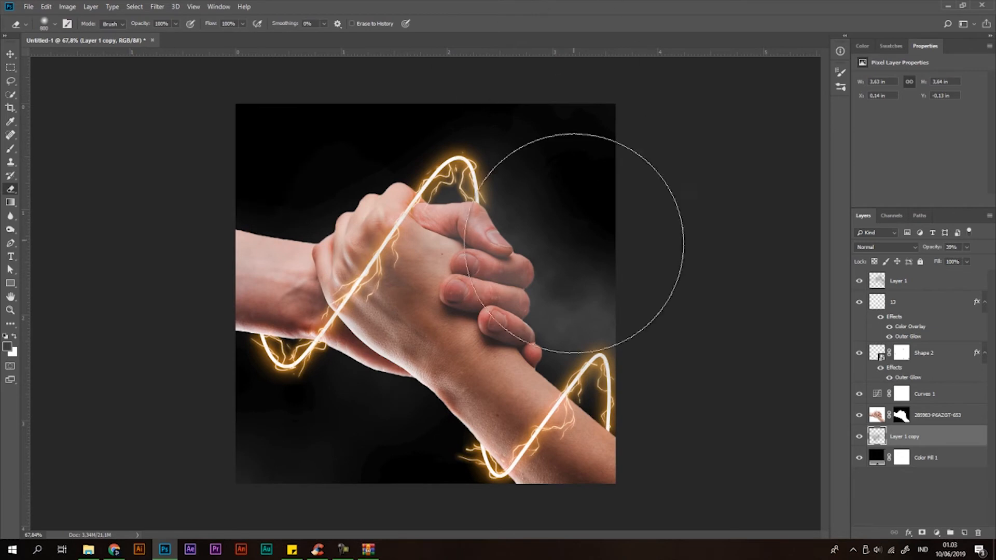
scroll(592, 321, down, 10)
scroll(452, 288, up, 5)
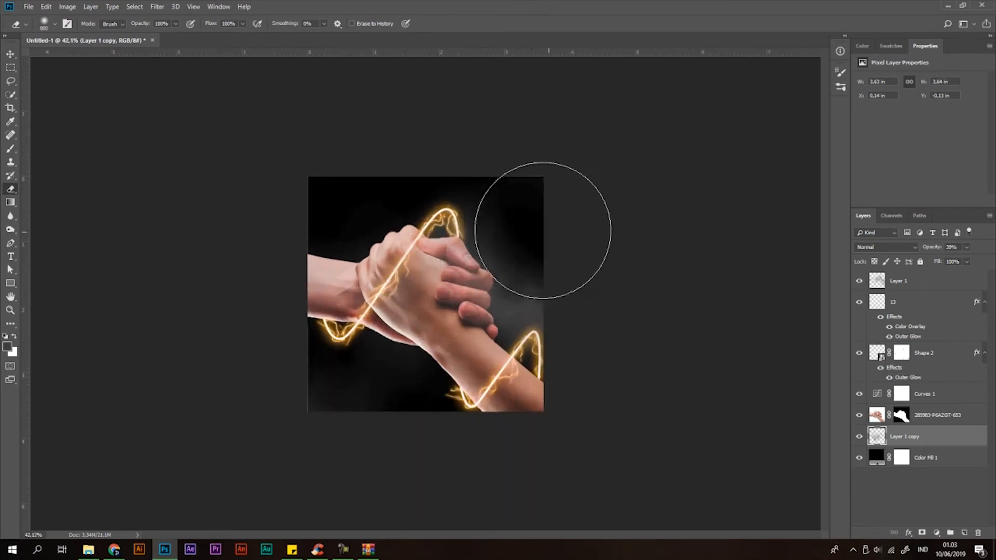
Start saving the document under a new name and choose the folder #123 in BOMBER STUDIO on Local Disk (E:).
click(28, 7)
click(49, 126)
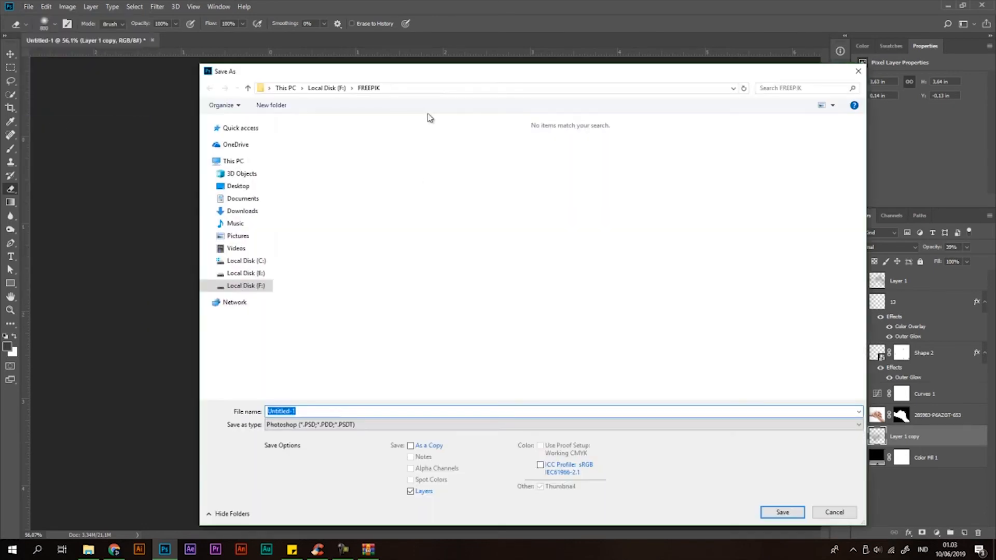
click(245, 273)
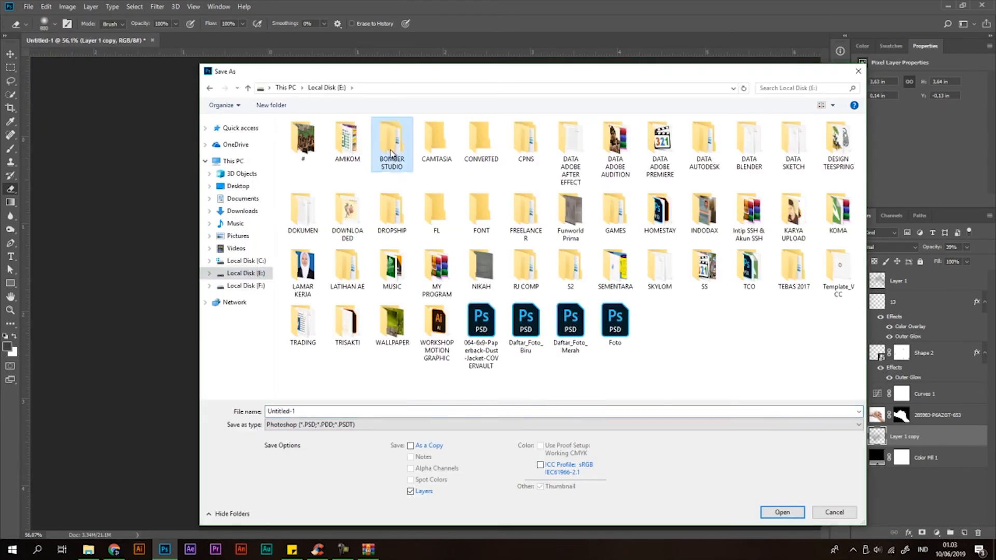
double_click(389, 146)
scroll(542, 312, down, 8)
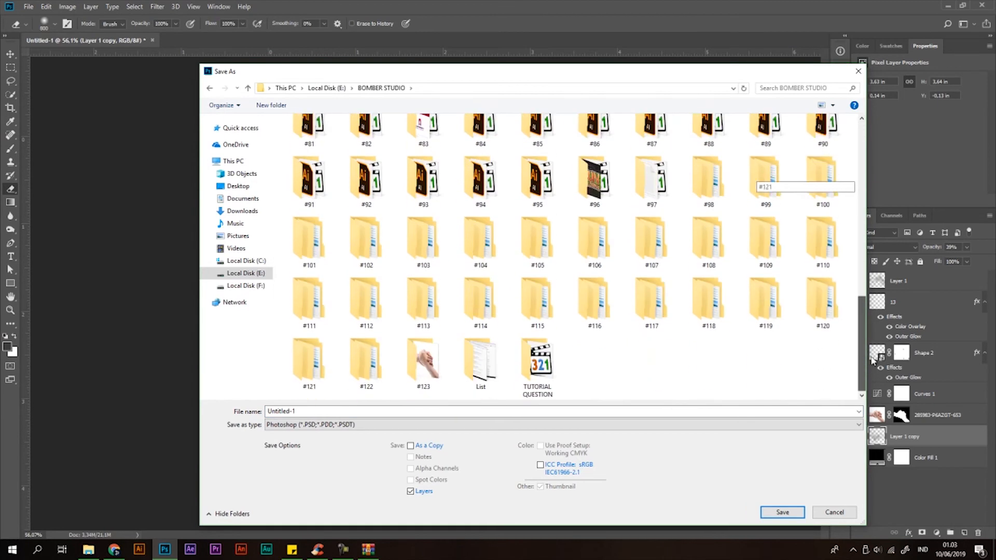
click(437, 380)
right_click(426, 365)
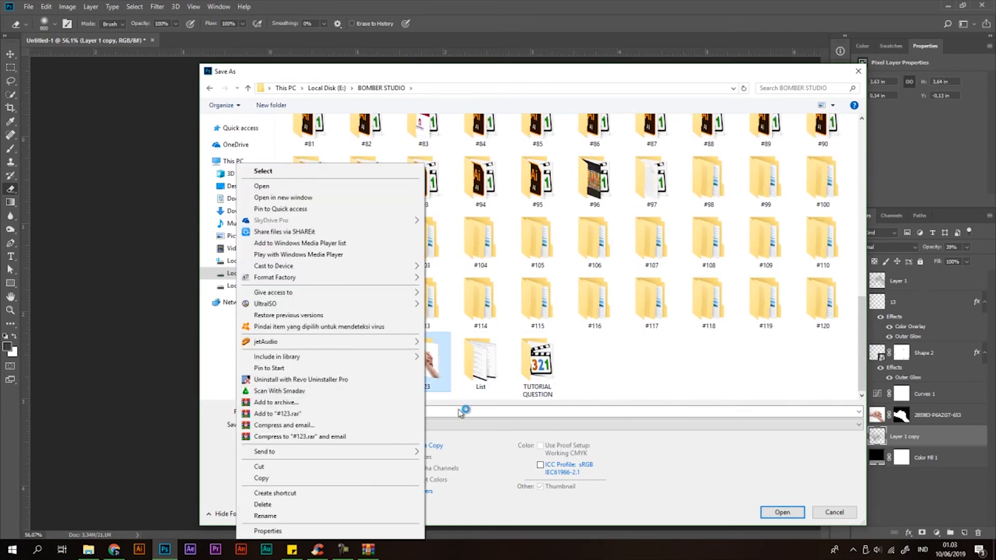
double_click(444, 376)
Save the document as Membuat Effect Electric in Photoshop format with Maximize Compatibility on.
click(411, 411)
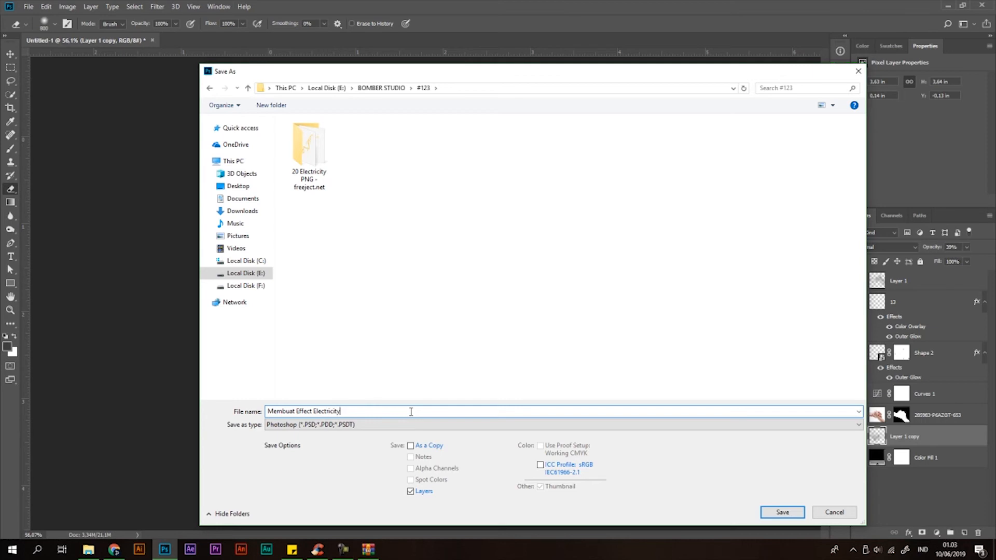
drag(335, 412, 362, 410)
click(783, 513)
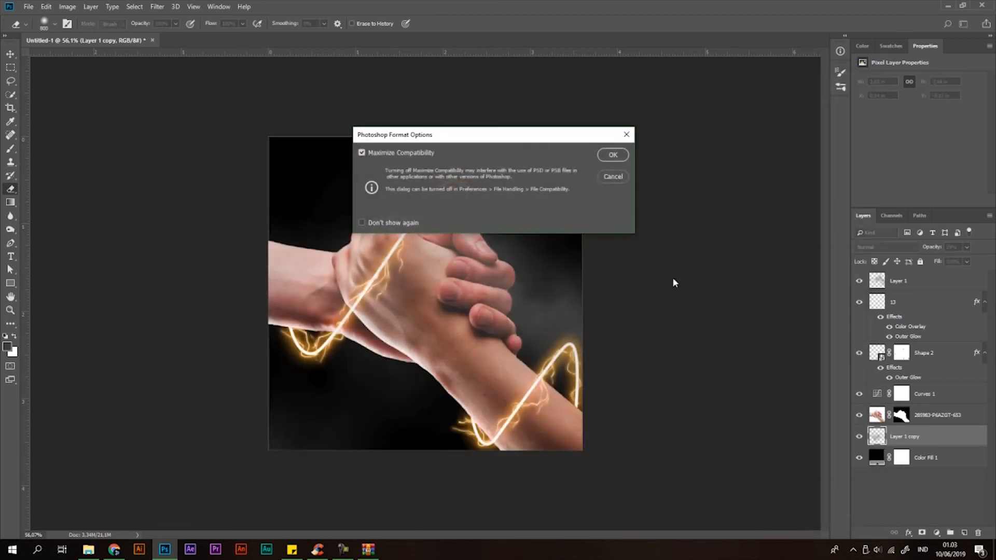
click(612, 156)
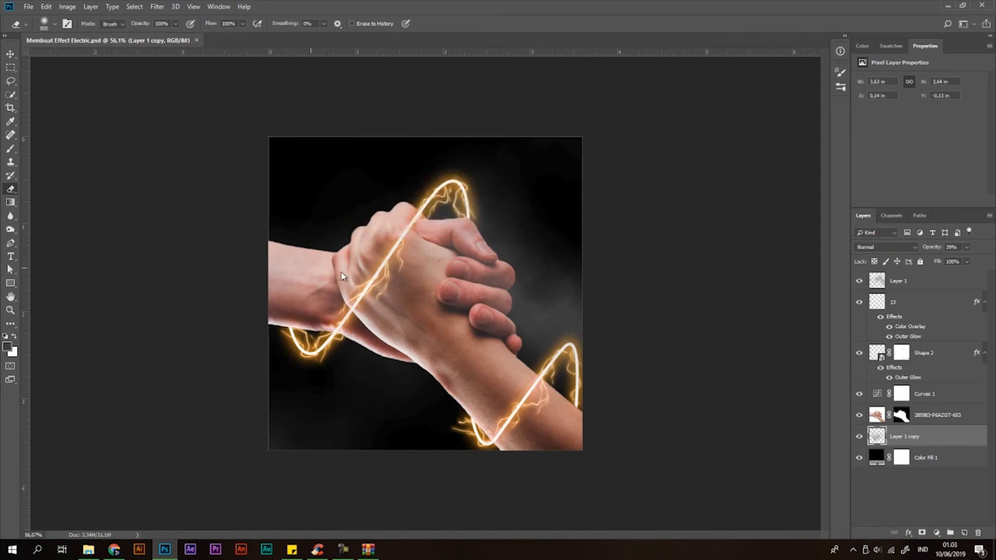
Save a JPEG version of the image in the same #123 folder.
key(ctrl+shift+s)
click(334, 429)
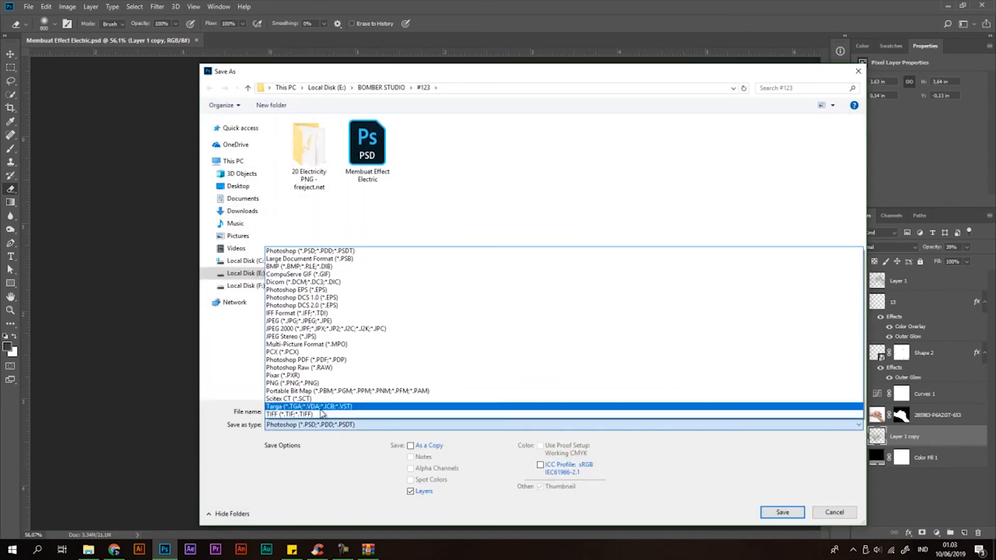
click(278, 327)
click(782, 512)
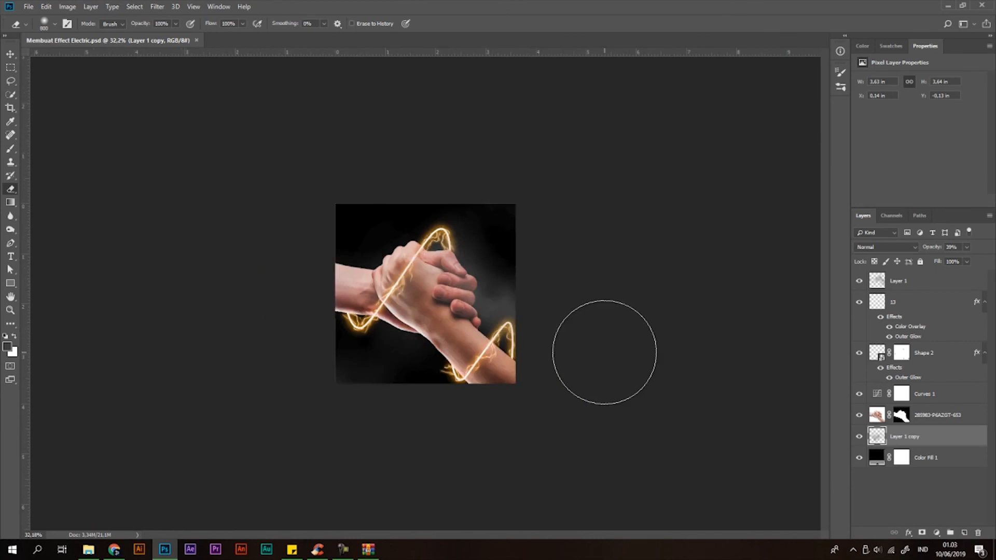
Look over the finished hands composition and close the document.
scroll(604, 353, down, 5)
scroll(543, 260, up, 12)
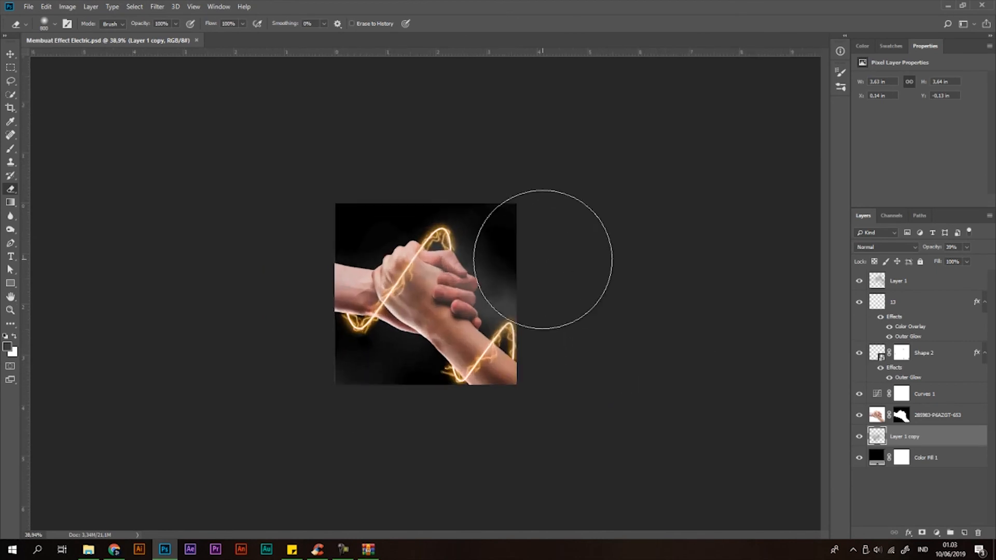
scroll(623, 291, up, 1)
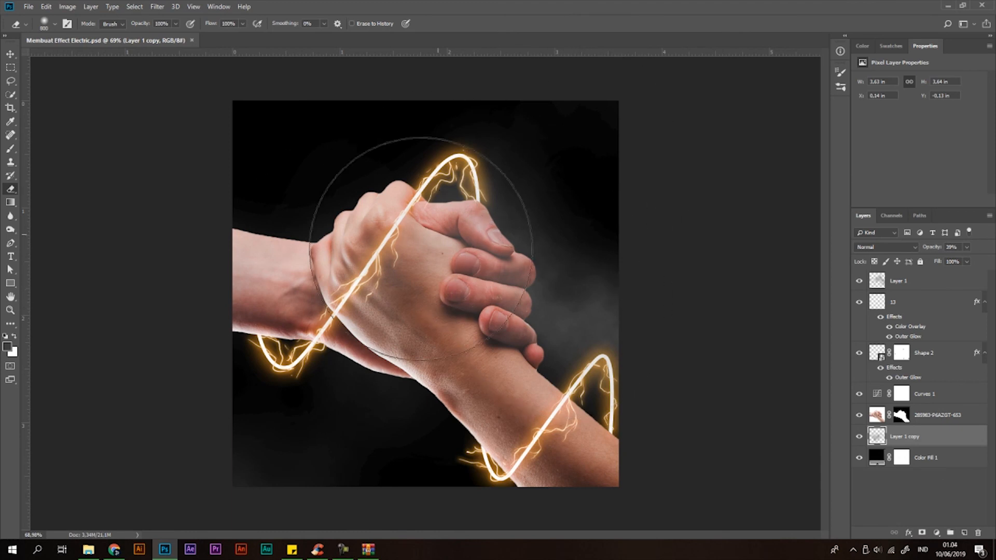
click(10, 53)
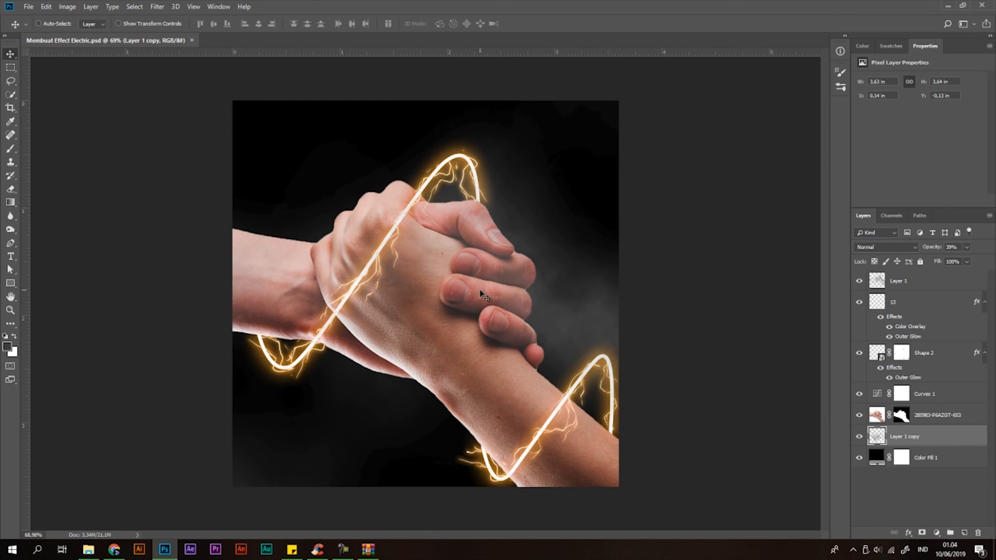
click(191, 41)
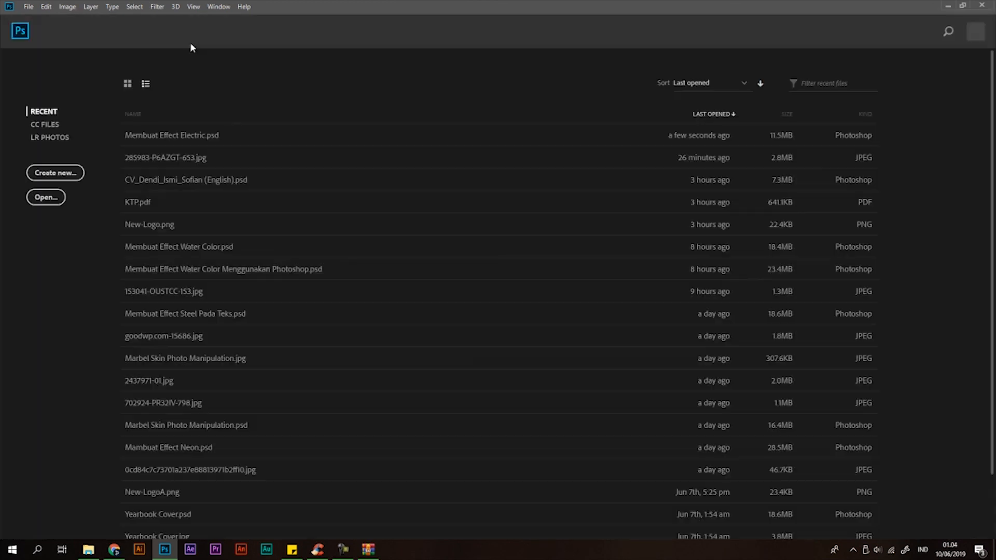
Switch to File Explorer, go up to the #123 folder, and open the exported image for viewing.
click(88, 549)
click(682, 327)
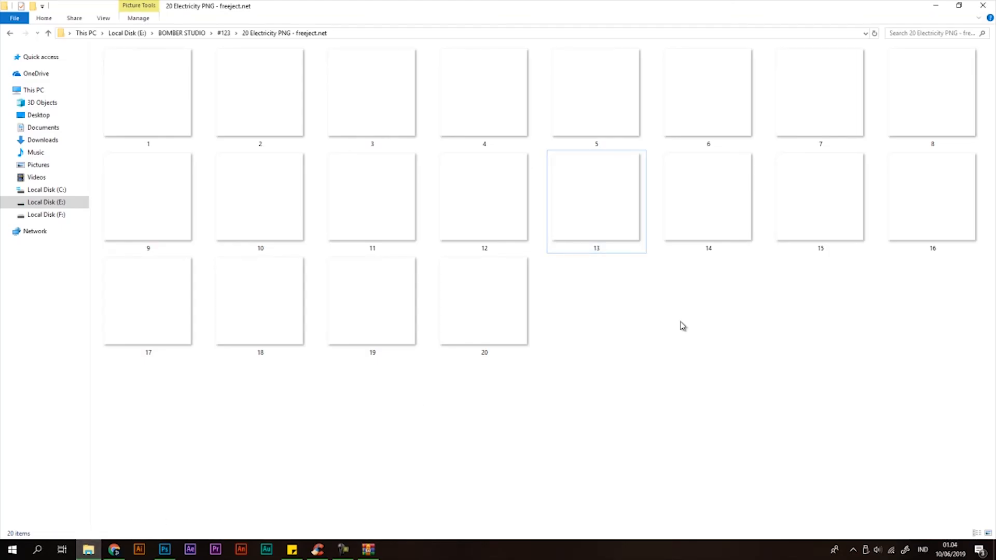
key(BackSpace)
double_click(477, 139)
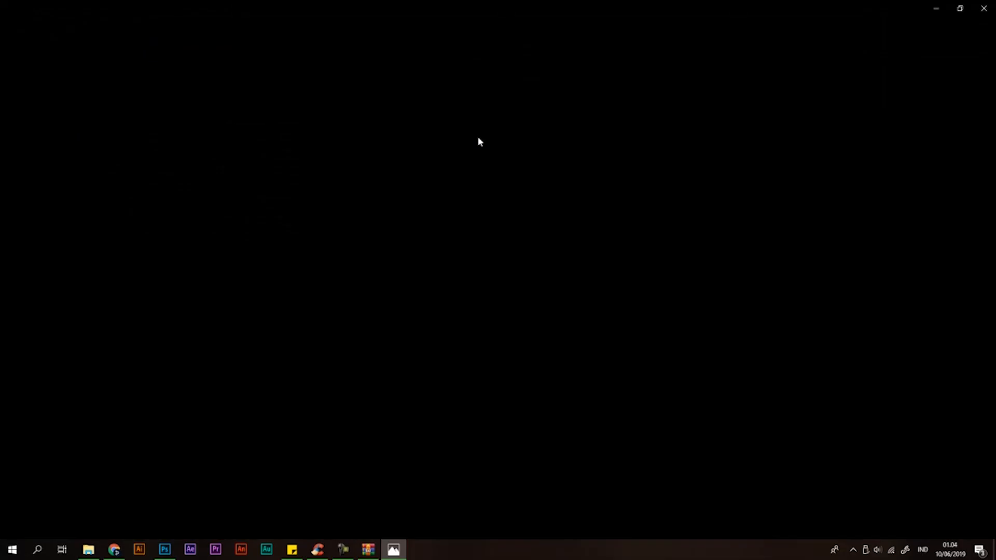